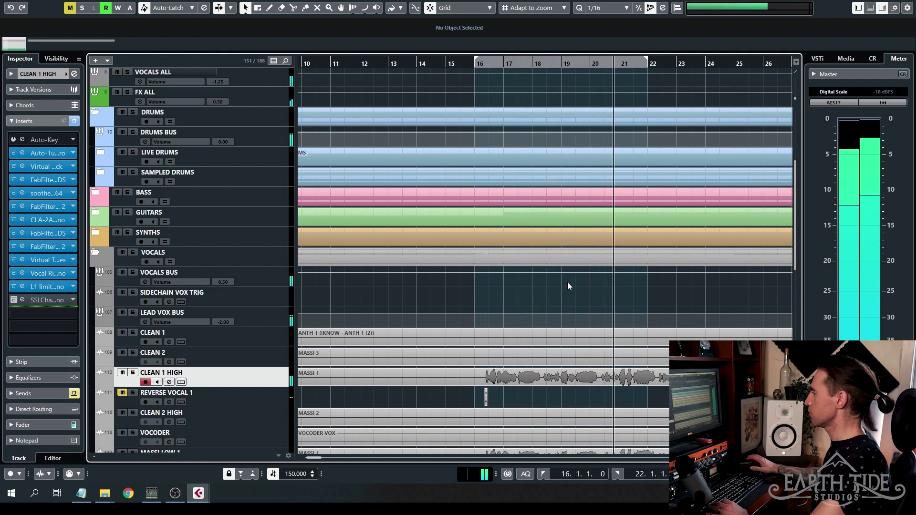
# - Stop playback and select the vocal event on the CLEAN 1 HIGH track around bar 16
pyautogui.press('space')
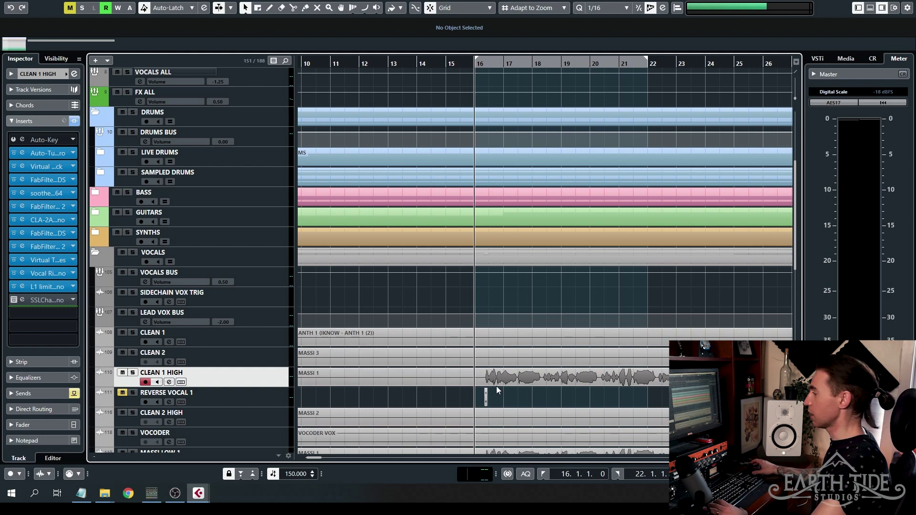
pyautogui.scroll(10, 487, 394)
pyautogui.click(468, 375)
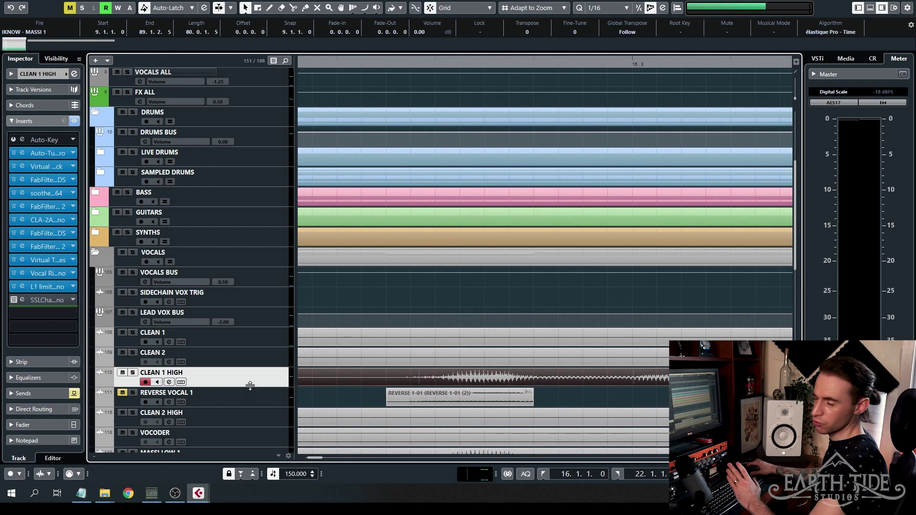
pyautogui.scroll(-10, 437, 377)
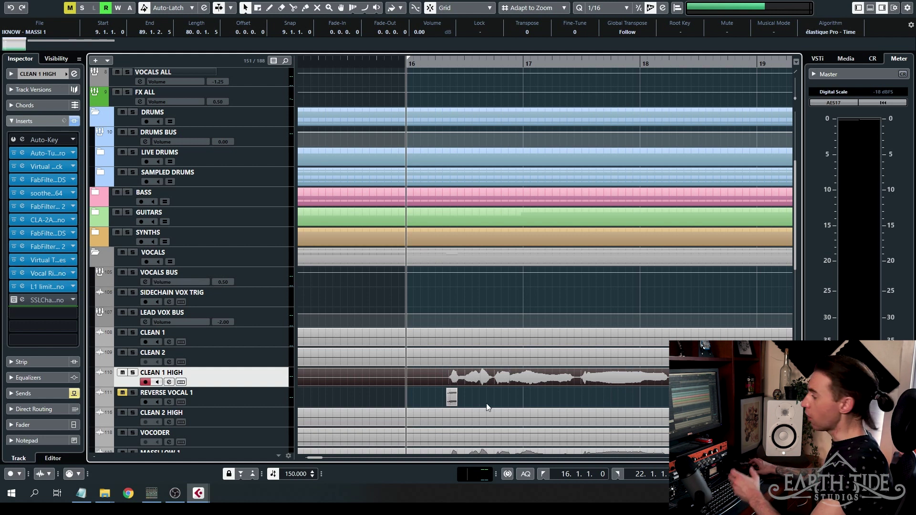
pyautogui.scroll(4, 458, 404)
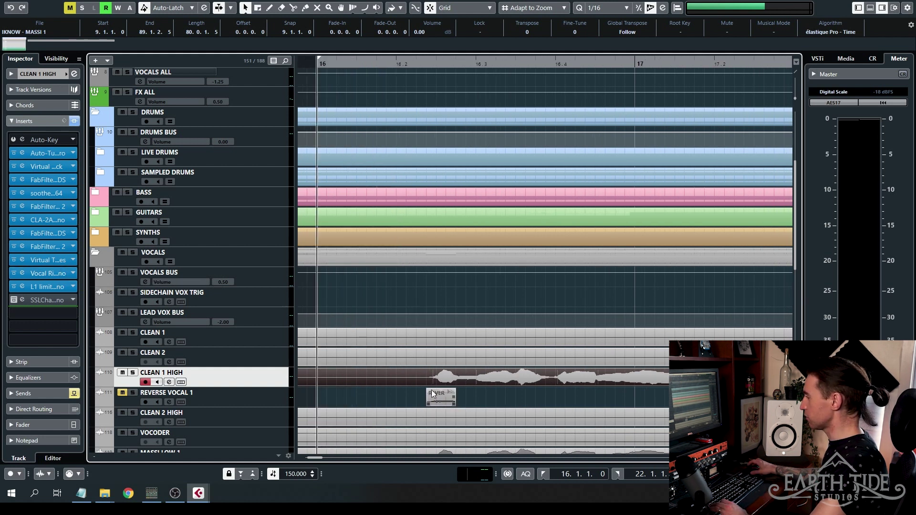
# - Try splitting the CLEAN 1 HIGH vocal event at the start and end of the REVERSE VOCAL 1 clip beneath it
pyautogui.scroll(6, 435, 385)
pyautogui.keyDown('alt'); pyautogui.click(380, 381); pyautogui.keyUp('alt')
pyautogui.keyDown('alt'); pyautogui.click(597, 377); pyautogui.keyUp('alt')
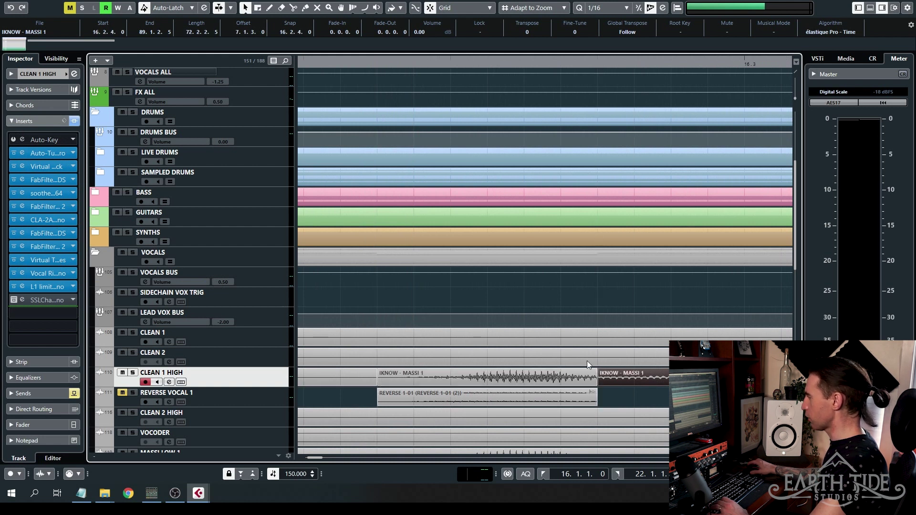
pyautogui.hotkey('ctrl', 'z')
pyautogui.hotkey('ctrl', 'z')
# - Solo the REVERSE VOCAL 1 track, switch off its ValhallaVintageVerb insert and audition the dry clip from bar 16
pyautogui.click(133, 393)
pyautogui.click(207, 393)
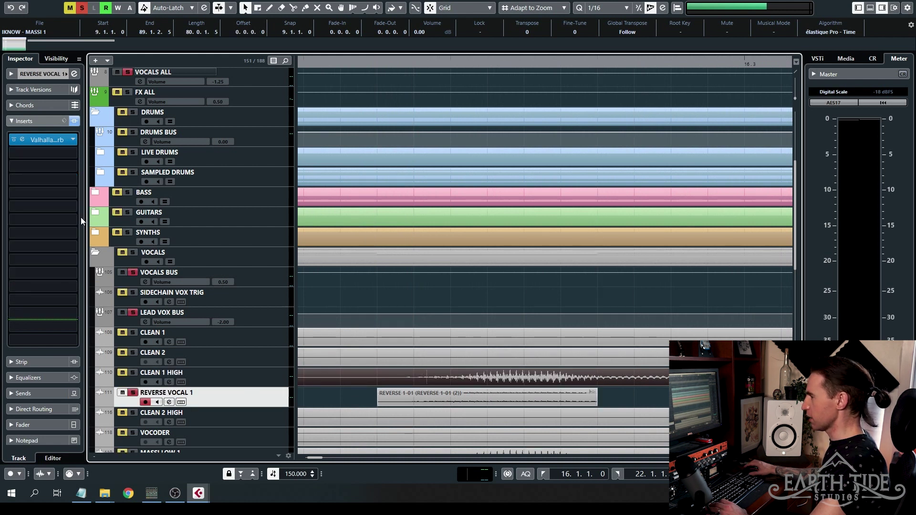
pyautogui.scroll(-6, 403, 265)
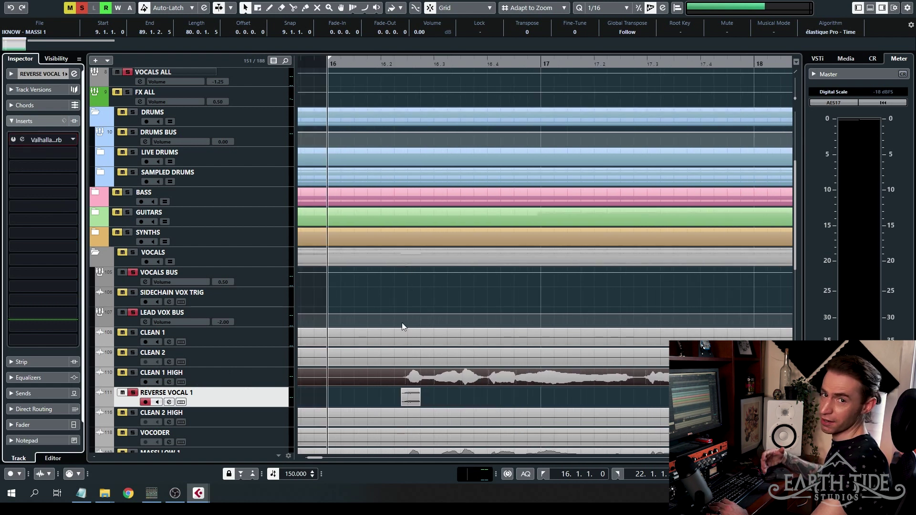
pyautogui.press('space')
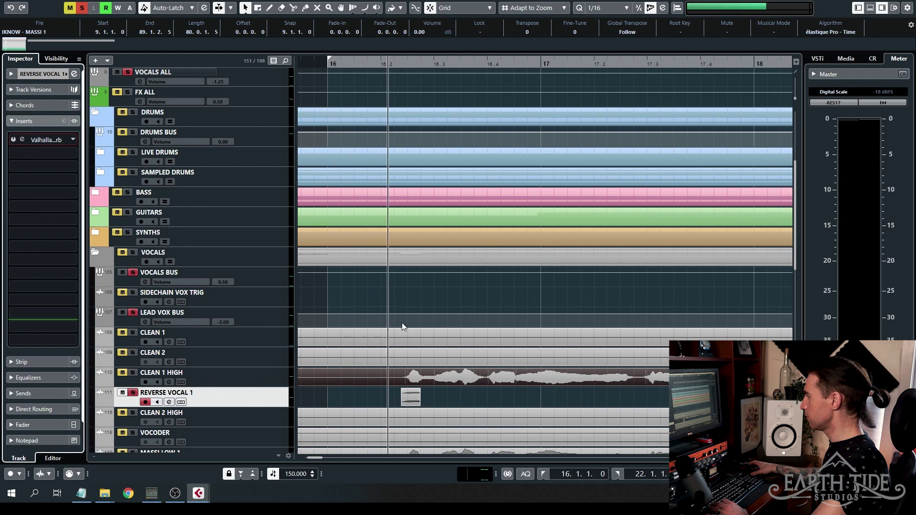
pyautogui.press('space')
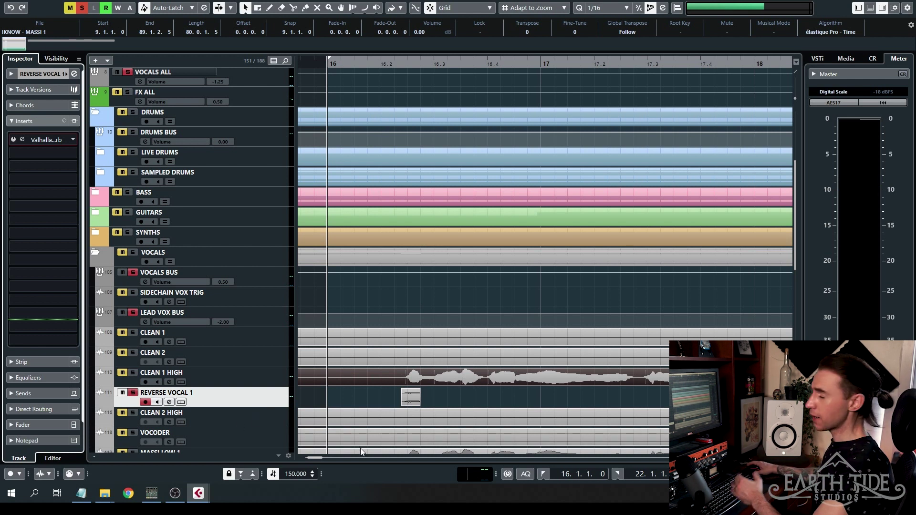
# - Apply the Reverse process to the short clip on REVERSE VOCAL 1 and play back the result
pyautogui.scroll(3, 403, 396)
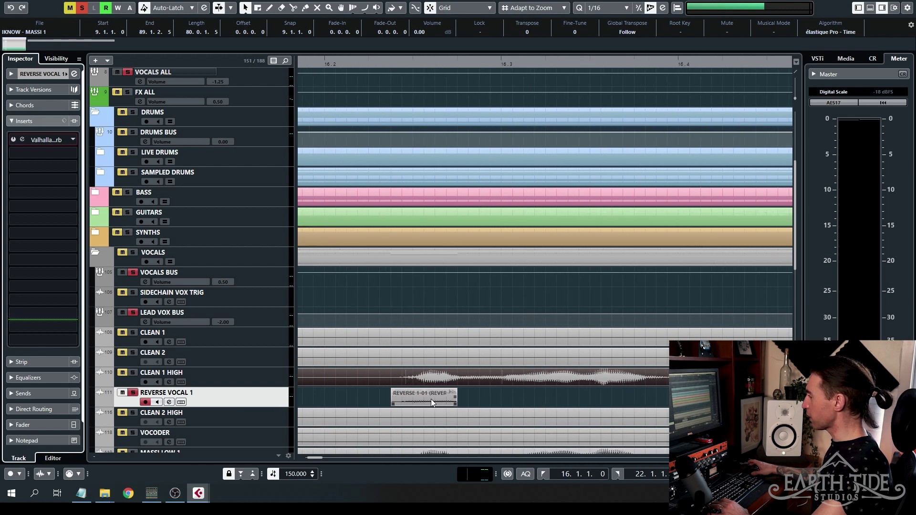
pyautogui.rightClick(431, 399)
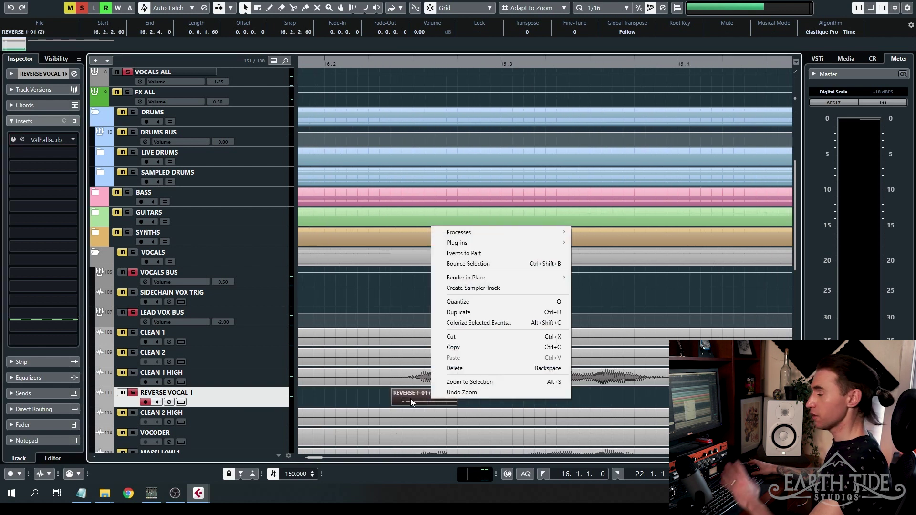
pyautogui.moveTo(499, 231)
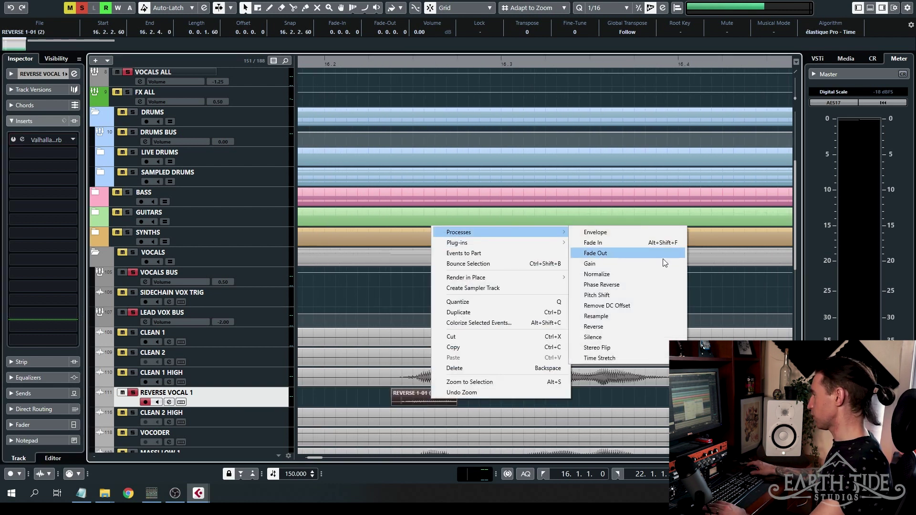
pyautogui.click(645, 326)
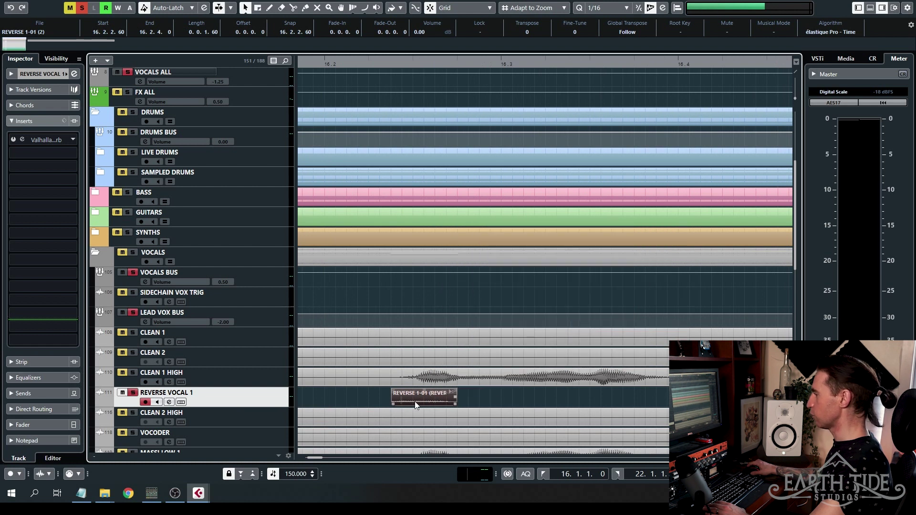
pyautogui.scroll(-5, 480, 394)
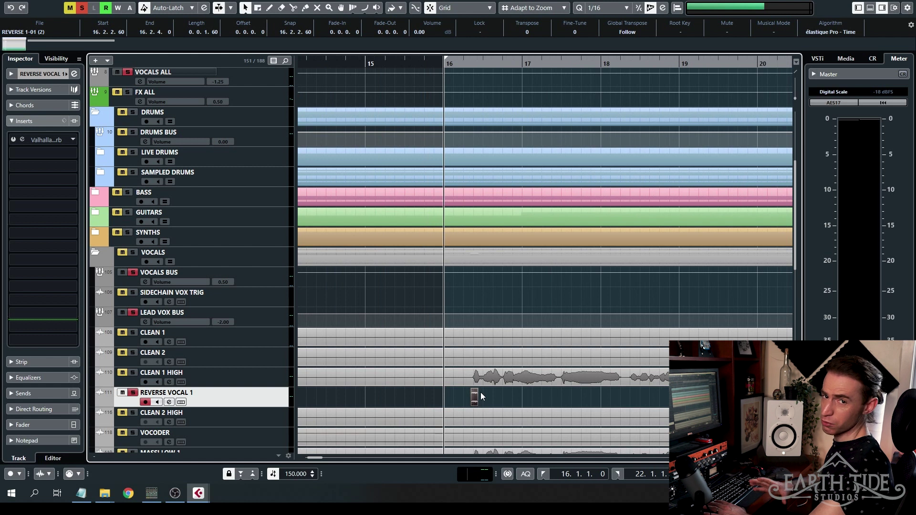
pyautogui.press('space')
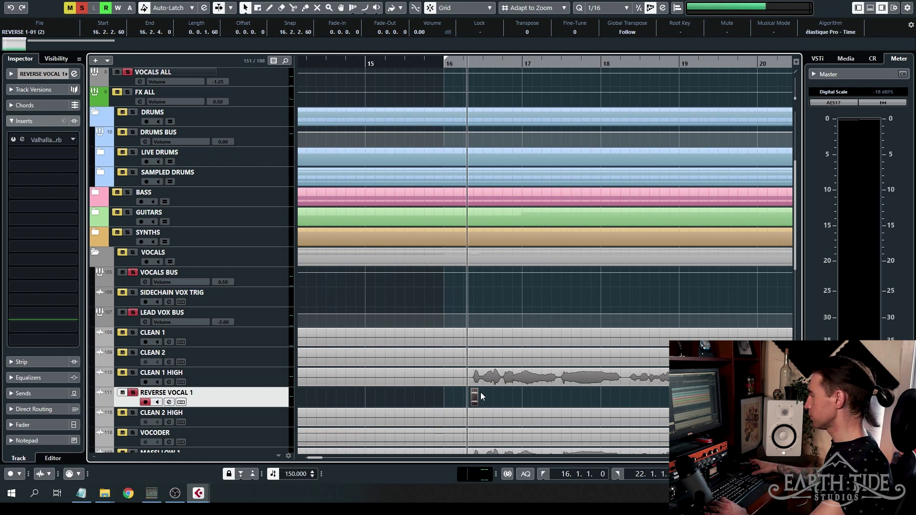
pyautogui.press('space')
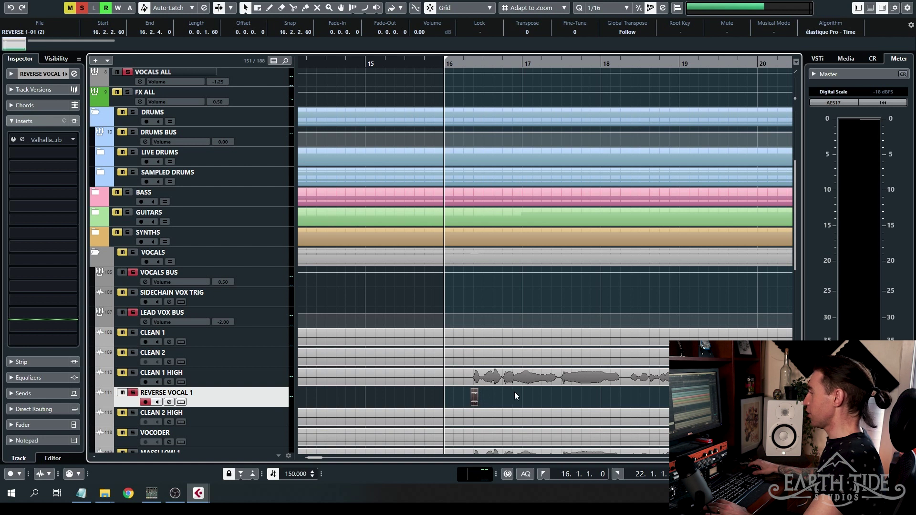
# - Reactivate the ValhallaVintageVerb insert on REVERSE VOCAL 1 and open its editor
pyautogui.click(499, 401)
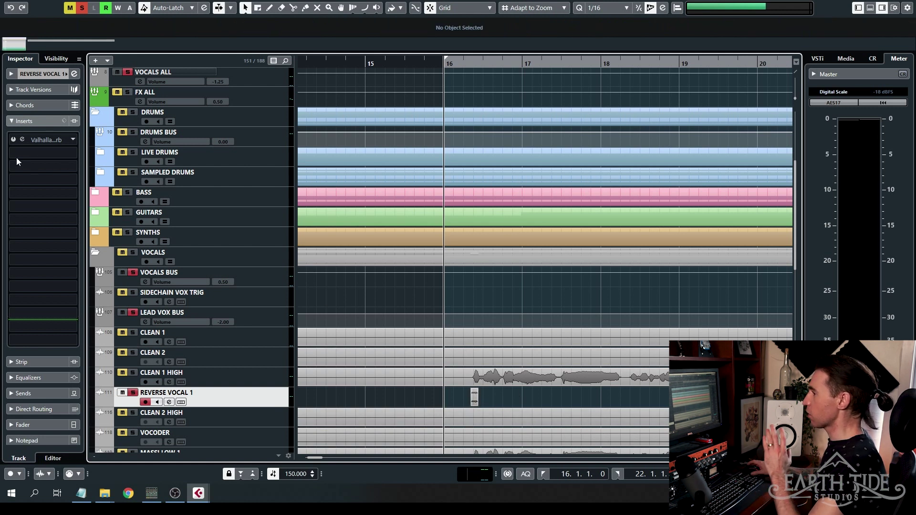
pyautogui.click(14, 139)
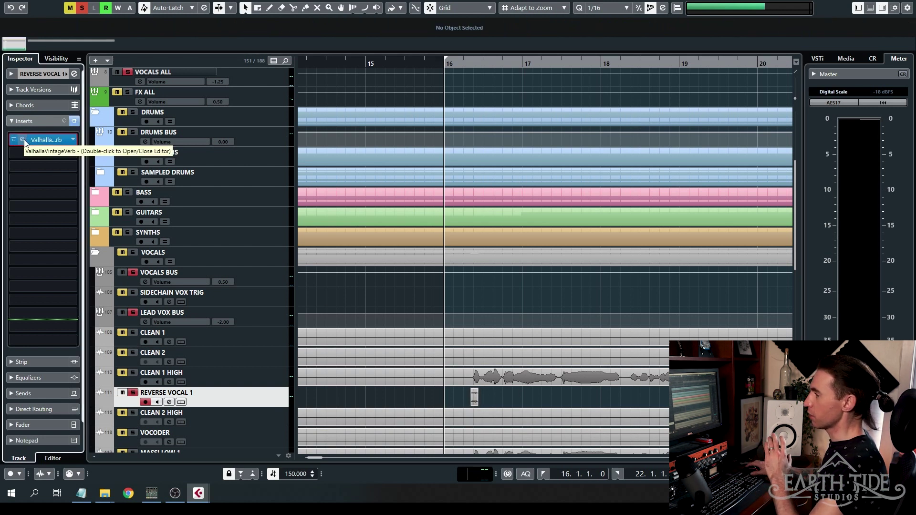
pyautogui.click(22, 140)
pyautogui.moveTo(395, 251); pyautogui.dragTo(499, 163)
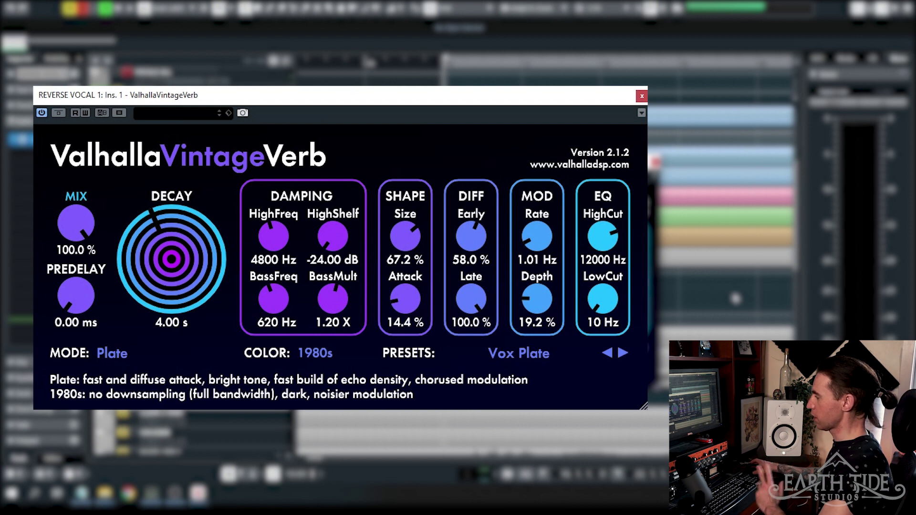
# - Compare the reverb's NOW and 1970s color modes and return it to 1980s
pyautogui.click(322, 356)
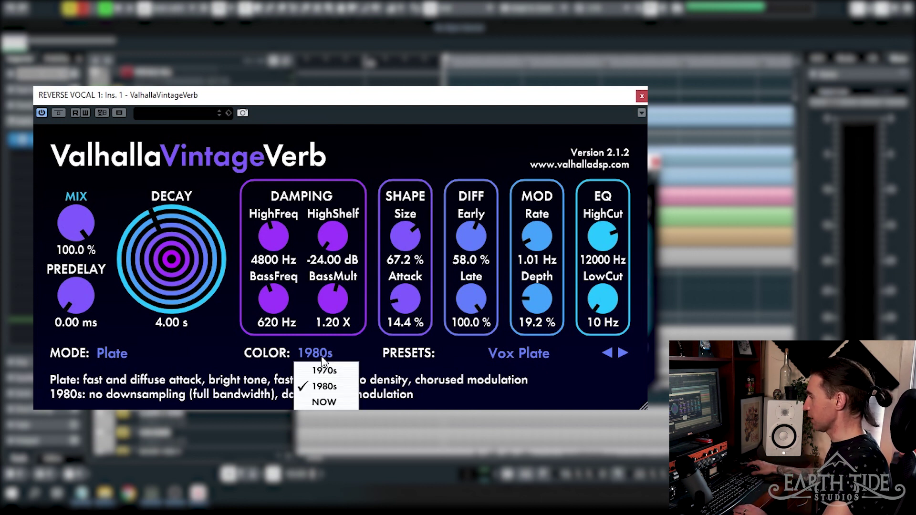
pyautogui.click(325, 404)
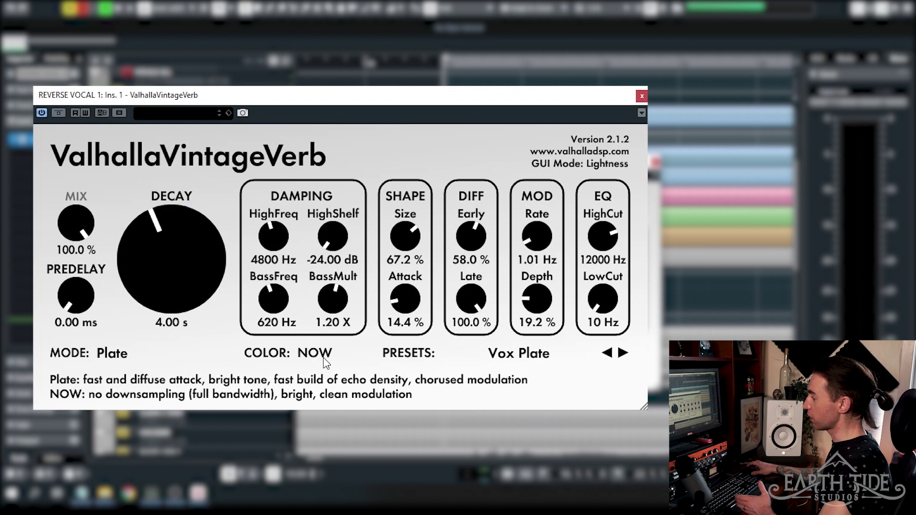
pyautogui.click(318, 357)
pyautogui.click(326, 386)
pyautogui.click(319, 352)
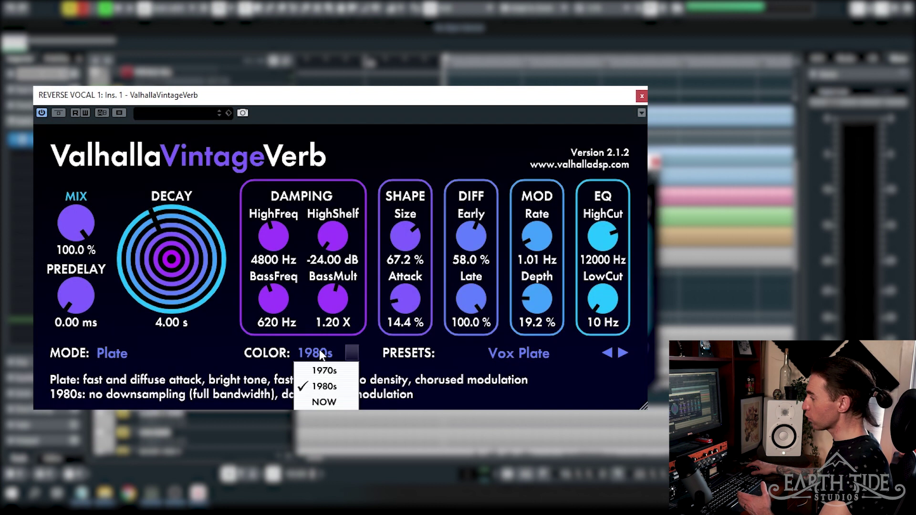
pyautogui.click(331, 371)
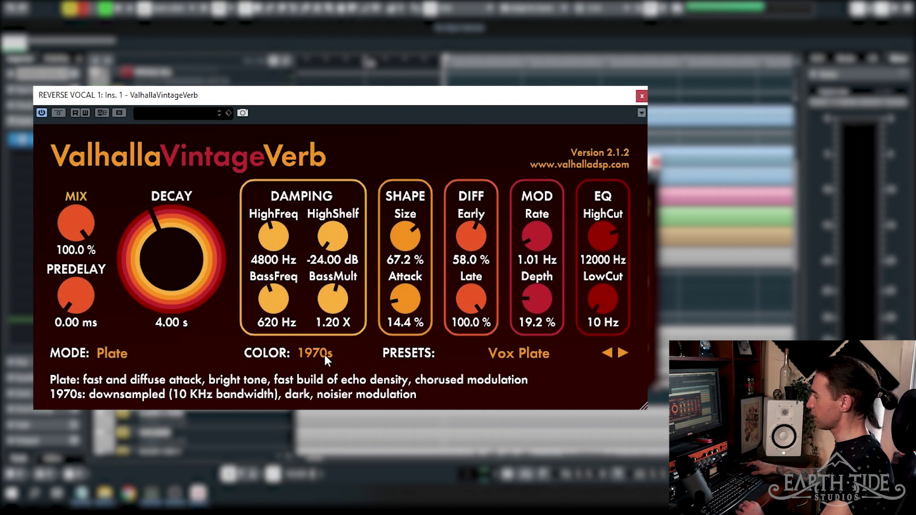
pyautogui.click(325, 354)
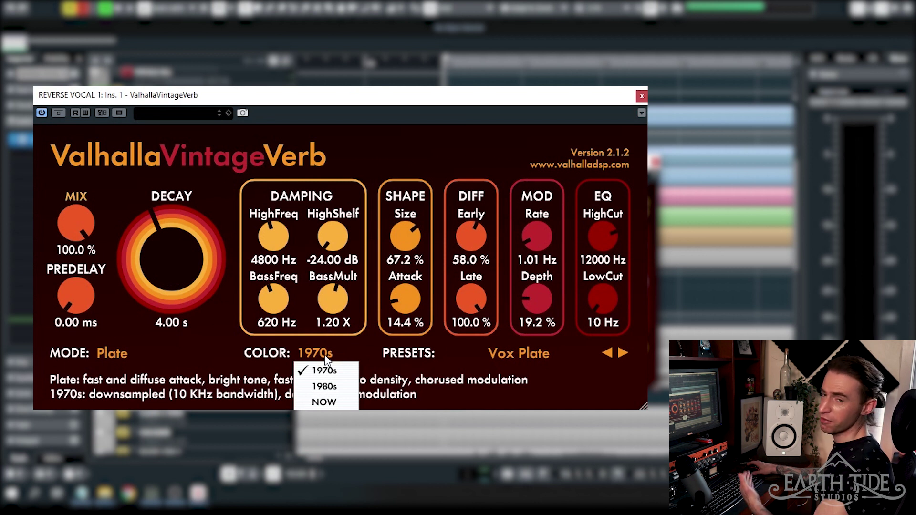
pyautogui.click(328, 387)
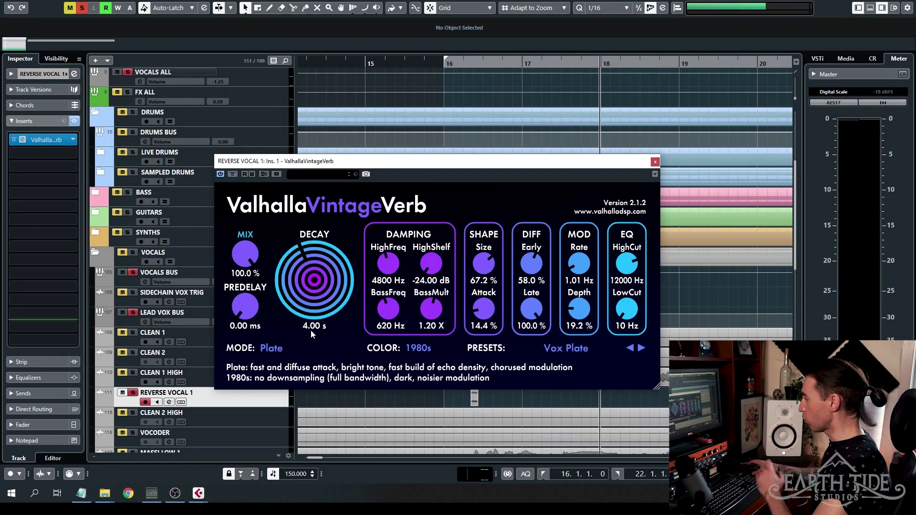
# - Close the reverb editor and render REVERSE VOCAL 1 in place as one event with channel settings, a 4-bar tail and the source track muted
pyautogui.click(655, 162)
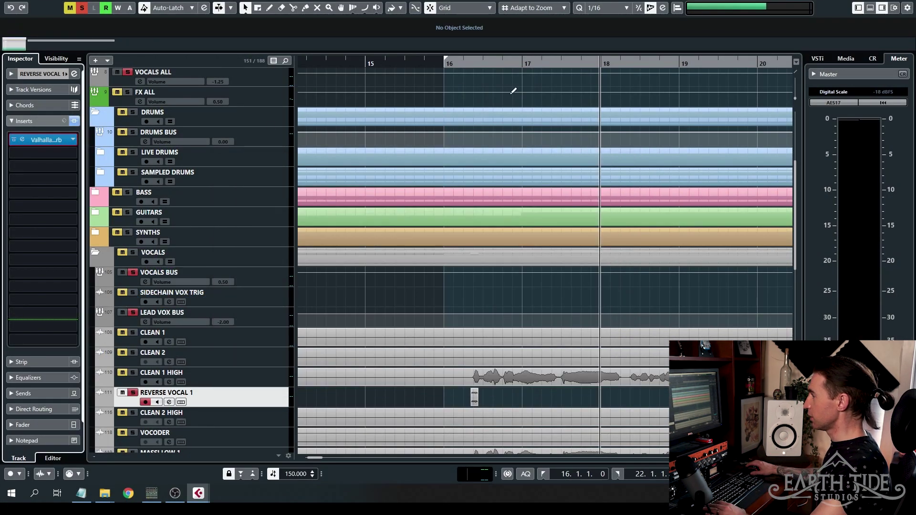
pyautogui.scroll(-4, 454, 328)
pyautogui.hscroll(3, 440, 319)
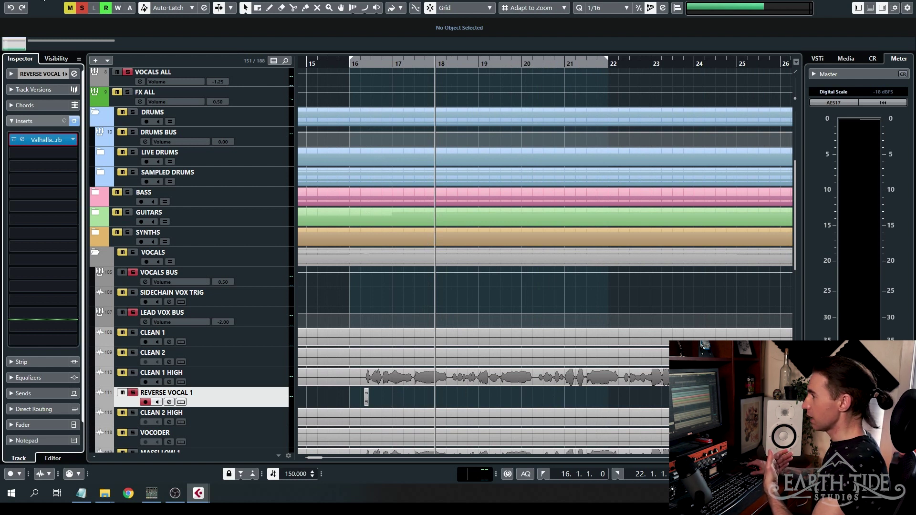
pyautogui.click(42, 2)
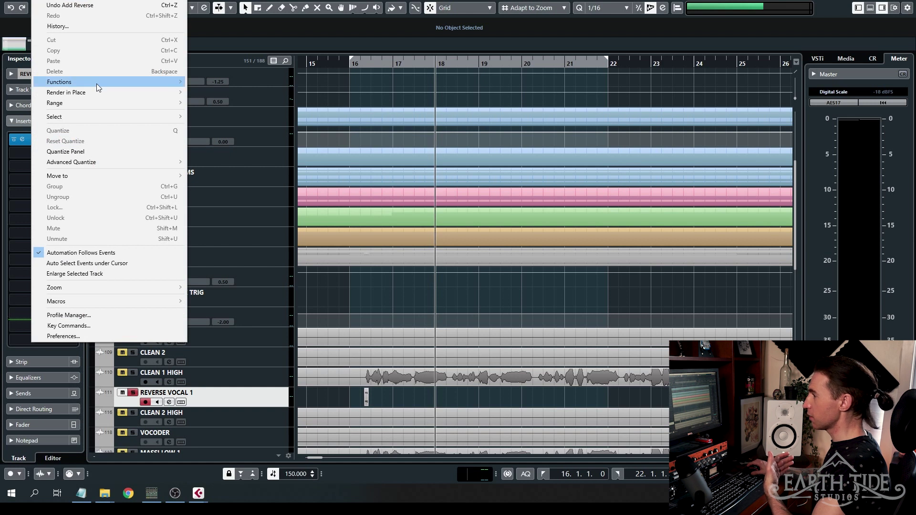
pyautogui.moveTo(120, 82)
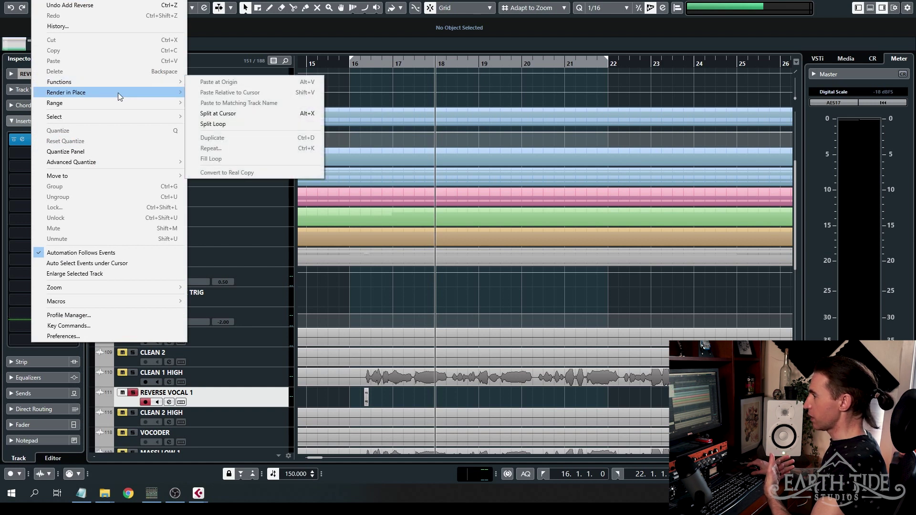
pyautogui.moveTo(165, 90)
pyautogui.click(216, 102)
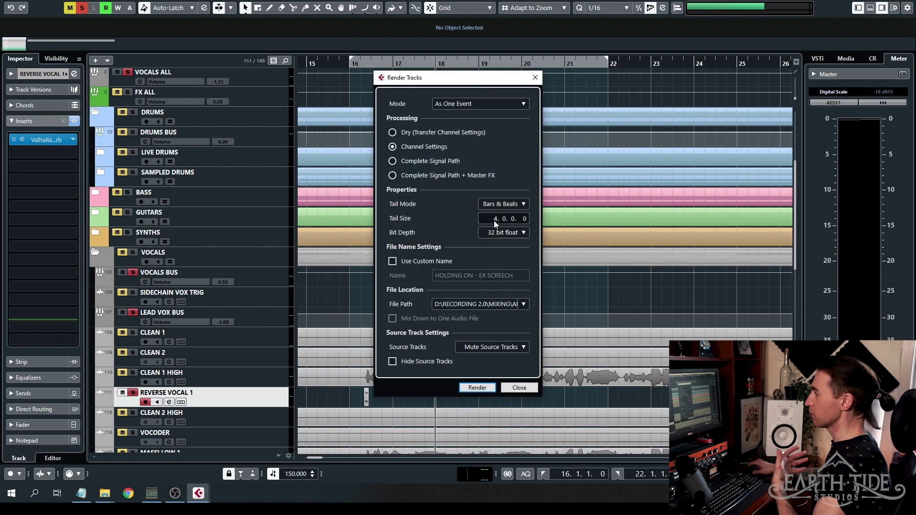
pyautogui.click(478, 388)
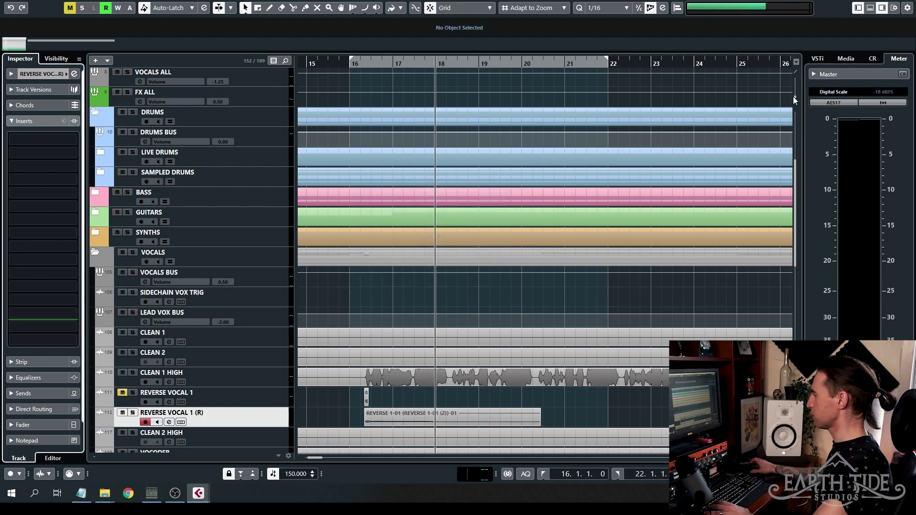
# - Examine the rendered REVERSE VOCAL 1 (R) clip and its tail, and select the original REVERSE VOCAL 1 track
pyautogui.scroll(2, 336, 452)
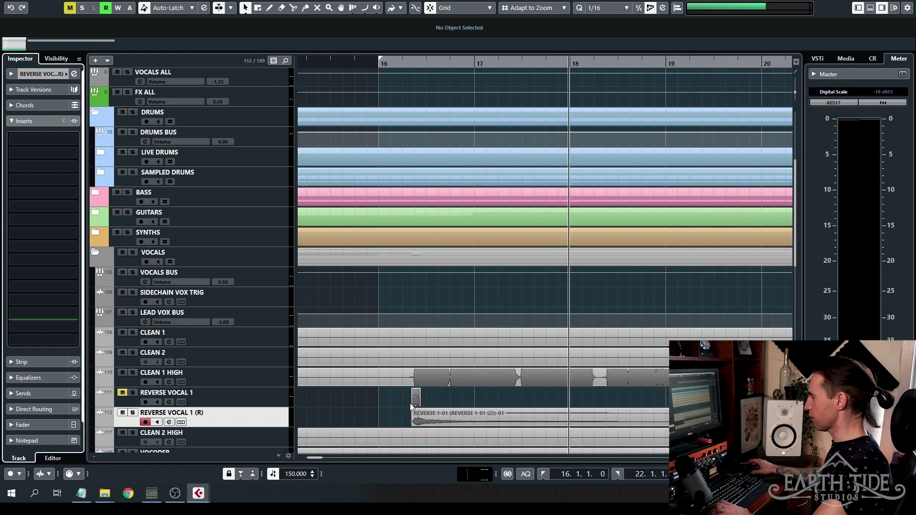
pyautogui.scroll(-3, 430, 391)
pyautogui.scroll(2, 430, 382)
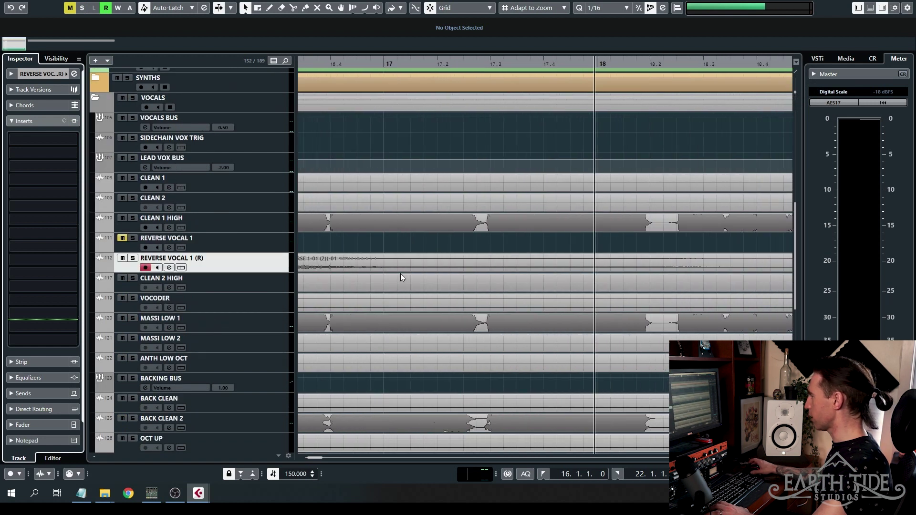
pyautogui.scroll(-2, 491, 270)
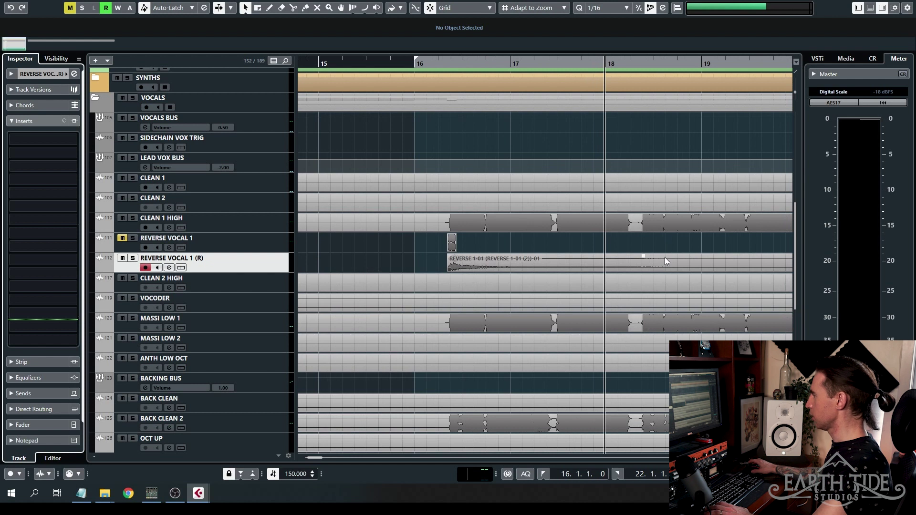
pyautogui.click(244, 249)
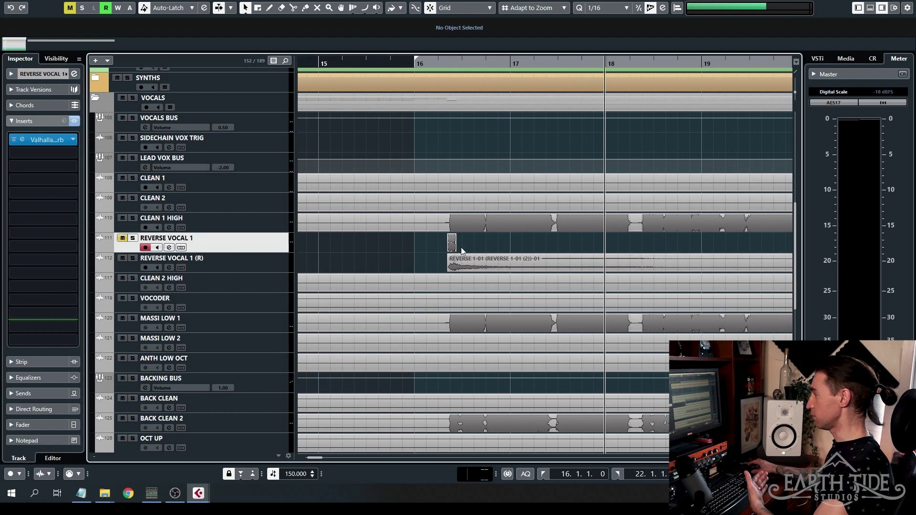
# - Mute the short source clip on REVERSE VOCAL 1, and solo and select the rendered REVERSE VOCAL 1 (R) track
pyautogui.click(449, 242)
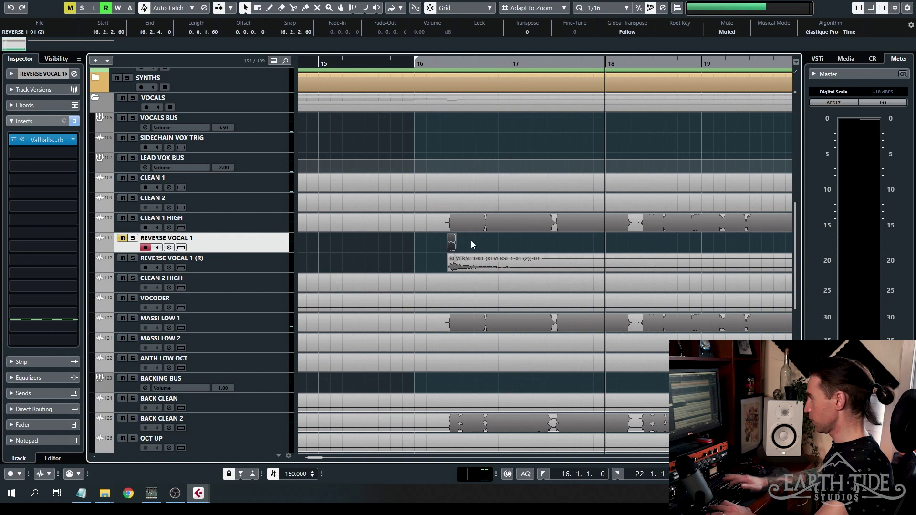
pyautogui.click(437, 252)
pyautogui.click(132, 259)
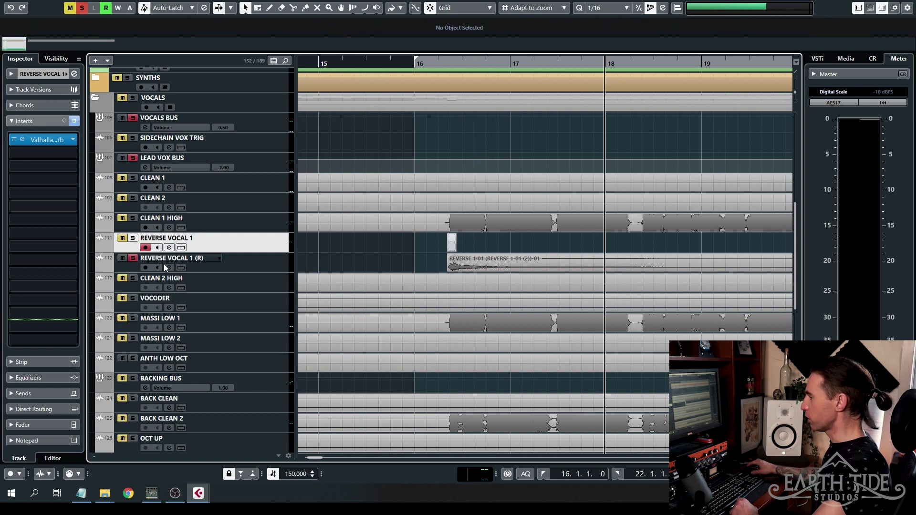
pyautogui.click(164, 265)
pyautogui.click(48, 75)
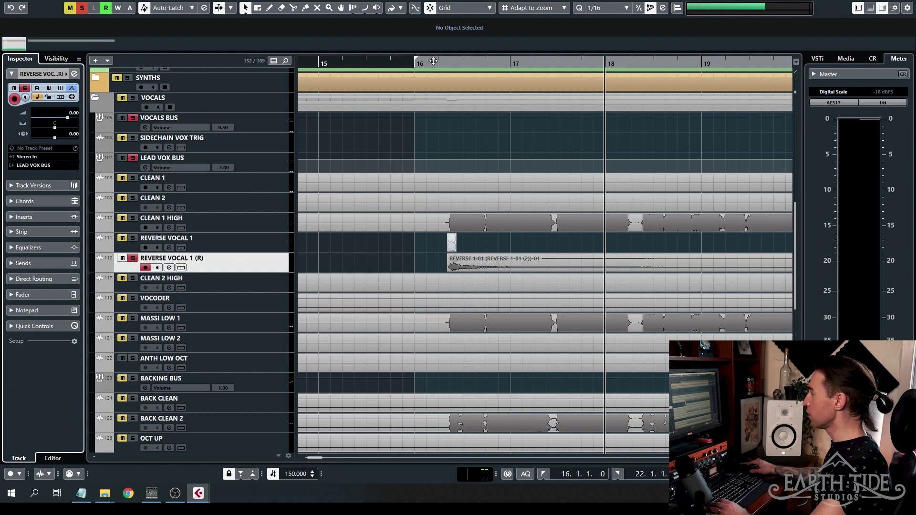
# - Play the soloed REVERSE VOCAL 1 (R) clip from bar 16 to hear its reverb tail
pyautogui.click(415, 62)
pyautogui.scroll(-2, 495, 271)
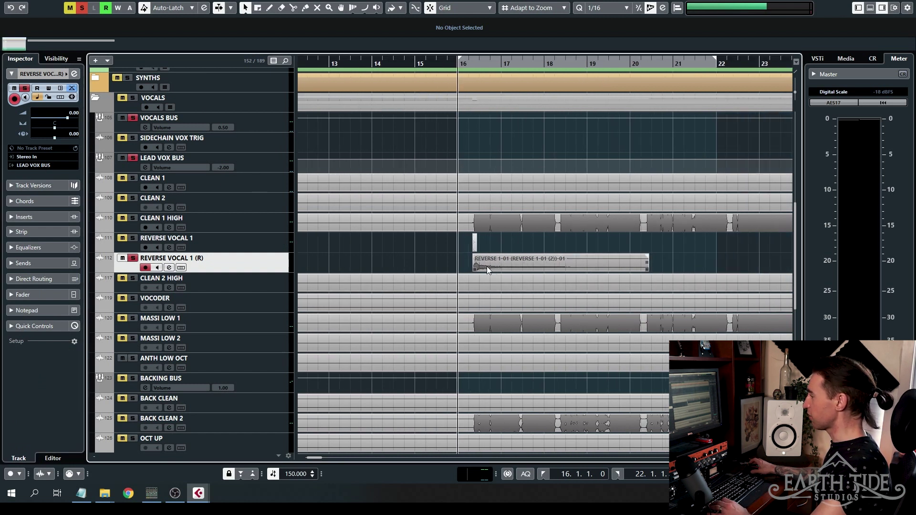
pyautogui.press('space')
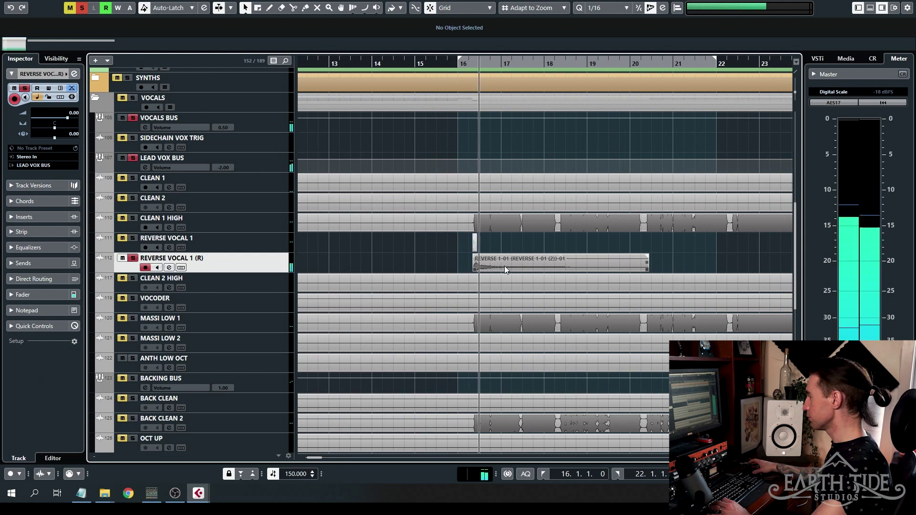
pyautogui.press('space')
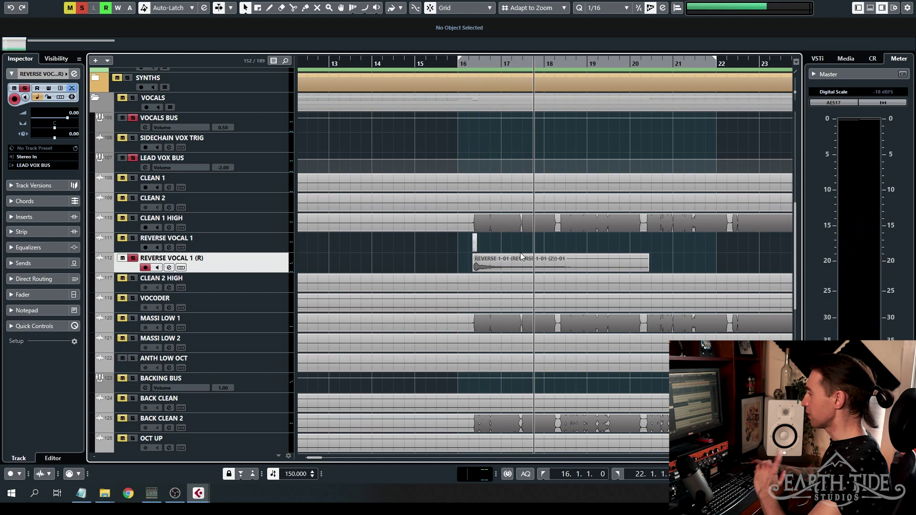
# - Reverse the rendered audio clip on REVERSE VOCAL 1 (R) and deselect it
pyautogui.click(535, 269)
pyautogui.rightClick(533, 264)
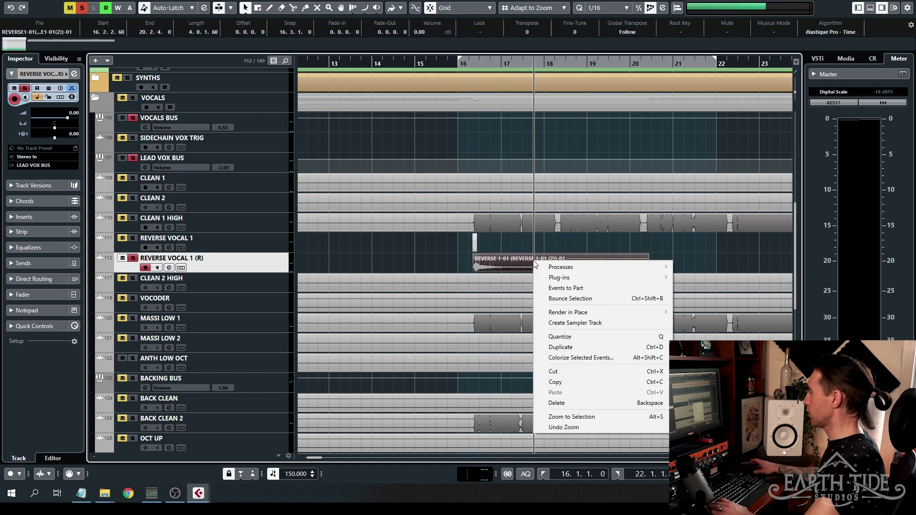
pyautogui.moveTo(545, 270)
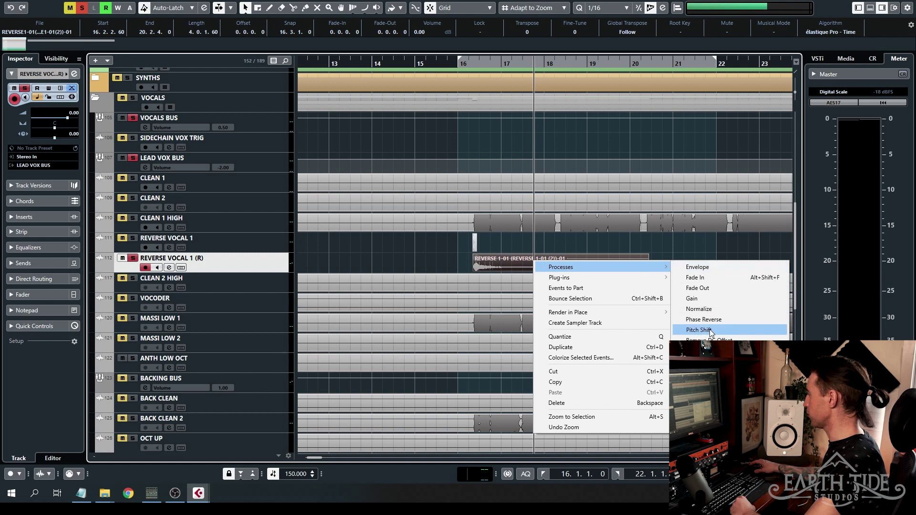
pyautogui.click(702, 361)
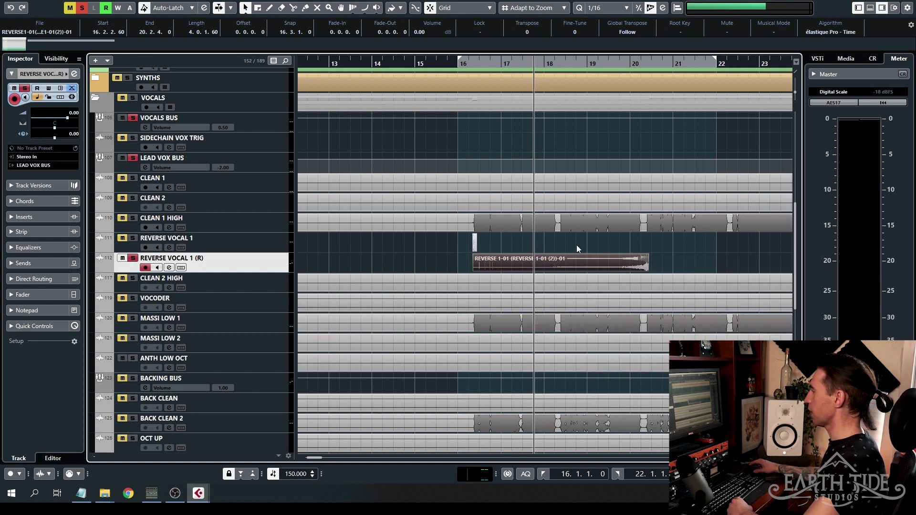
pyautogui.click(555, 250)
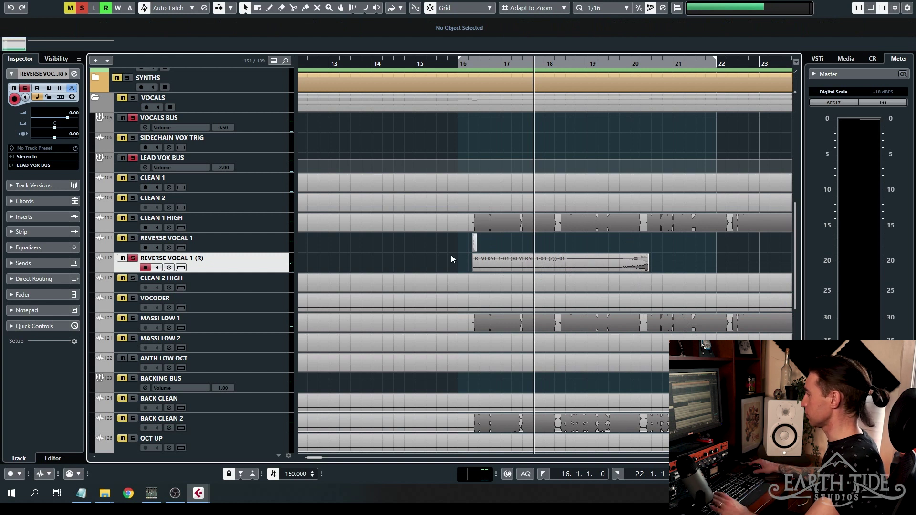
# - Try to move the reversed clip earlier so its end meets the first syllable on CLEAN 1 HIGH
pyautogui.moveTo(628, 267); pyautogui.dragTo(485, 265)
pyautogui.scroll(5, 483, 265)
pyautogui.moveTo(554, 270); pyautogui.dragTo(483, 271)
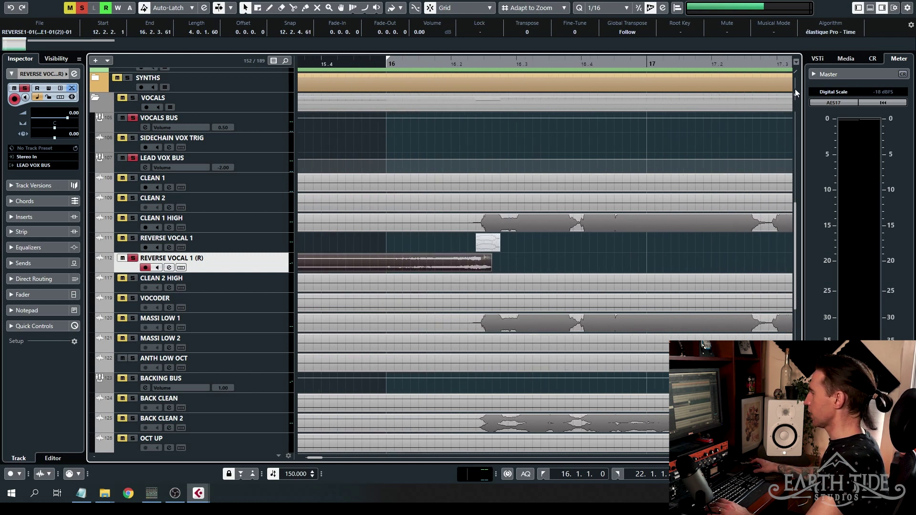
pyautogui.scroll(-3, 527, 224)
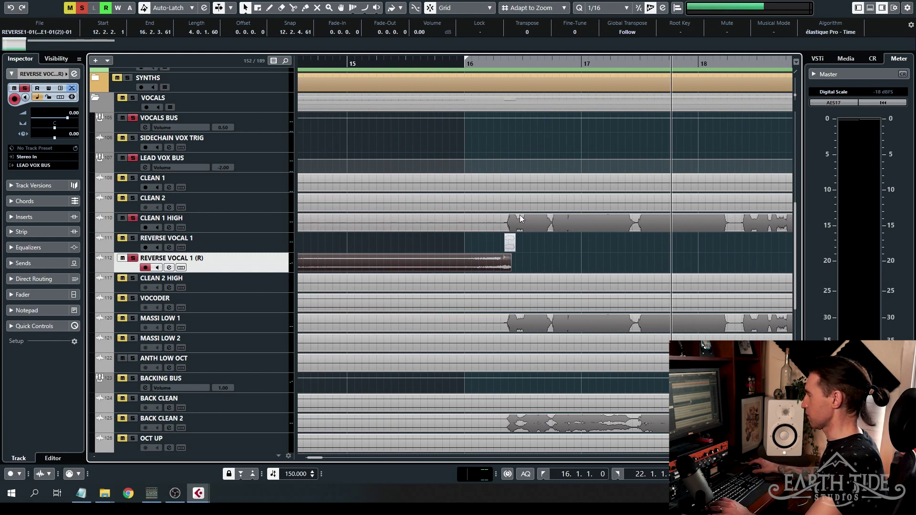
pyautogui.scroll(-5, 508, 266)
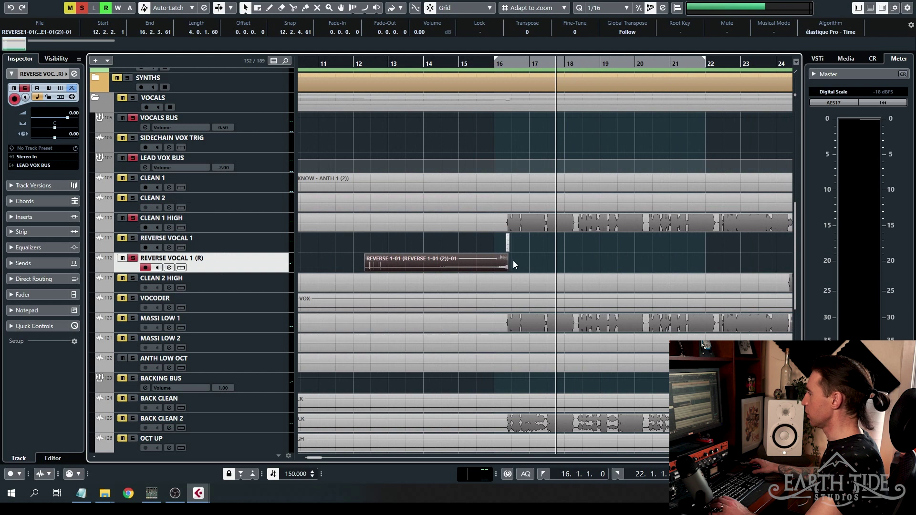
# - Undo the last two moves of the reversed clip
pyautogui.scroll(3, 500, 273)
pyautogui.hotkey('ctrl', 'z')
pyautogui.scroll(-6, 545, 261)
pyautogui.hotkey('ctrl', 'z')
# - Move the reversed clip so it ends at 16.2.3.60, where the first syllable on CLEAN 1 HIGH begins
pyautogui.scroll(3, 541, 263)
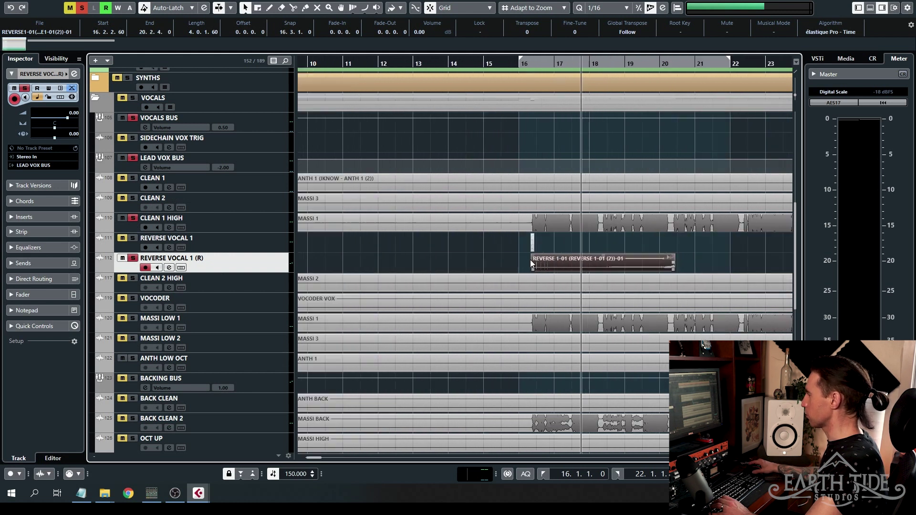
pyautogui.scroll(1, 531, 259)
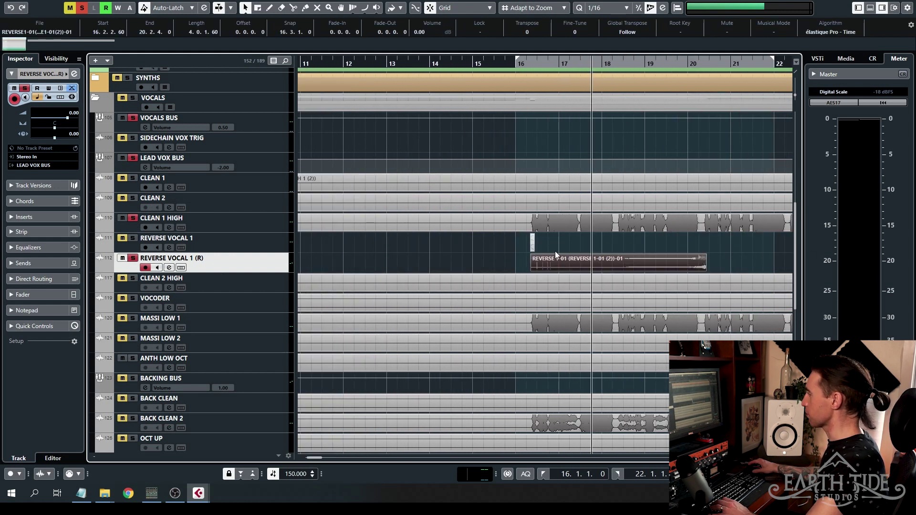
pyautogui.moveTo(614, 264); pyautogui.dragTo(452, 272)
pyautogui.scroll(8, 533, 269)
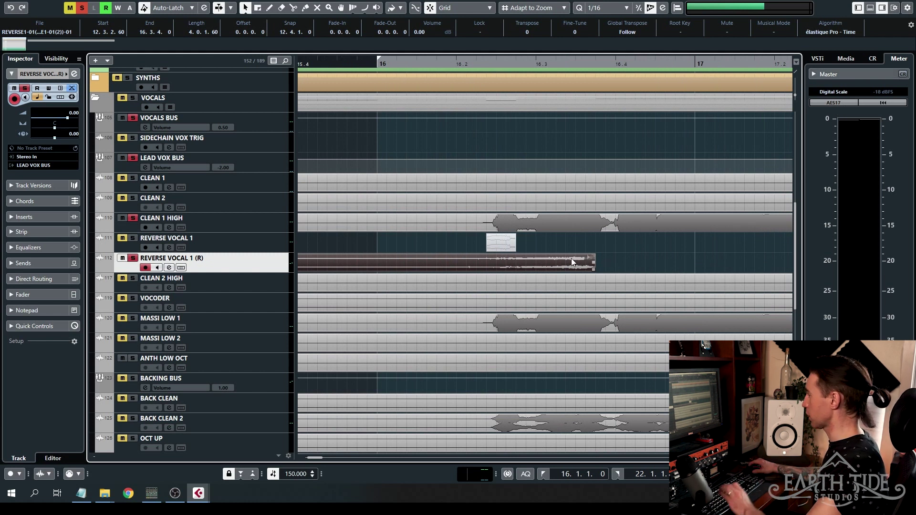
pyautogui.moveTo(586, 265); pyautogui.dragTo(459, 259)
pyautogui.scroll(5, 503, 267)
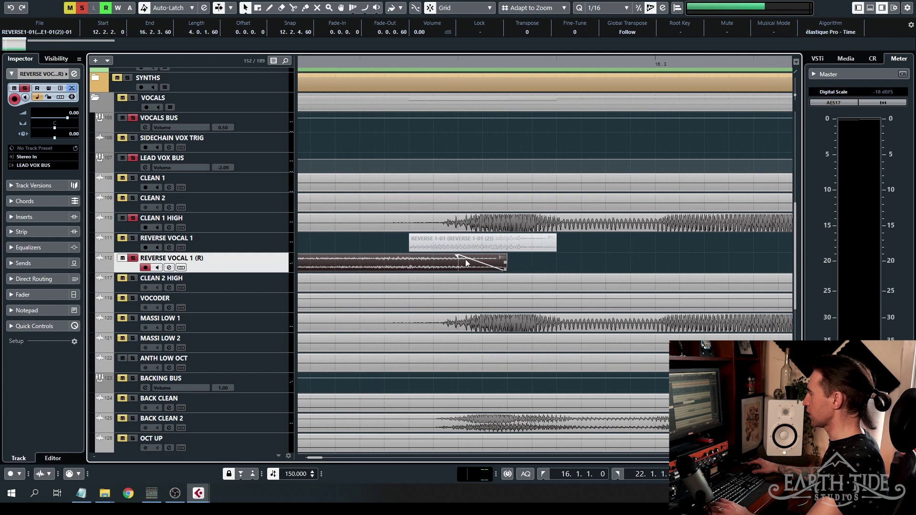
pyautogui.scroll(-5, 483, 268)
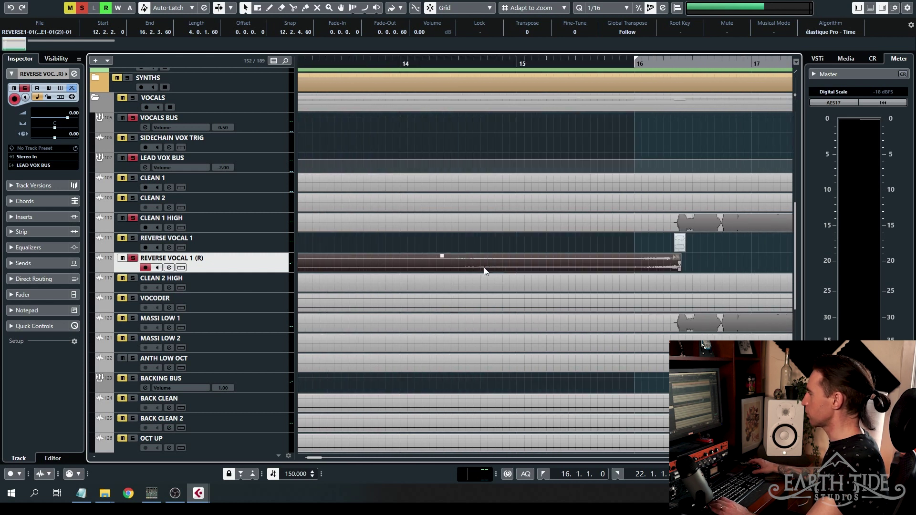
pyautogui.click(362, 264)
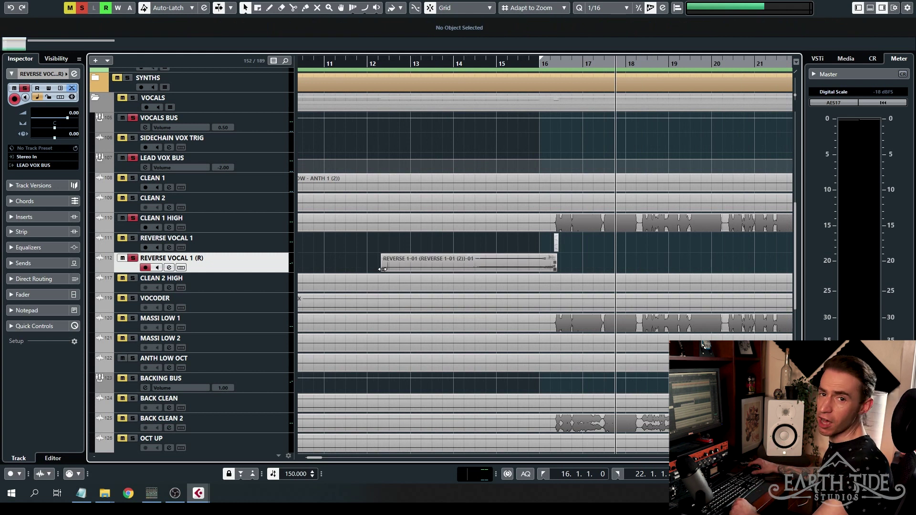
# - Play the reversed swell together with CLEAN 1 HIGH from bar 14 to check the transition
pyautogui.click(442, 63)
pyautogui.press('space')
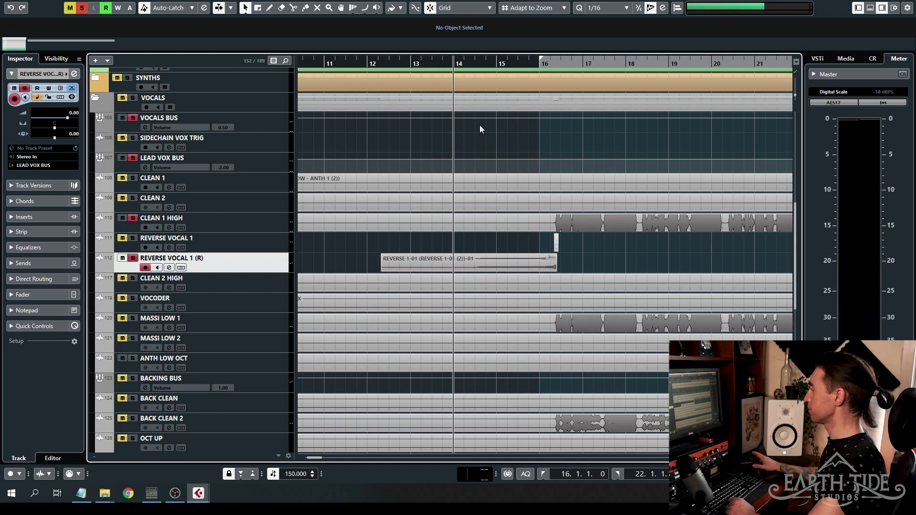
pyautogui.press('space')
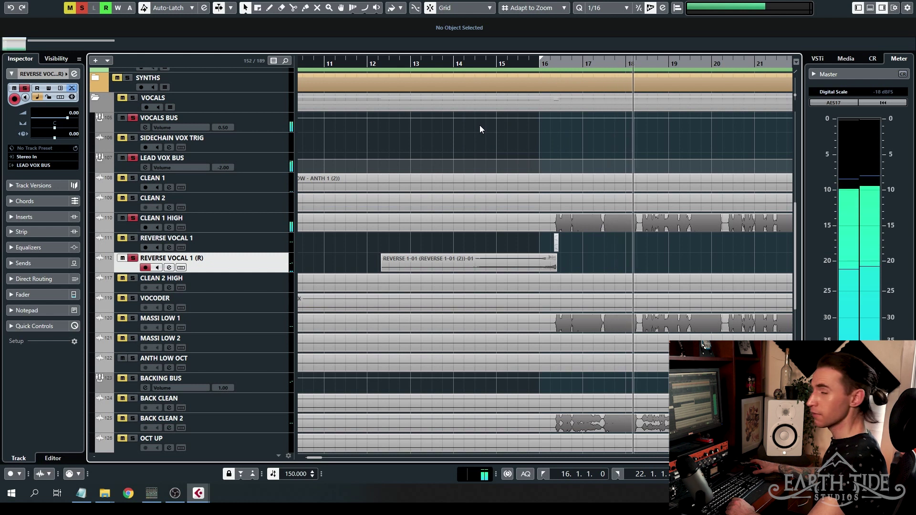
pyautogui.press('space')
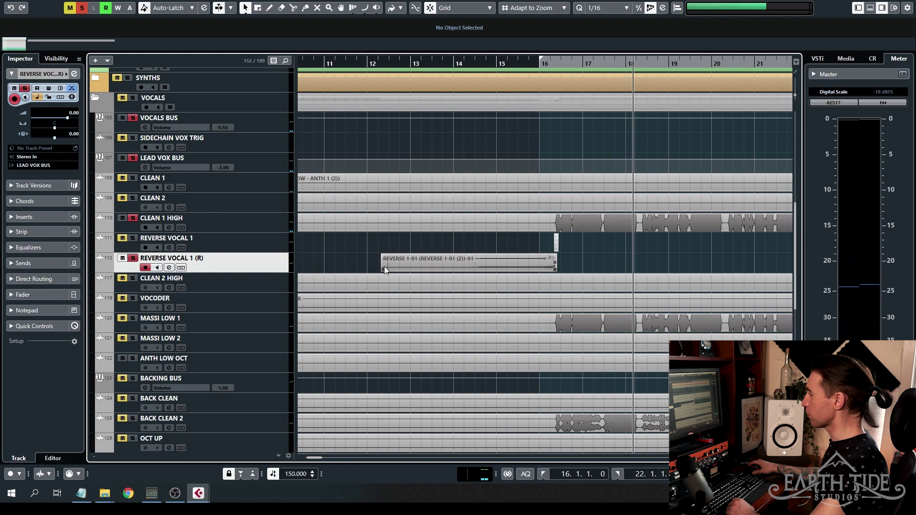
# - Trim the start of the reversed clip to bar 14 and clear all track solos
pyautogui.moveTo(383, 268); pyautogui.dragTo(448, 269)
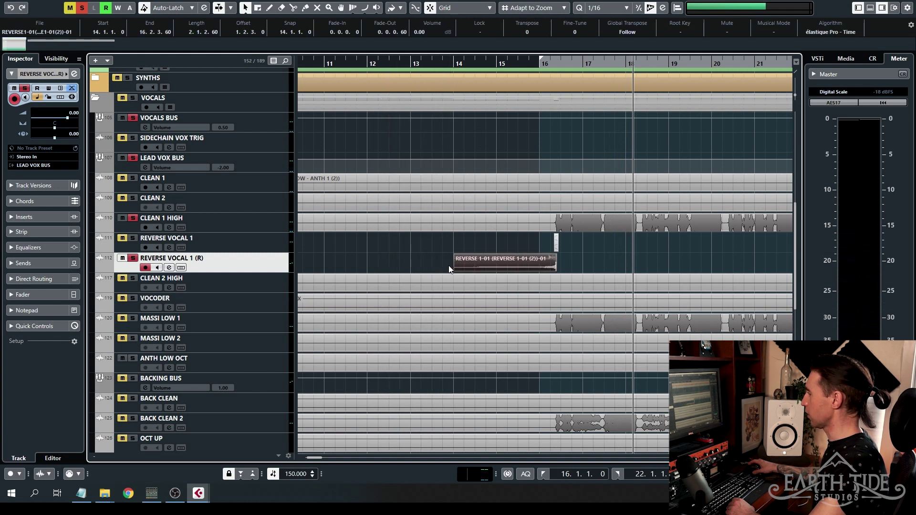
pyautogui.click(82, 7)
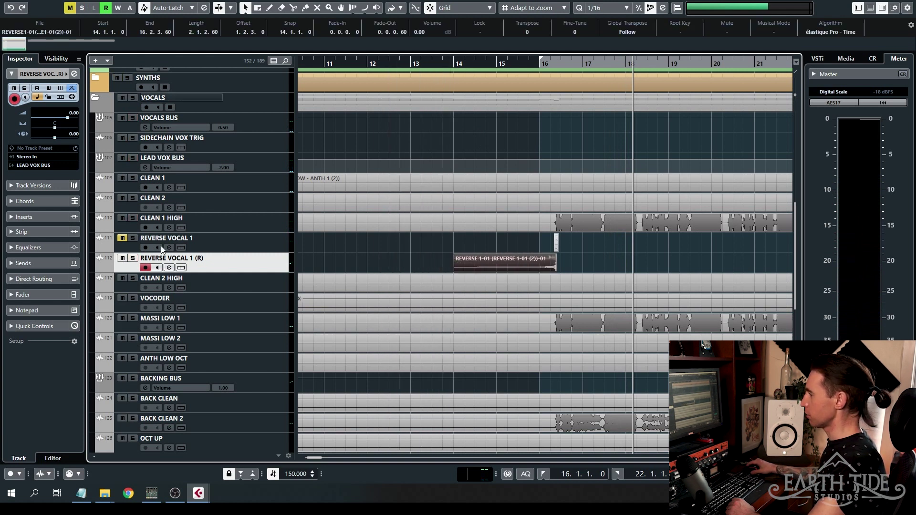
# - Mute the MASSI FILT and MASSI REV tracks and play the full mix from bar 12 through the swell
pyautogui.click(367, 62)
pyautogui.scroll(-5, 470, 249)
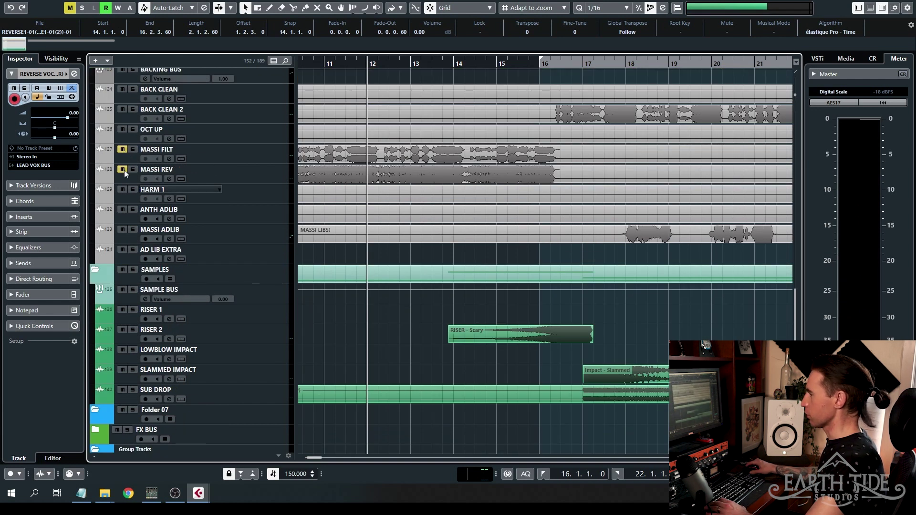
pyautogui.scroll(5, 124, 170)
pyautogui.click(433, 257)
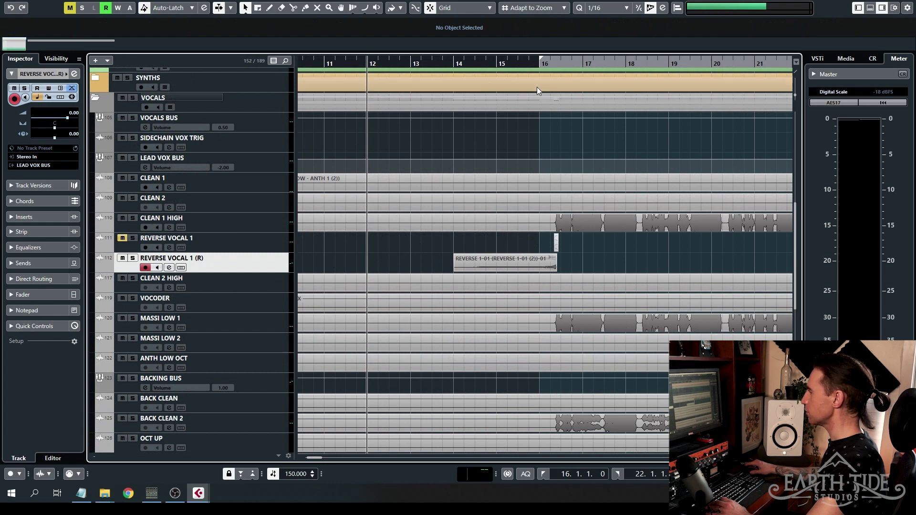
pyautogui.press('space')
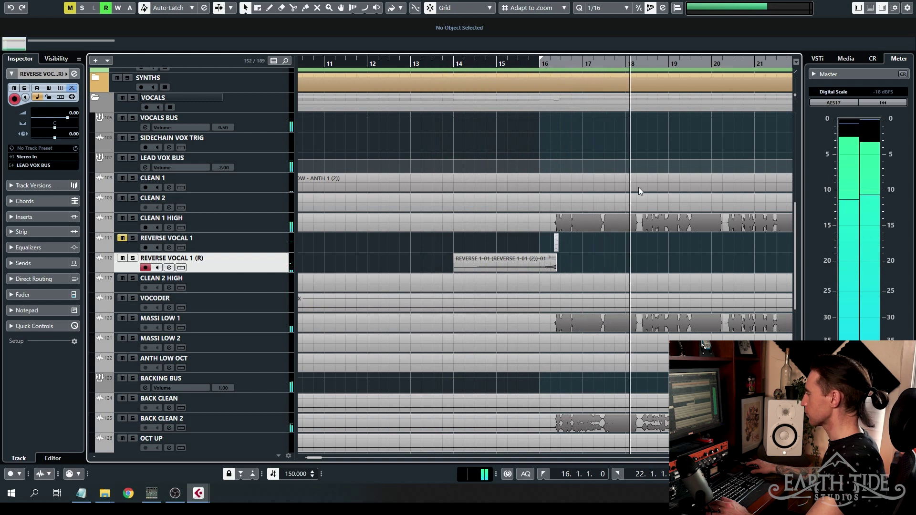
pyautogui.press('space')
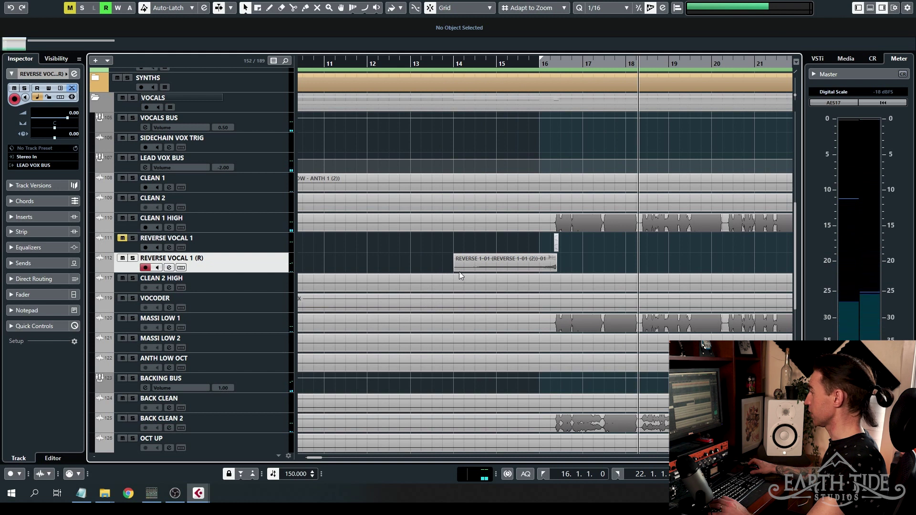
# - Trim the start of the reversed clip to bar 15 and add a fade-in of length 0.0.3.79
pyautogui.scroll(3, 459, 271)
pyautogui.moveTo(446, 269); pyautogui.dragTo(537, 262)
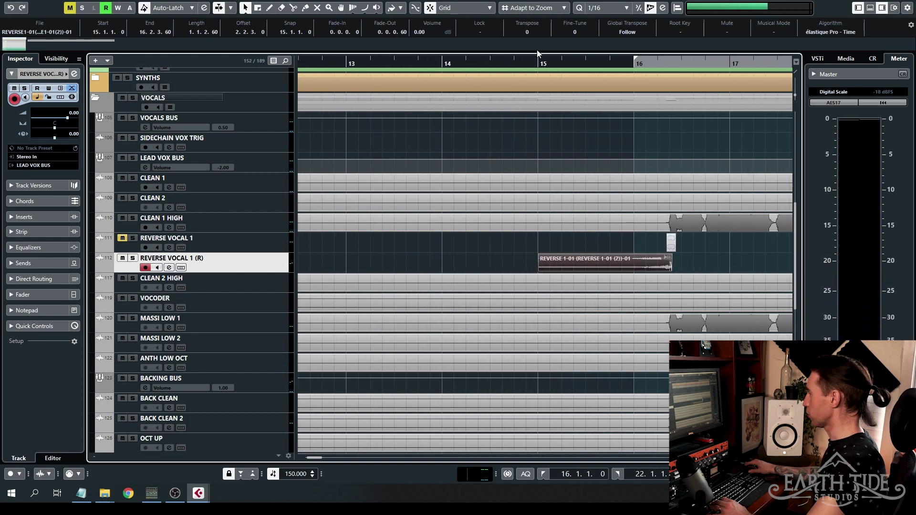
pyautogui.moveTo(540, 256); pyautogui.dragTo(563, 253)
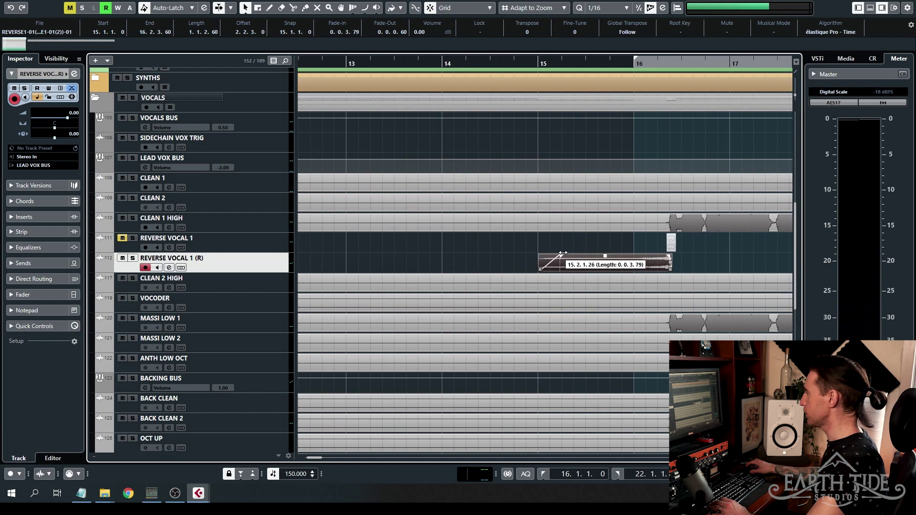
# - Play the full mix from bar 13 to hear the shortened swell, and deselect the clip
pyautogui.scroll(-3, 563, 242)
pyautogui.click(484, 65)
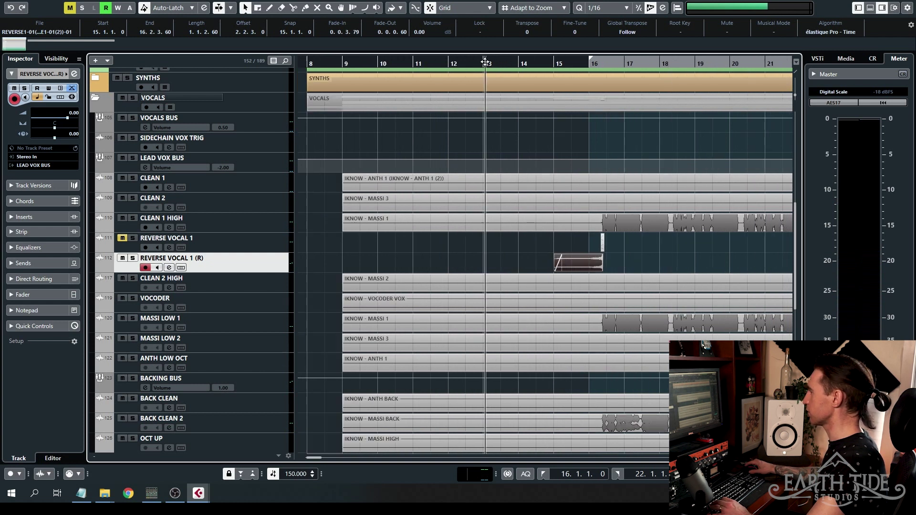
pyautogui.press('space')
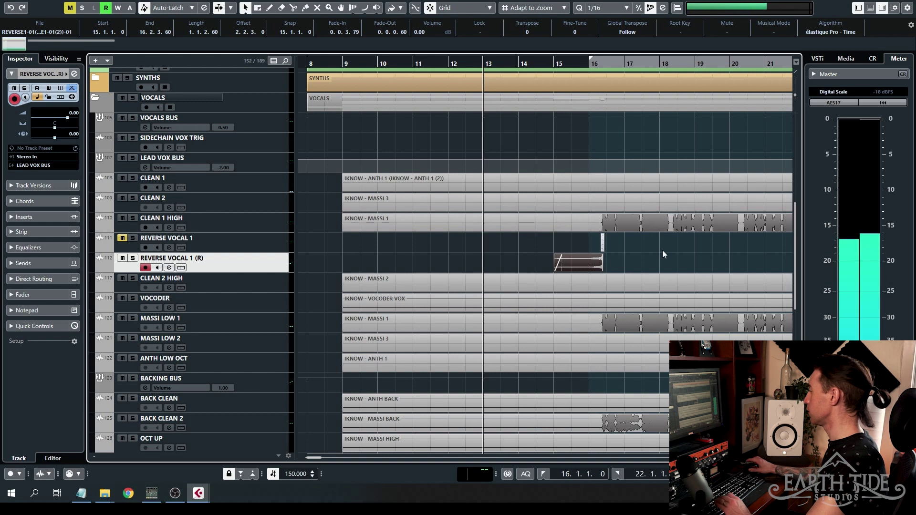
pyautogui.click(663, 250)
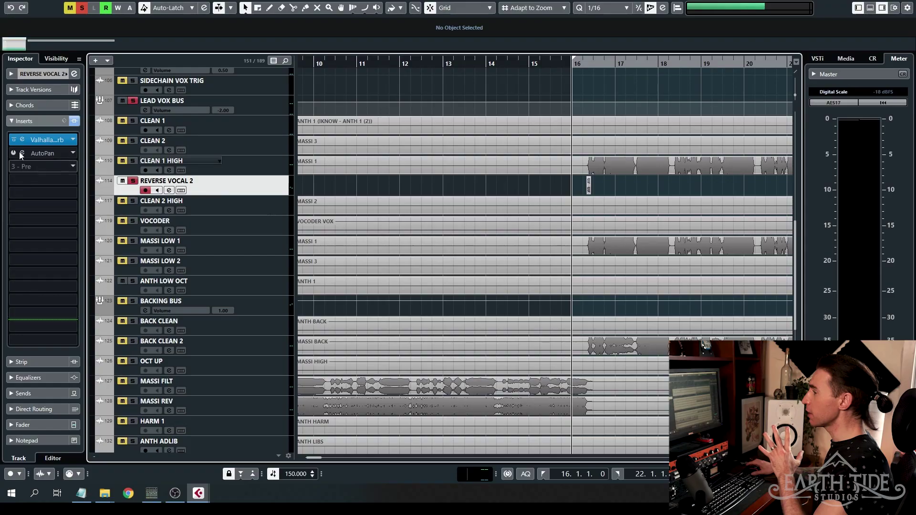
# - Open the ValhallaVintageVerb editor on REVERSE VOCAL 2 and move it below the track's clip to examine the reverb settings
pyautogui.click(25, 140)
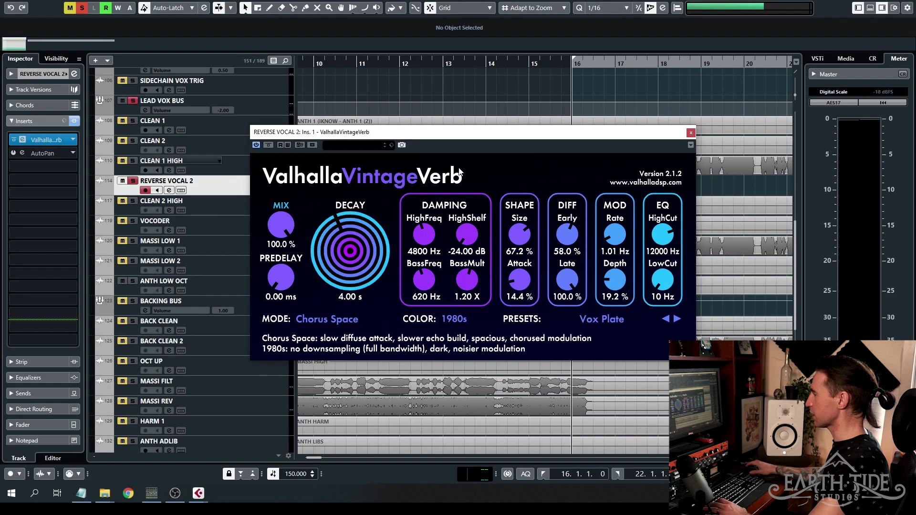
pyautogui.moveTo(668, 133); pyautogui.dragTo(690, 208)
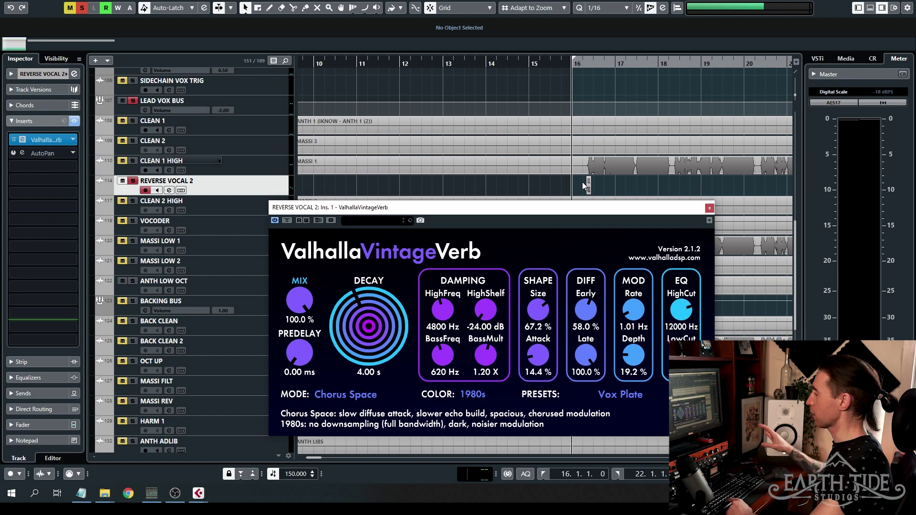
# - Play the soloed REVERSE VOCAL 2 clip through the reverb and close the ValhallaVintageVerb editor
pyautogui.press('space')
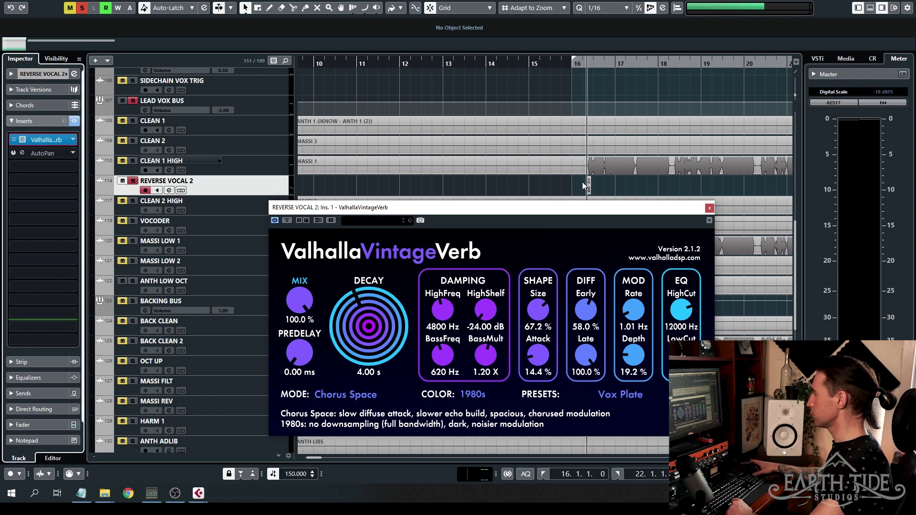
pyautogui.press('space')
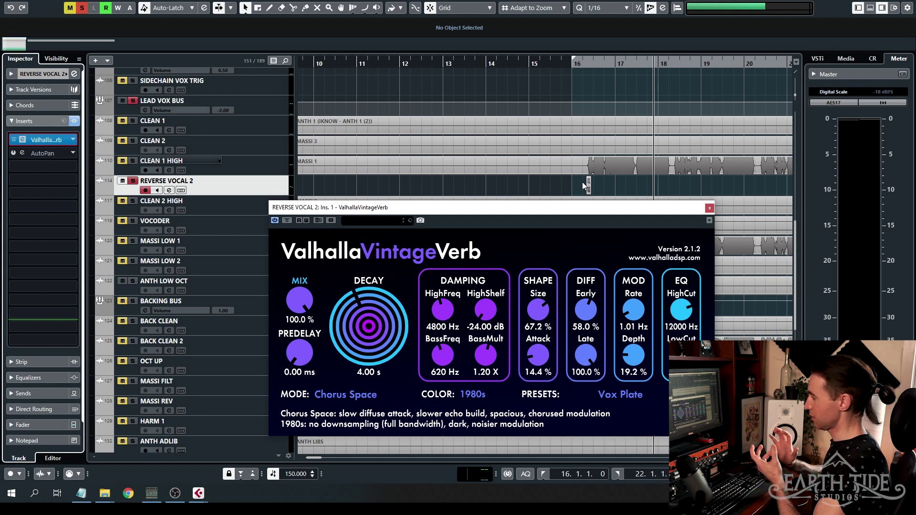
pyautogui.click(709, 208)
# - Render the REVERSE VOCAL 2 track in place with the current settings
pyautogui.click(43, 0)
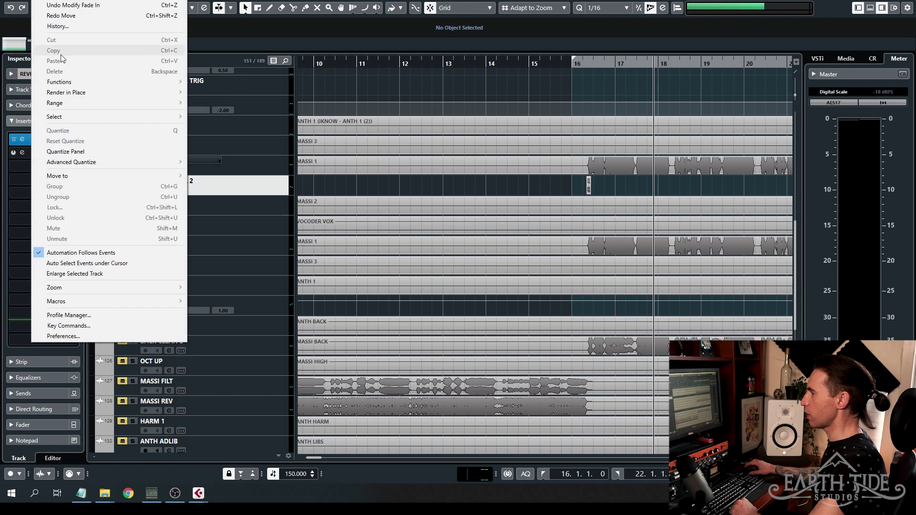
pyautogui.moveTo(69, 91)
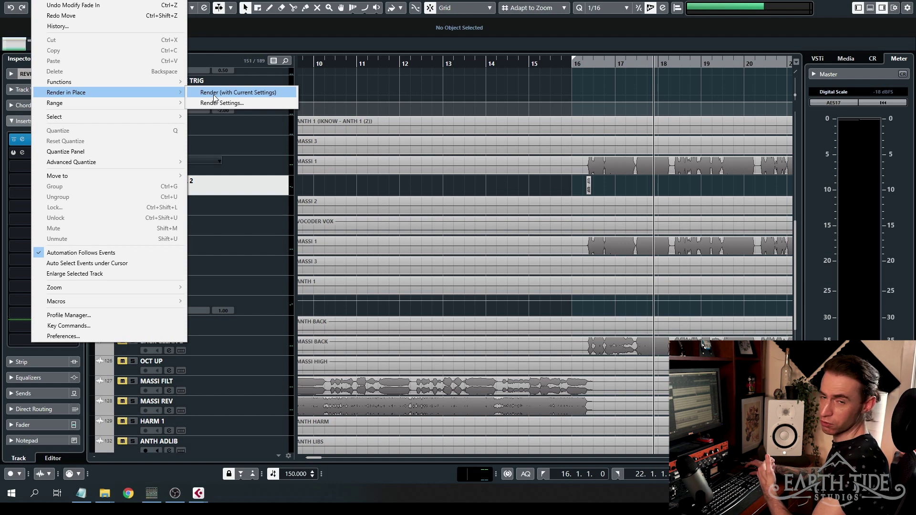
pyautogui.click(213, 94)
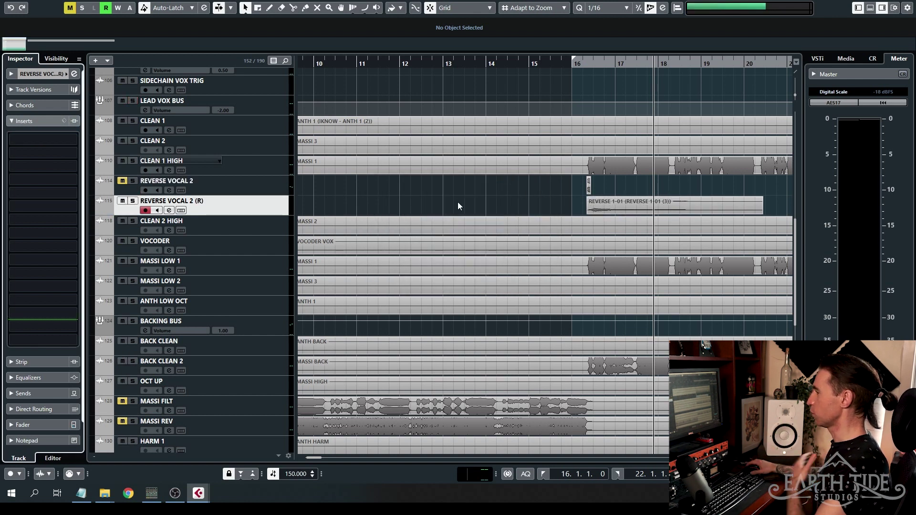
# - Apply the Reverse process to the rendered clip on REVERSE VOCAL 2 (R)
pyautogui.scroll(3, 582, 185)
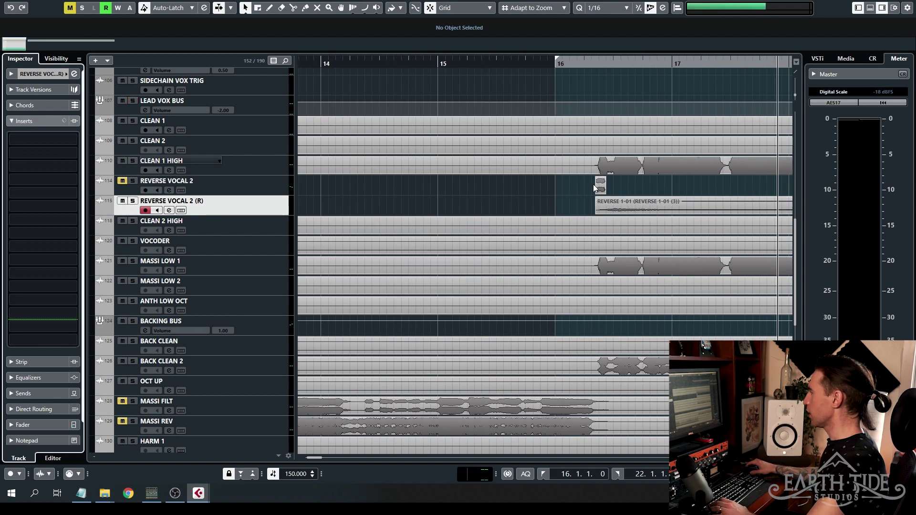
pyautogui.click(600, 185)
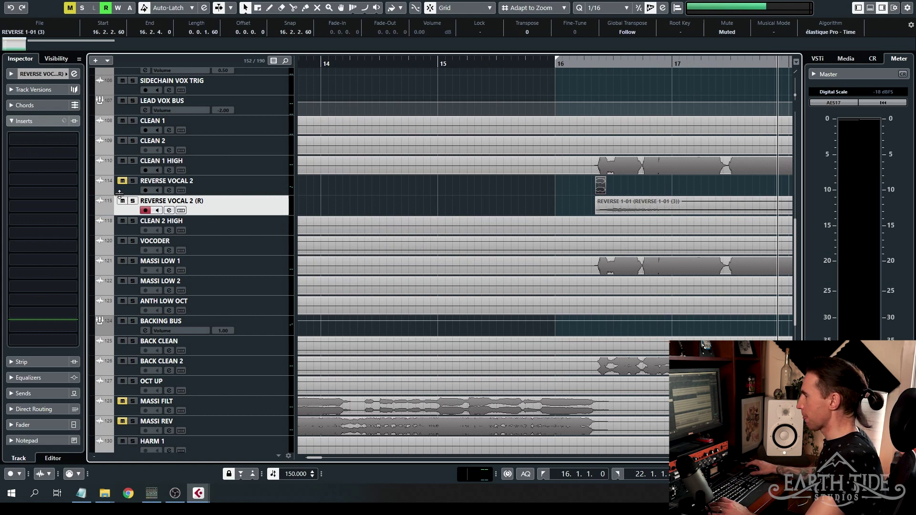
pyautogui.click(635, 203)
pyautogui.scroll(-3, 560, 213)
pyautogui.rightClick(477, 207)
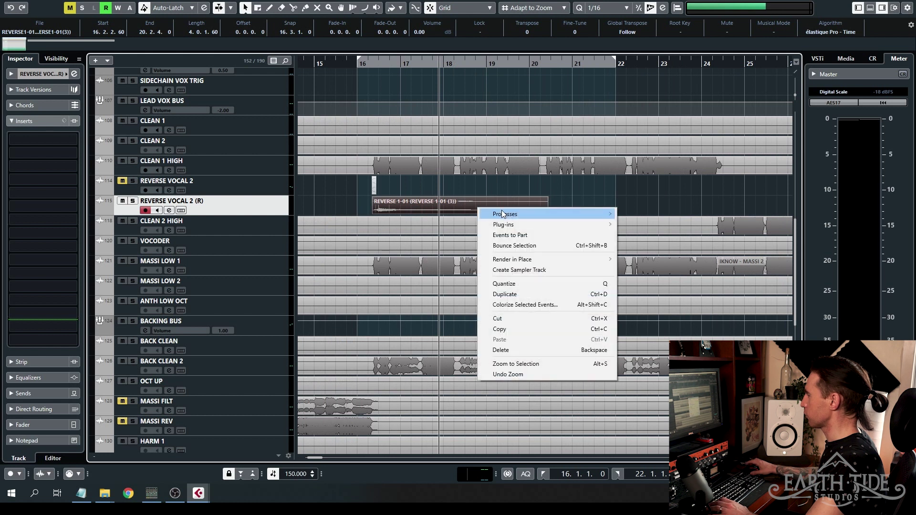
pyautogui.moveTo(506, 212)
pyautogui.click(669, 305)
# - Move the reversed clip earlier to end at 16.2.4.60 on the clean vocal's first syllable, with a fade-out of 0.0.1.52
pyautogui.hscroll(-3, 574, 202)
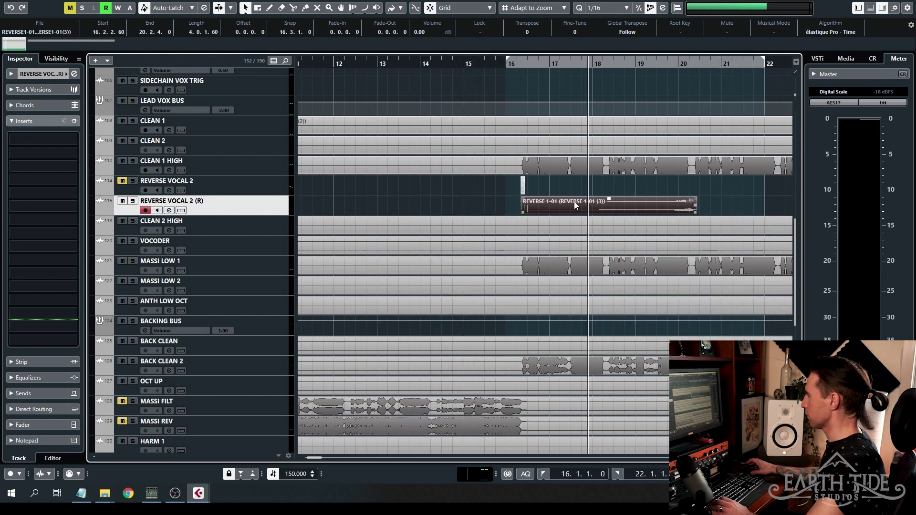
pyautogui.moveTo(607, 202); pyautogui.dragTo(435, 200)
pyautogui.scroll(5, 440, 206)
pyautogui.scroll(-5, 457, 212)
pyautogui.scroll(-3, 457, 208)
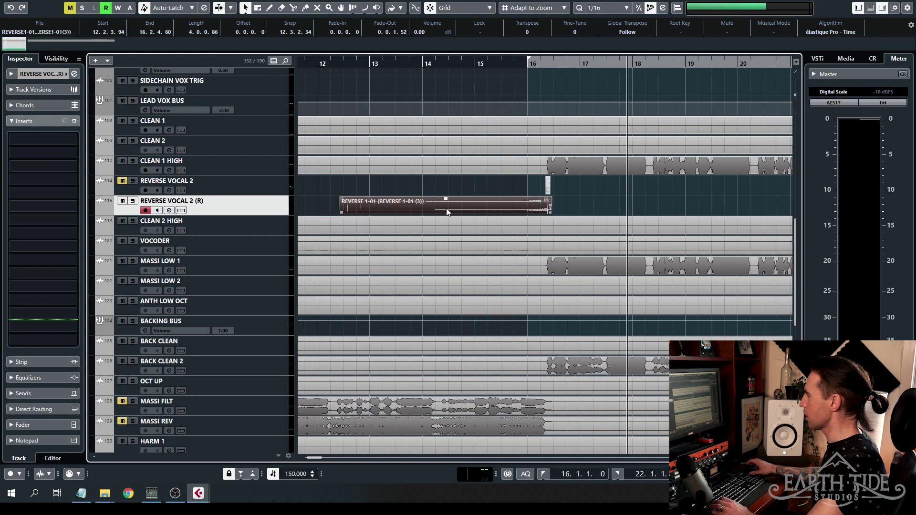
# - Trim the start of the reversed clip to bar 14 and add a fade-in of length 0.0.3.110
pyautogui.moveTo(339, 210); pyautogui.dragTo(438, 197)
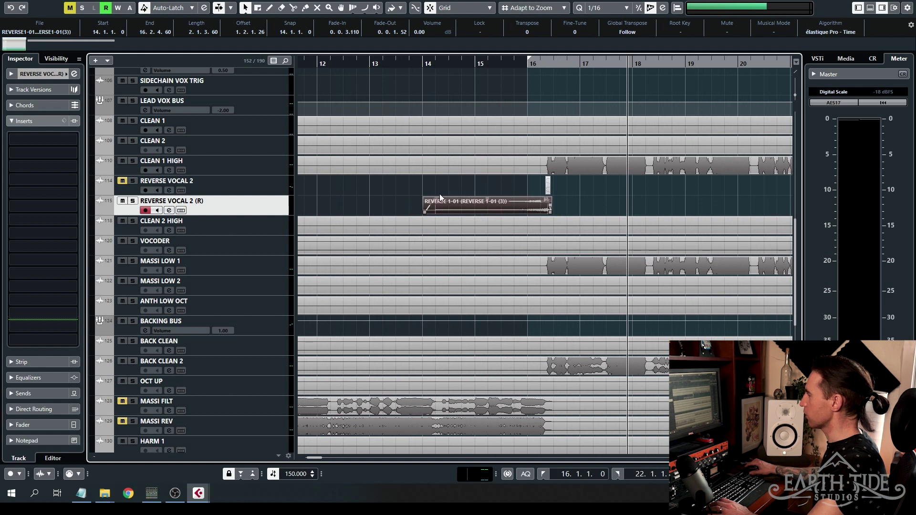
pyautogui.click(440, 193)
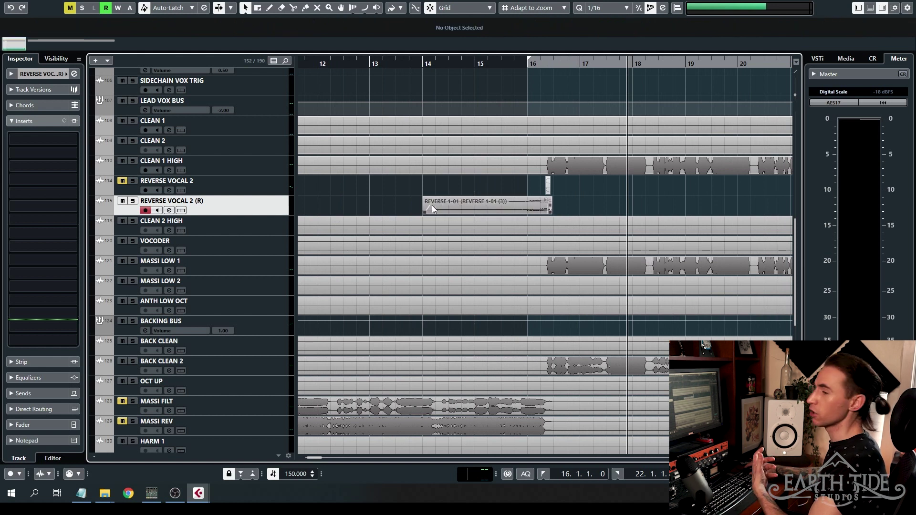
# - Solo REVERSE VOCAL 2 (R) alongside CLEAN 1 HIGH and turn CLEAN 1 HIGH's sends back on
pyautogui.click(133, 201)
pyautogui.click(418, 72)
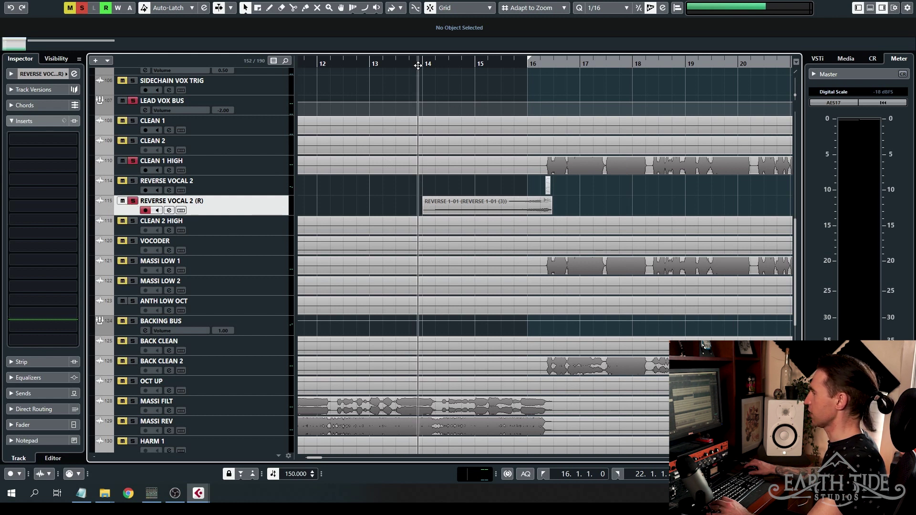
pyautogui.click(253, 167)
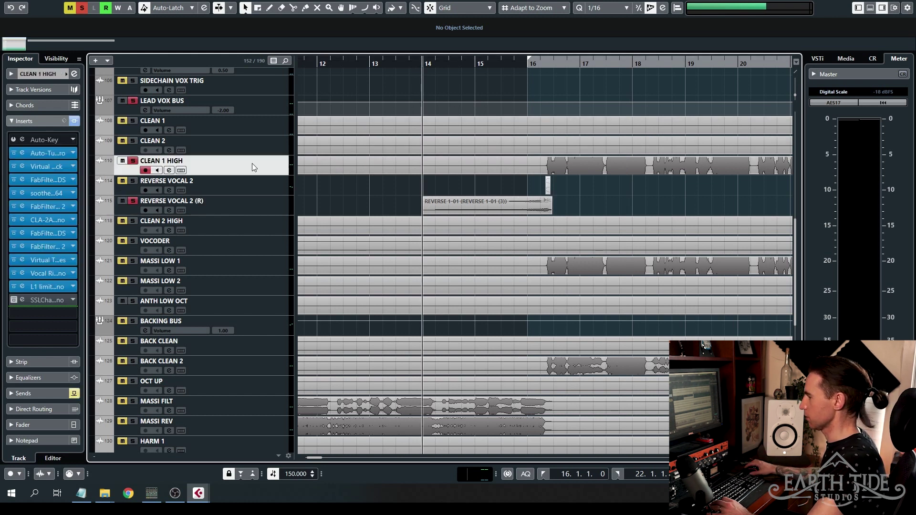
pyautogui.click(74, 395)
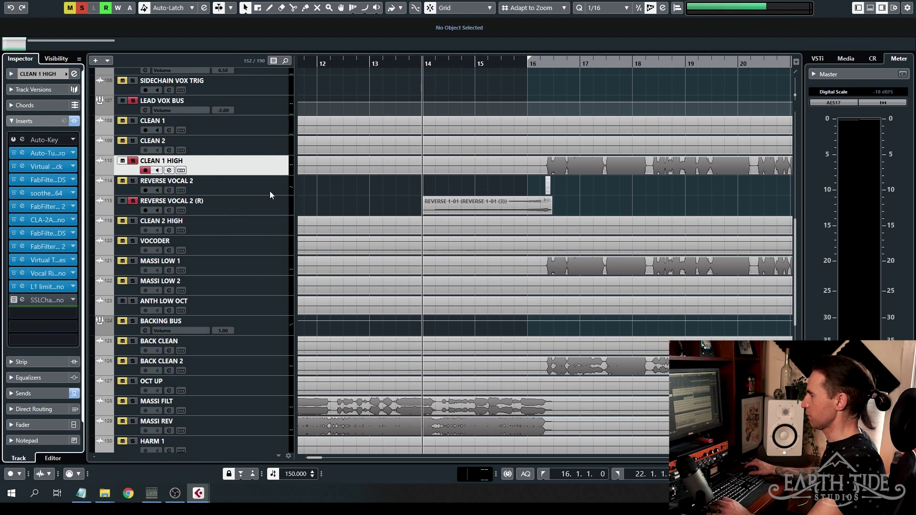
# - Select REVERSE VOCAL 2 (R) and play the soloed swell from bar 14 into the clean vocal
pyautogui.click(230, 207)
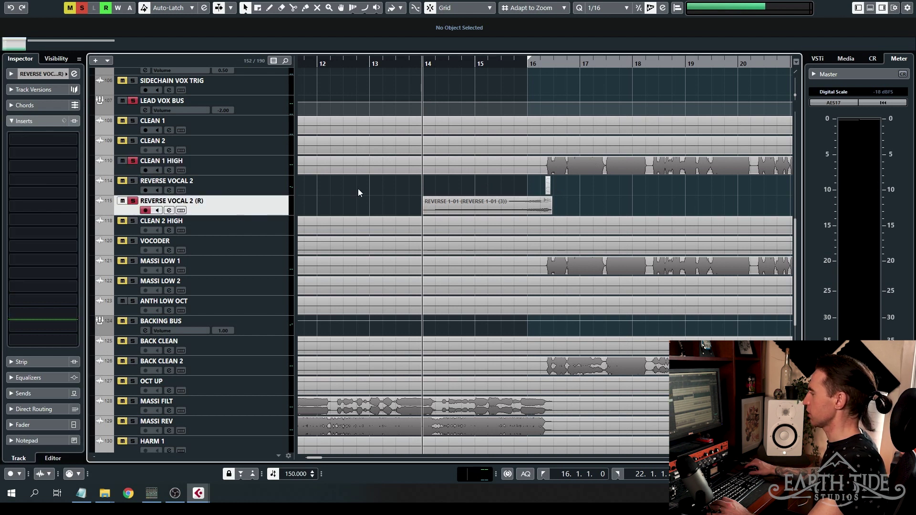
pyautogui.press('space')
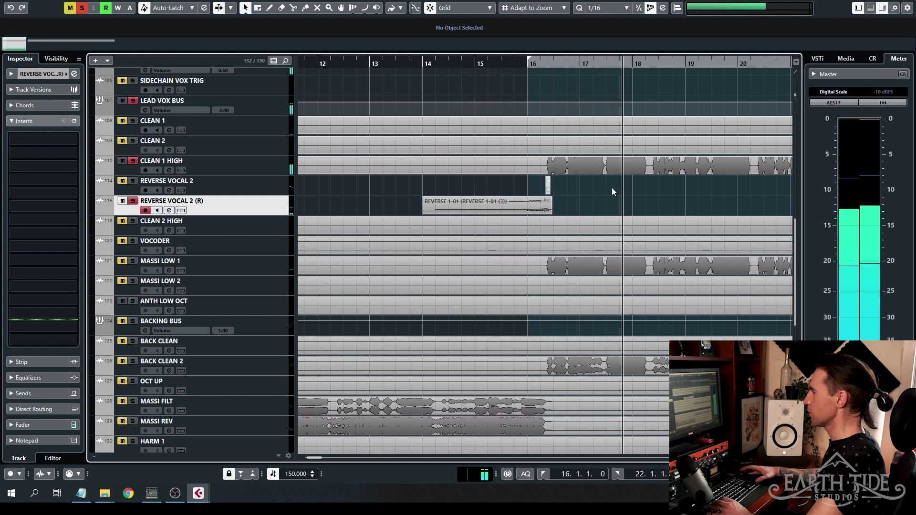
pyautogui.press('space')
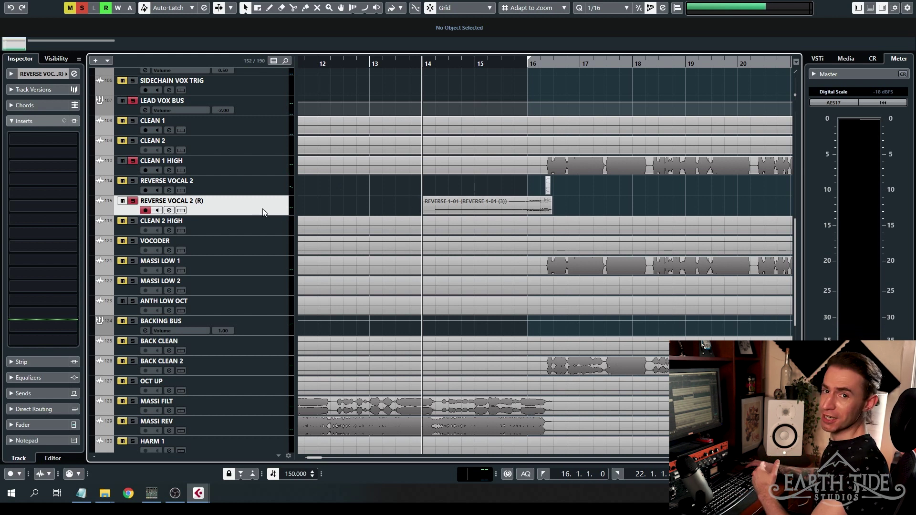
# - Insert AutoPan on REVERSE VOCAL 2 (R) and sync its rate to the tempo at 1/4
pyautogui.click(59, 141)
pyautogui.write('AUT')
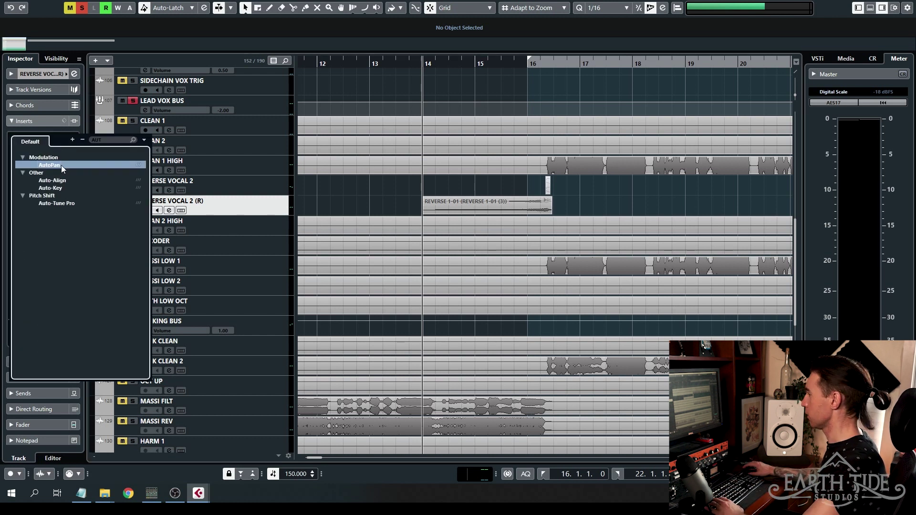
pyautogui.click(61, 166)
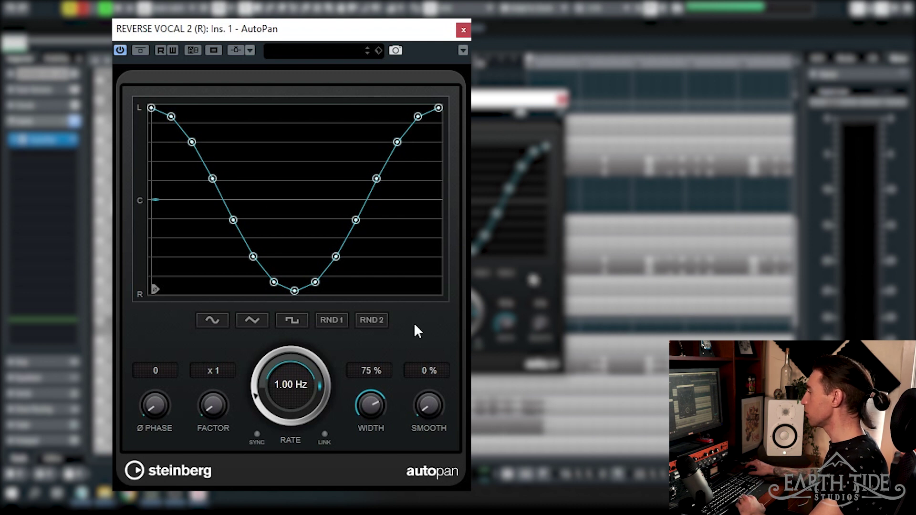
pyautogui.click(258, 434)
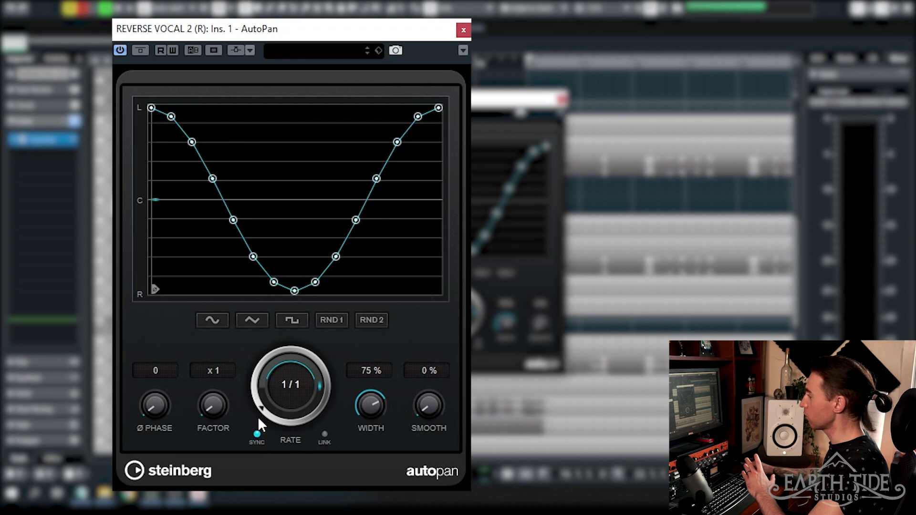
pyautogui.moveTo(259, 395); pyautogui.dragTo(261, 380)
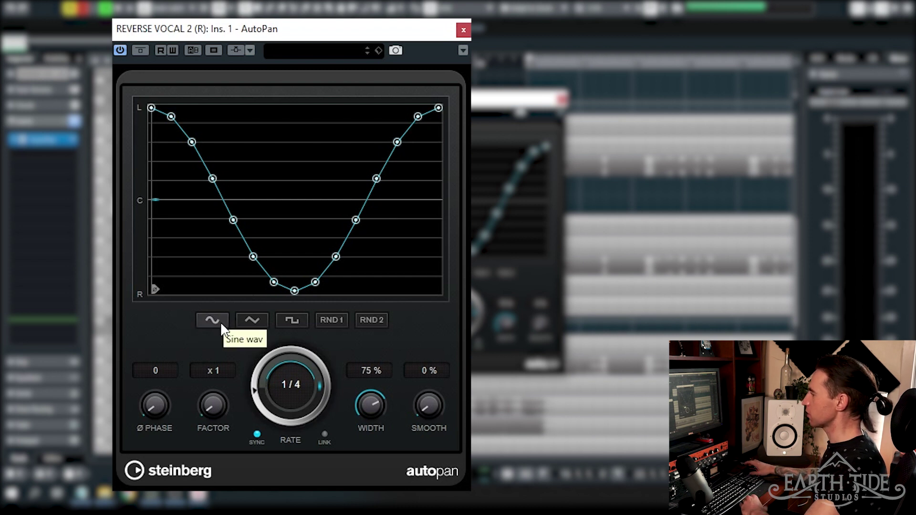
# - Try AutoPan's triangle, square, RND 1 and sine panning waveforms
pyautogui.click(251, 321)
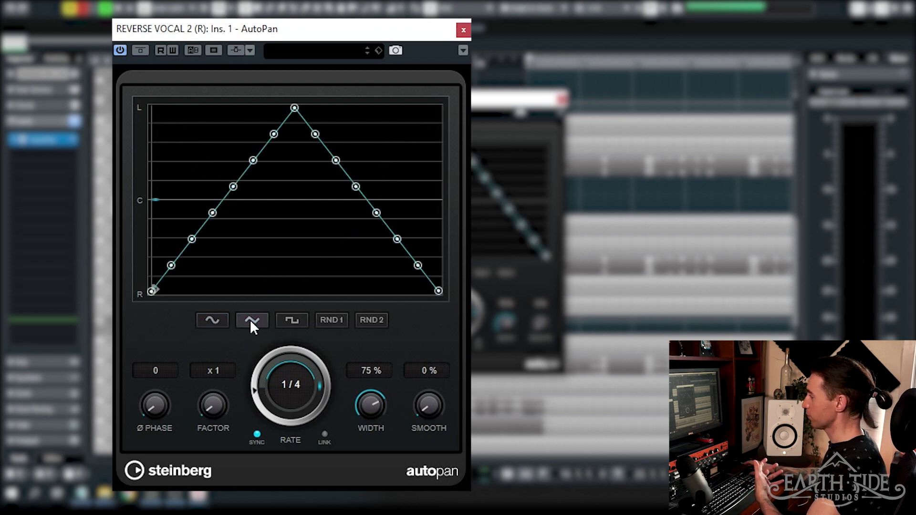
pyautogui.click(221, 322)
pyautogui.click(290, 319)
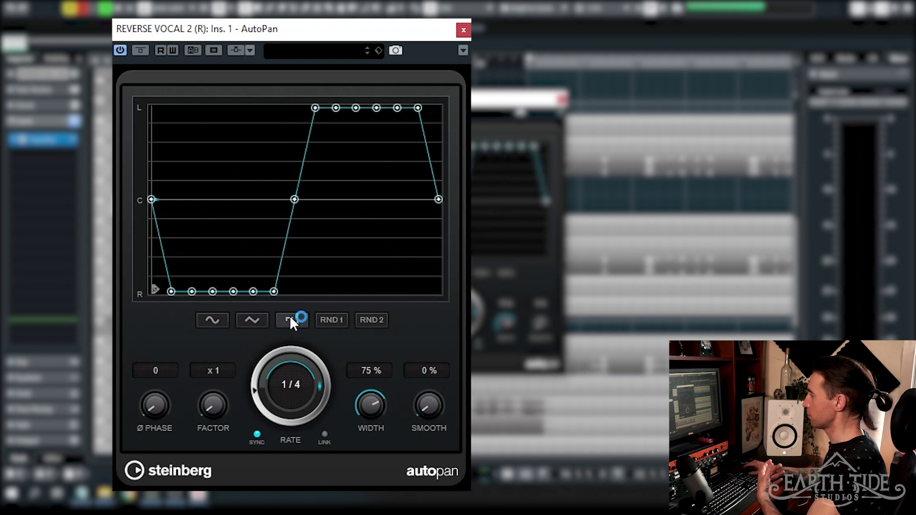
pyautogui.click(337, 325)
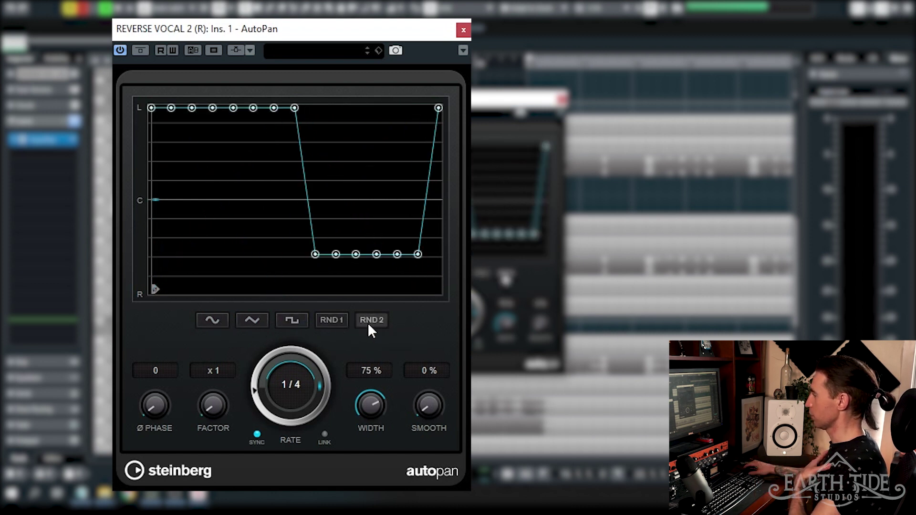
pyautogui.click(332, 320)
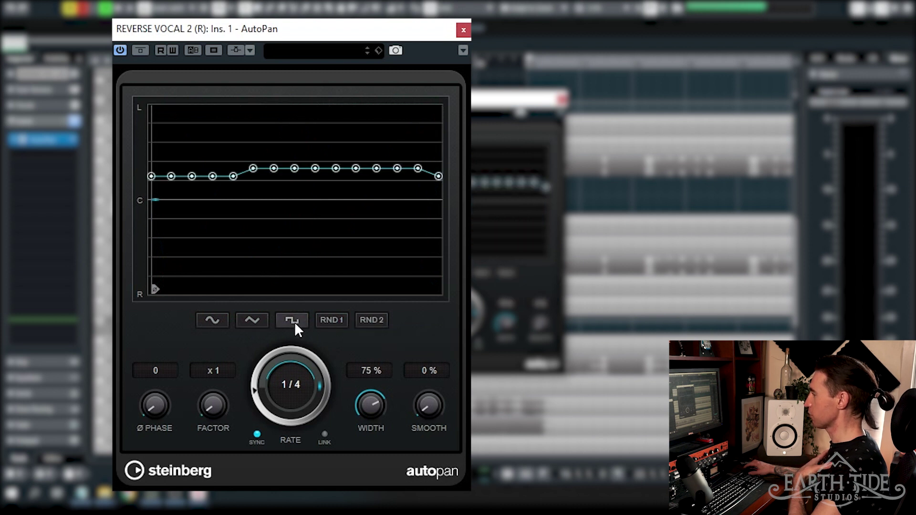
pyautogui.click(330, 319)
pyautogui.click(334, 321)
pyautogui.click(334, 322)
pyautogui.click(334, 322)
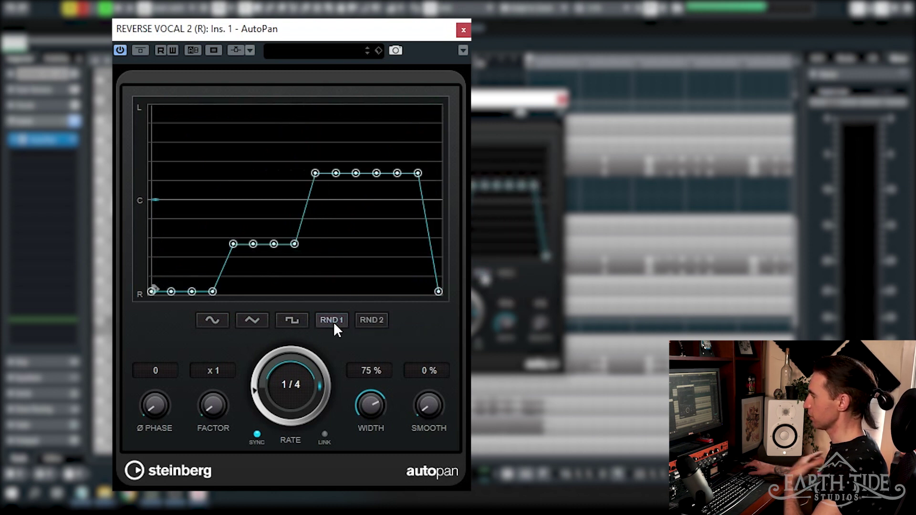
pyautogui.click(207, 320)
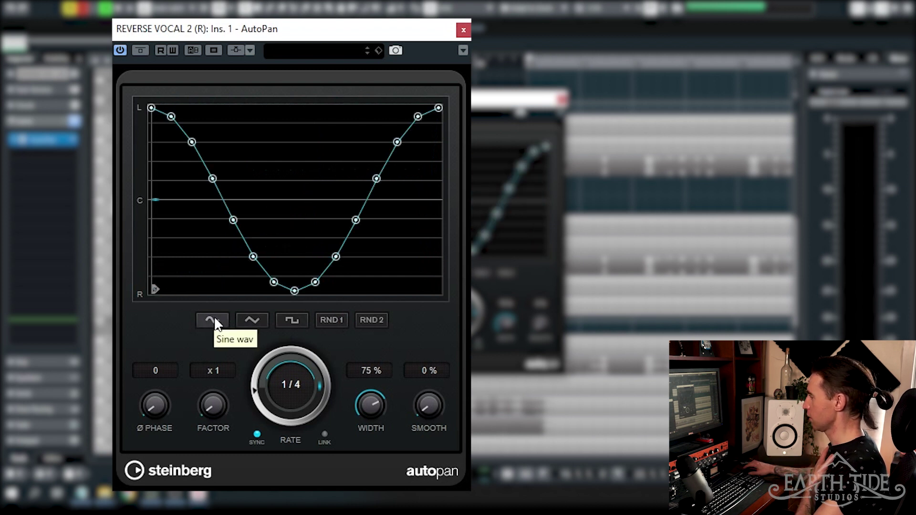
# - Set AutoPan to the triangle waveform with width and smooth both at 100 %
pyautogui.click(253, 321)
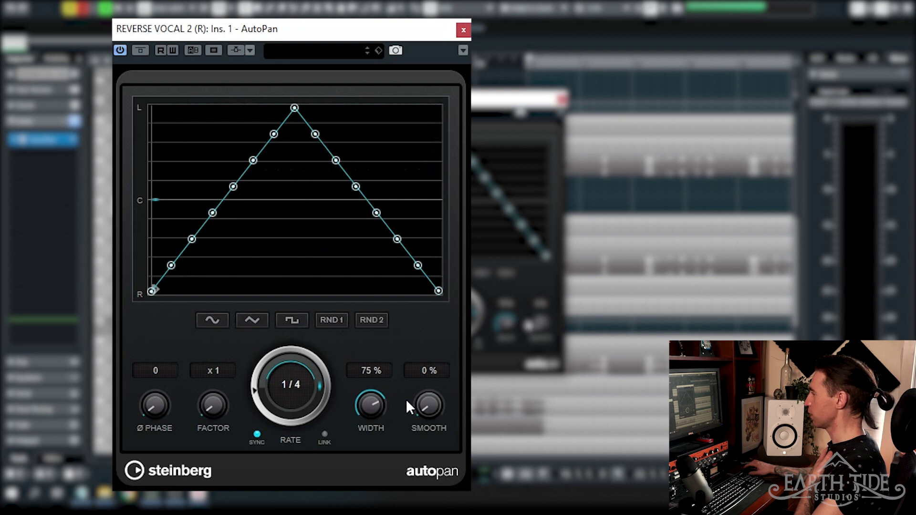
pyautogui.moveTo(373, 408); pyautogui.dragTo(383, 206)
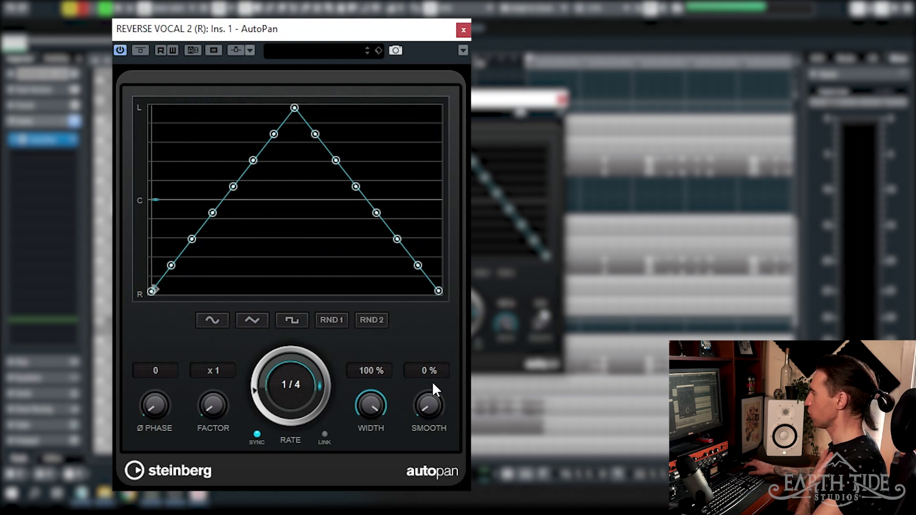
pyautogui.moveTo(430, 405); pyautogui.dragTo(440, 133)
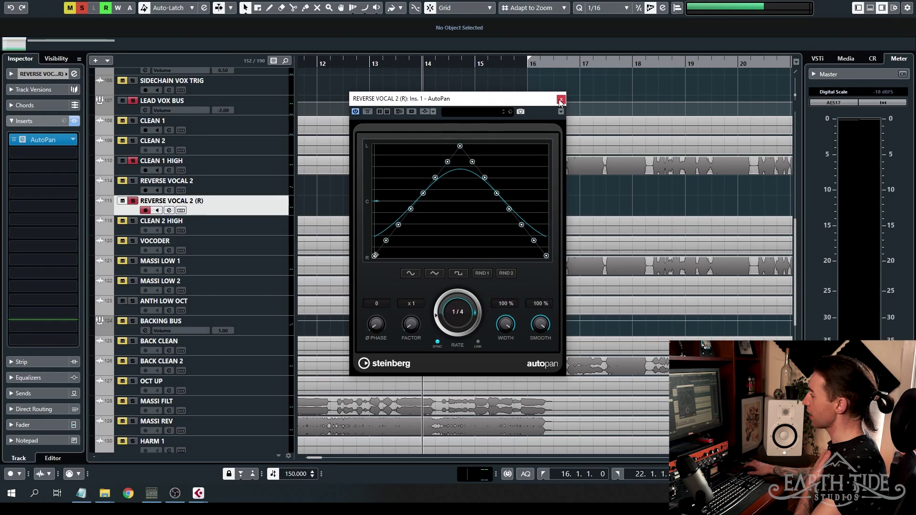
# - Close the AutoPan editor and play the panned swell from bar 14 into the clean vocal
pyautogui.click(561, 101)
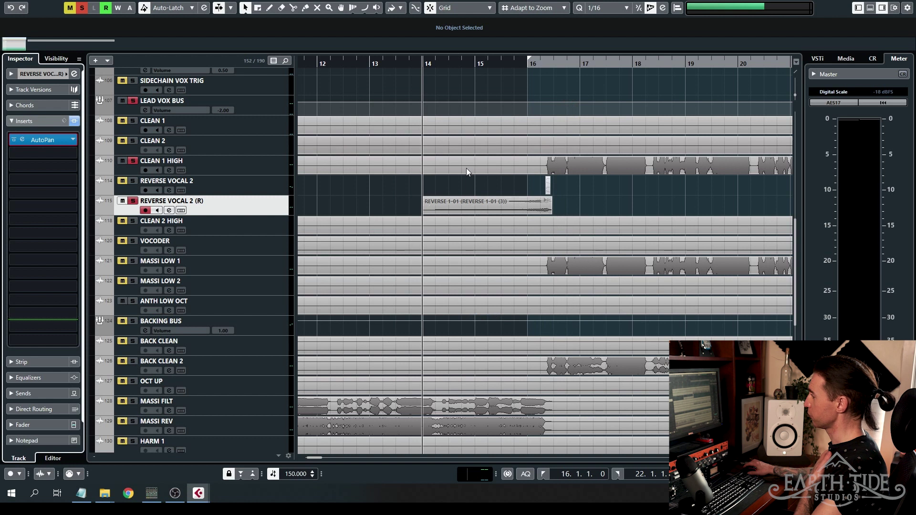
pyautogui.press('space')
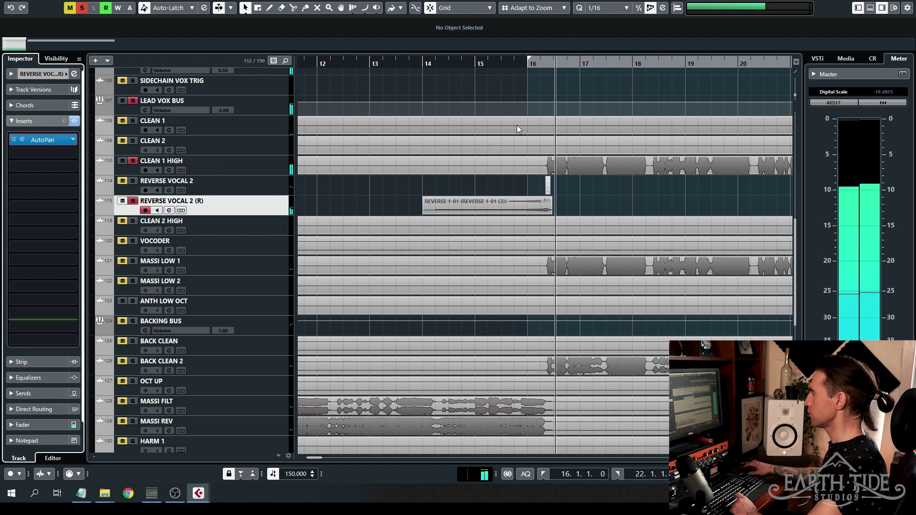
pyautogui.press('space')
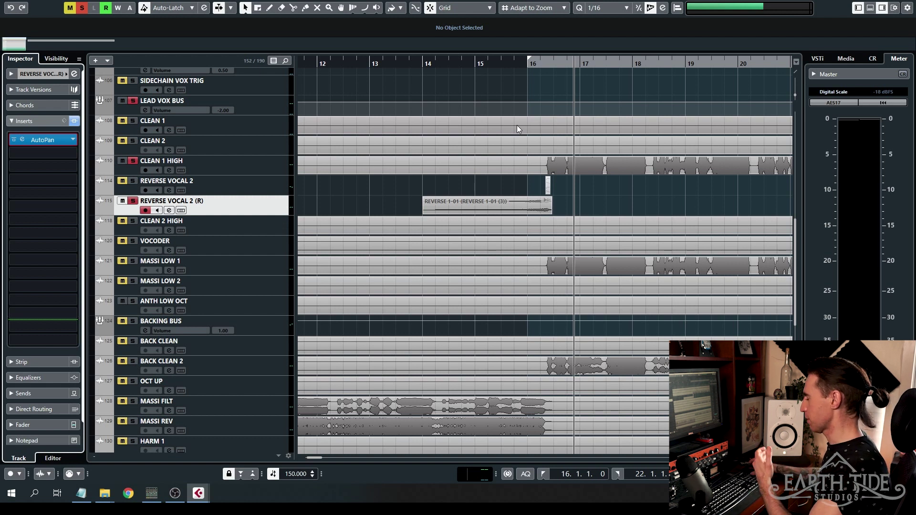
# - Insert FabFilter Pro-Q 2 in the slot after AutoPan on REVERSE VOCAL 2 (R)
pyautogui.click(68, 155)
pyautogui.write('AB')
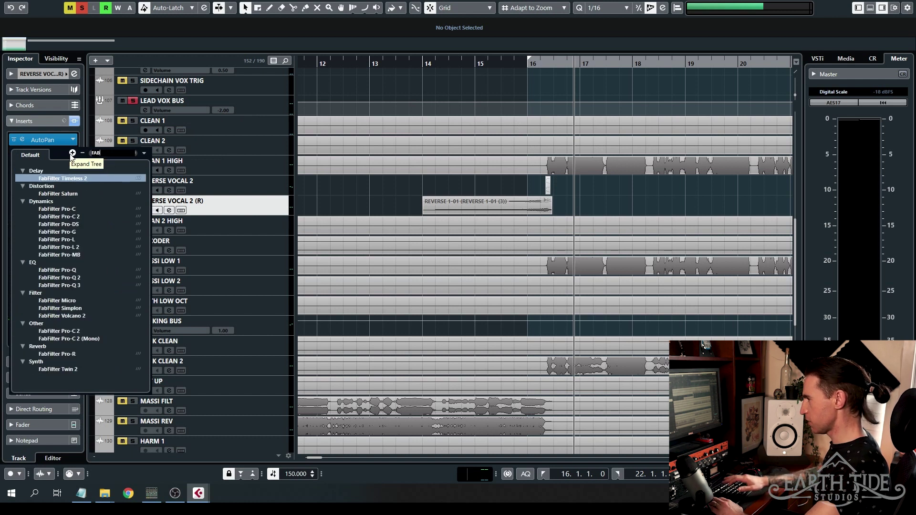
pyautogui.click(77, 278)
pyautogui.moveTo(342, 84); pyautogui.dragTo(596, 127)
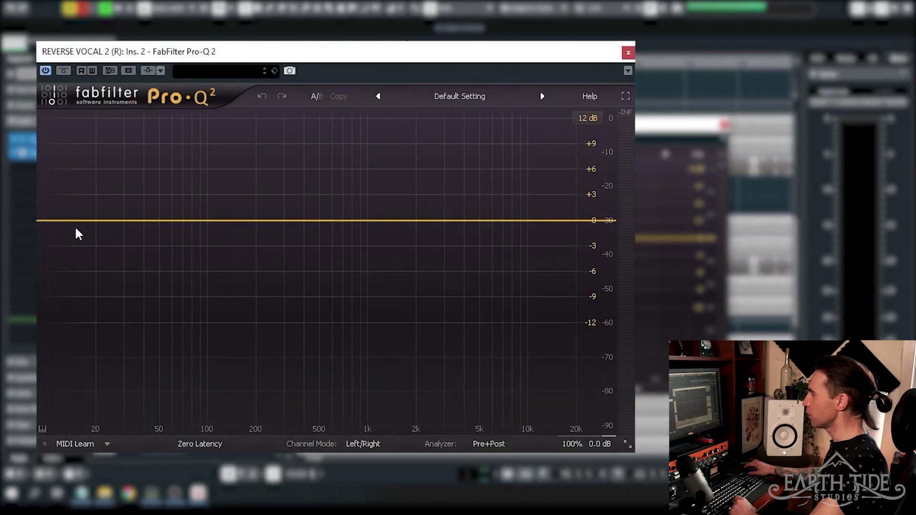
# - Add an 18 dB/oct low cut at about 210 Hz to the Pro-Q 2 curve
pyautogui.click(68, 220)
pyautogui.moveTo(67, 220); pyautogui.dragTo(259, 223)
pyautogui.keyDown('alt'); pyautogui.keyDown('shift'); pyautogui.click(259, 223); pyautogui.keyUp('shift'); pyautogui.keyUp('alt')
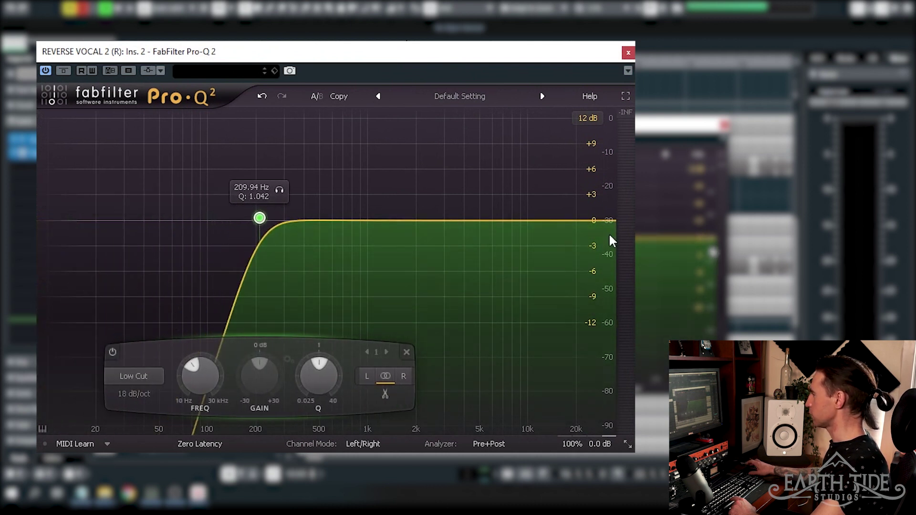
# - Add a 12 dB/oct high cut to the Pro-Q 2 curve and set its frequency to 2500 Hz
pyautogui.click(574, 223)
pyautogui.moveTo(577, 222); pyautogui.dragTo(430, 217)
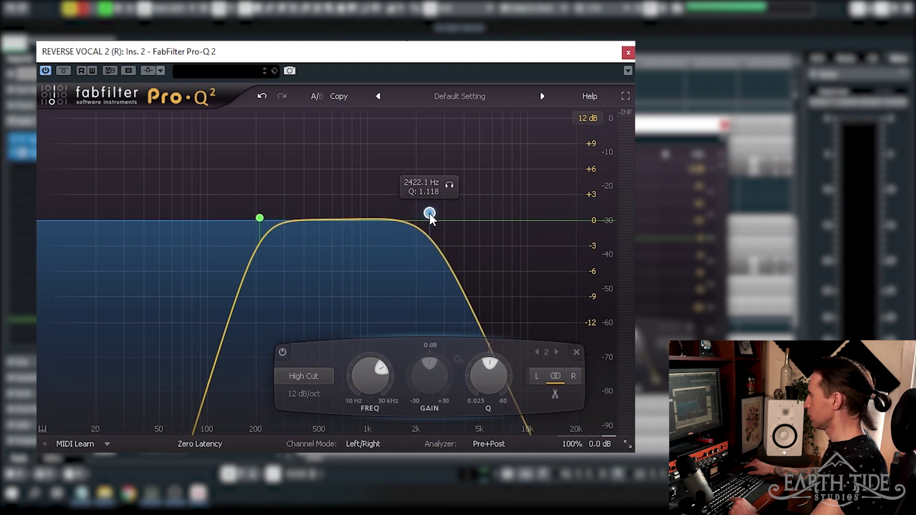
pyautogui.doubleClick(414, 183)
pyautogui.write('2500')
pyautogui.press('Return')
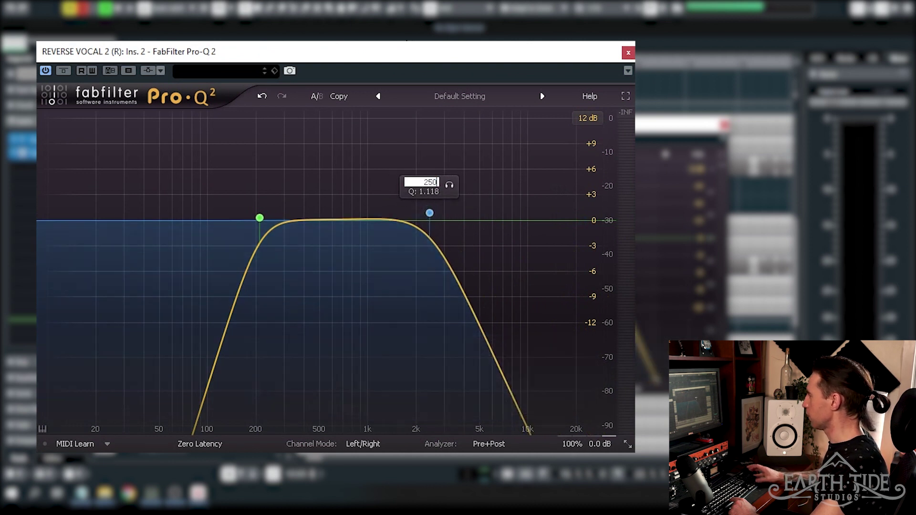
pyautogui.click(432, 216)
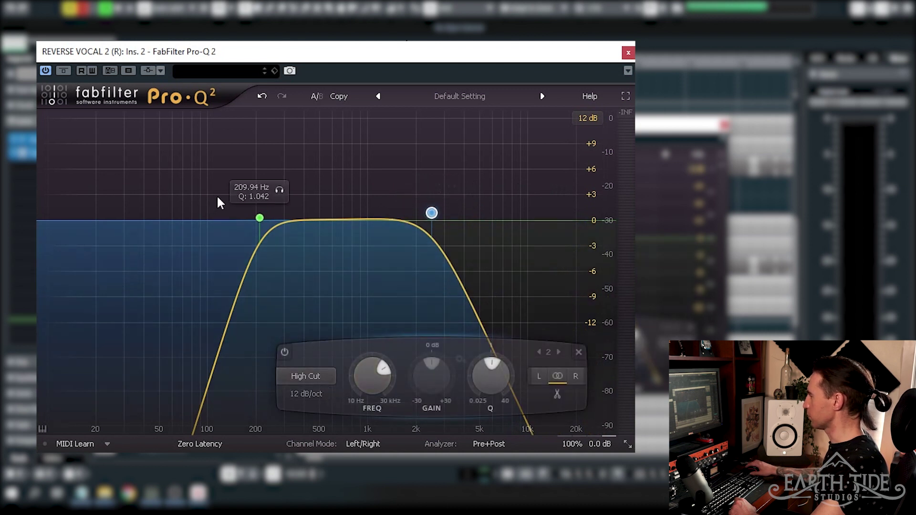
# - Play the filtered swell into the soloed clean vocal and close the Pro-Q 2 editor
pyautogui.click(259, 218)
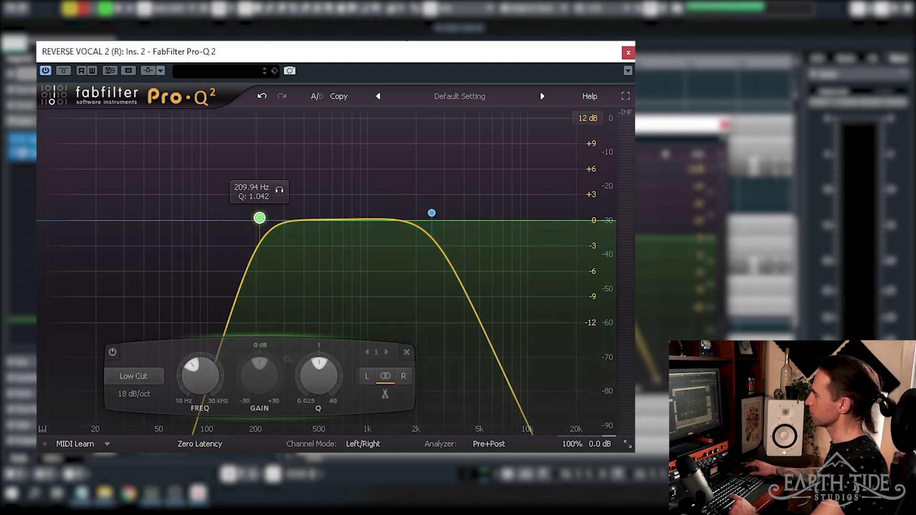
pyautogui.press('space')
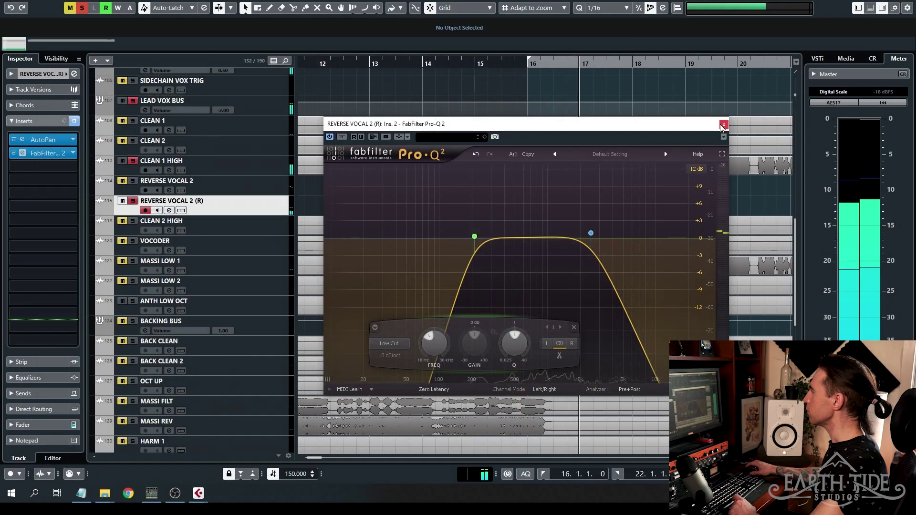
pyautogui.click(724, 125)
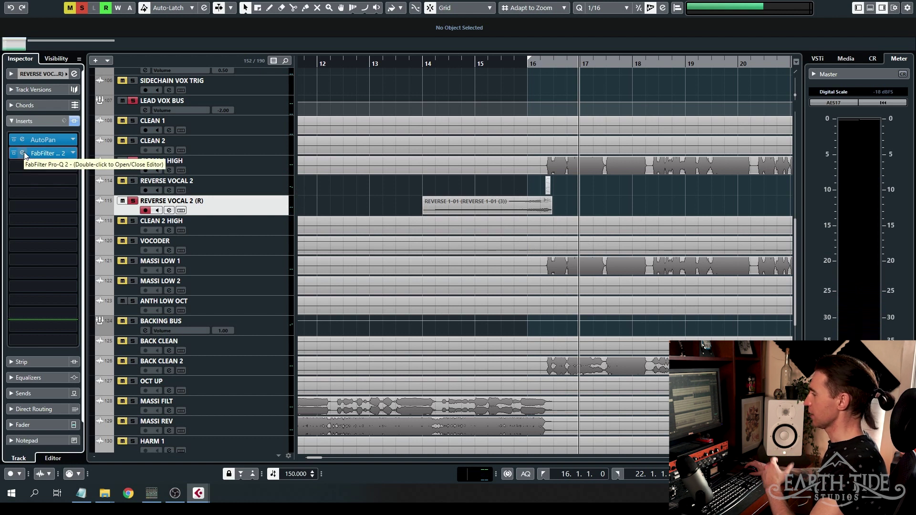
# - Clear all solos and play the swell in the full mix from bar 13
pyautogui.click(370, 64)
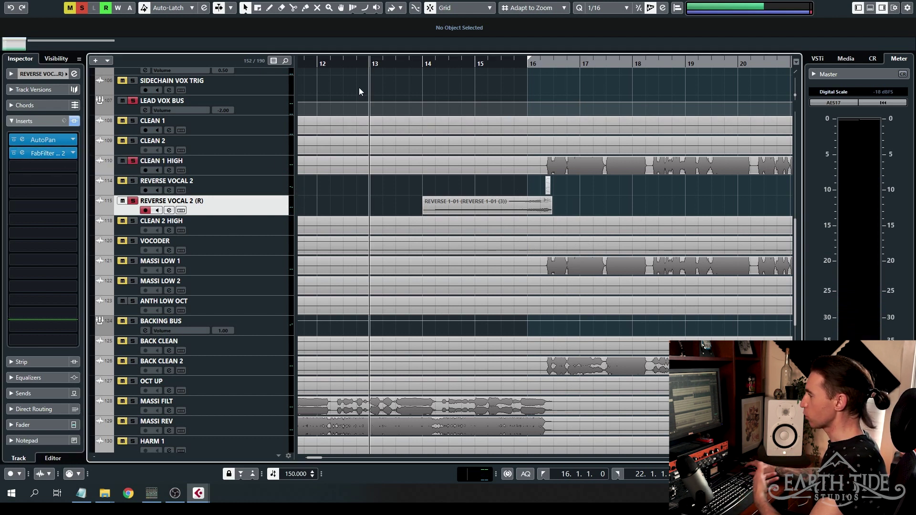
pyautogui.click(84, 10)
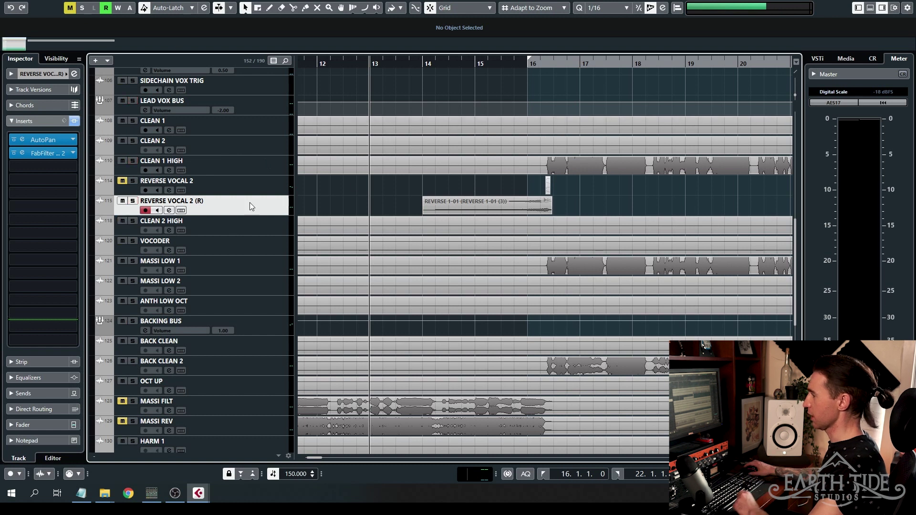
pyautogui.press('space')
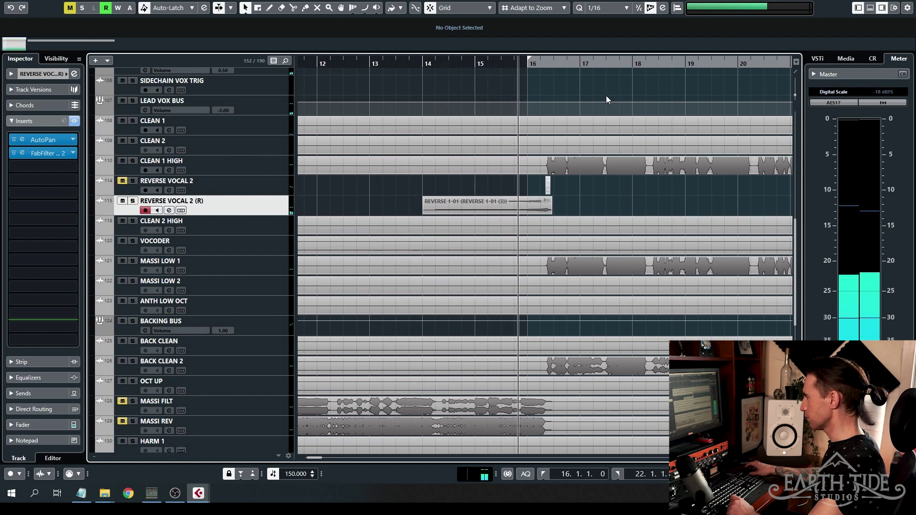
# - Bypass Pro-Q 2 and replace AutoPan with H-Delay Stereo in the inserts of REVERSE VOCAL 2 (R)
pyautogui.click(47, 75)
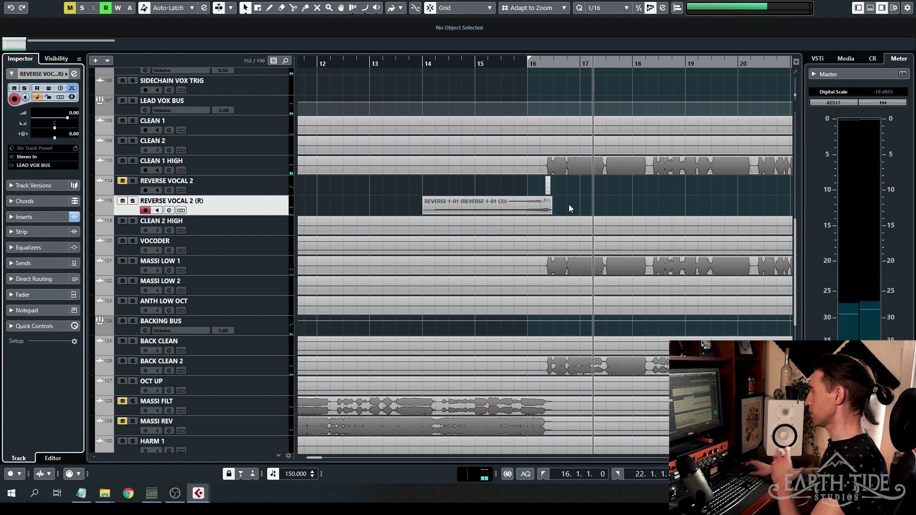
pyautogui.click(61, 217)
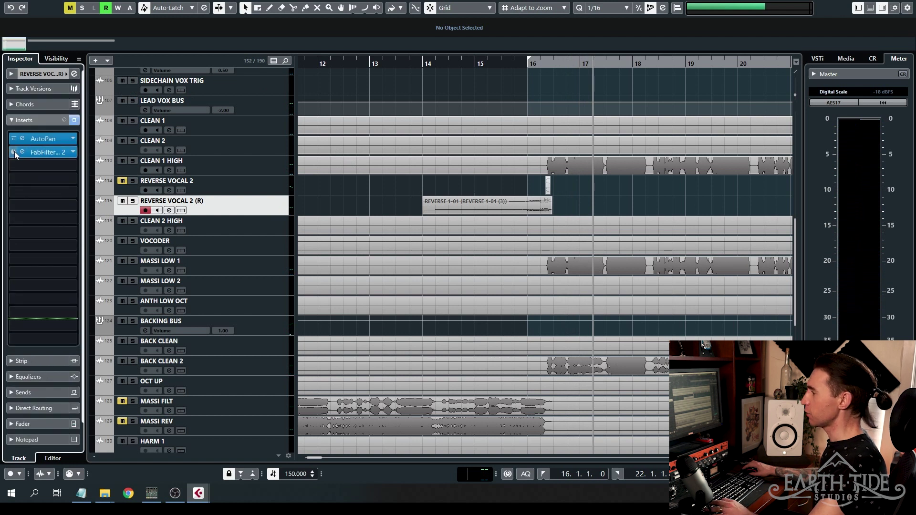
pyautogui.click(420, 59)
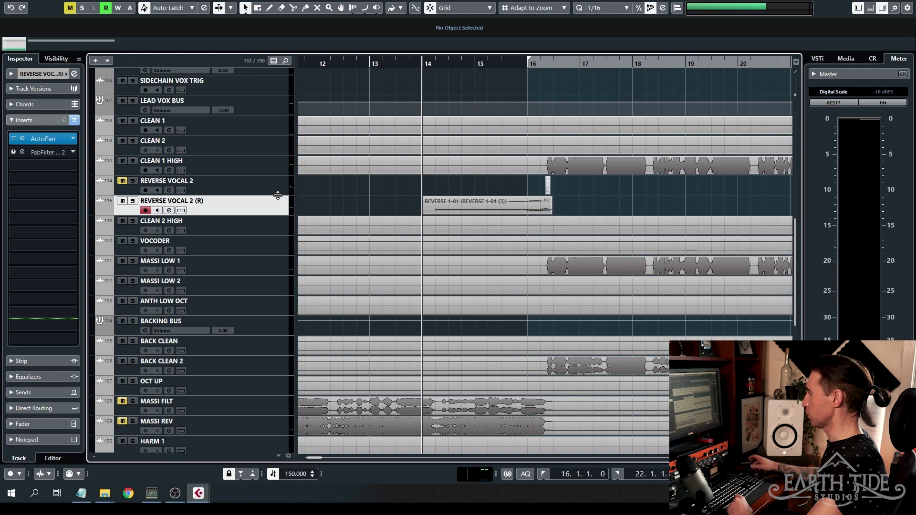
pyautogui.press('space')
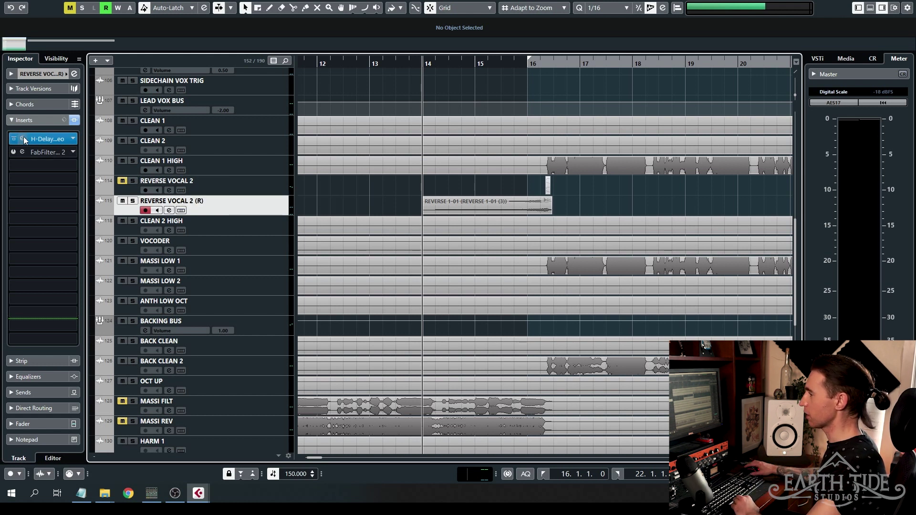
# - Solo REVERSE VOCAL 2 (R) and set its H-Delay to ping pong mode with dry/wet at 35
pyautogui.click(133, 201)
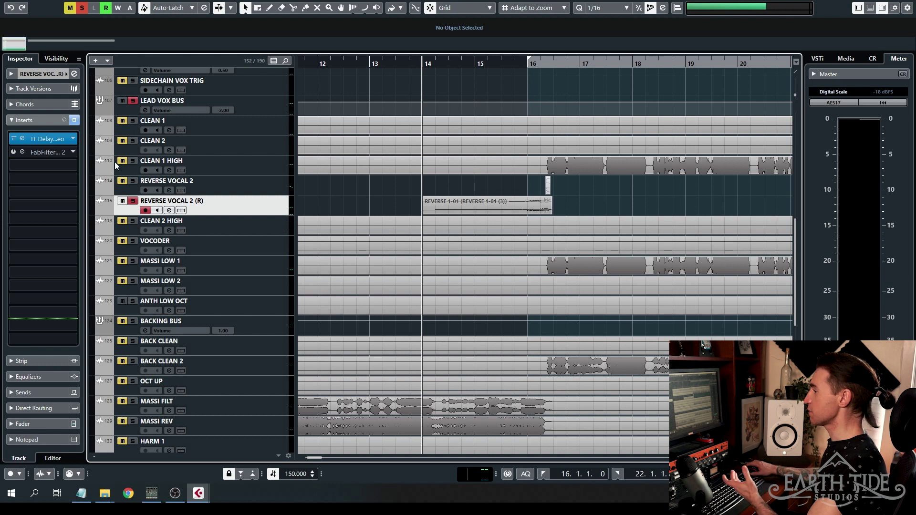
pyautogui.doubleClick(21, 141)
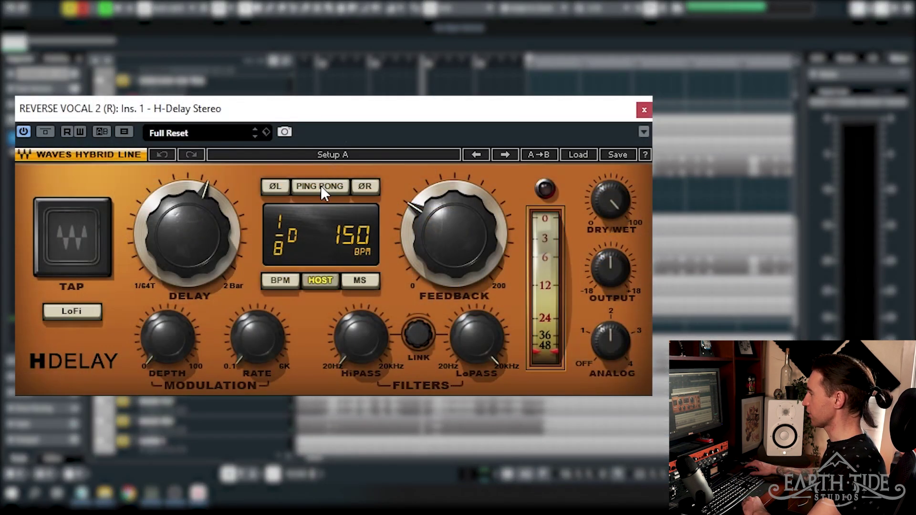
pyautogui.click(321, 187)
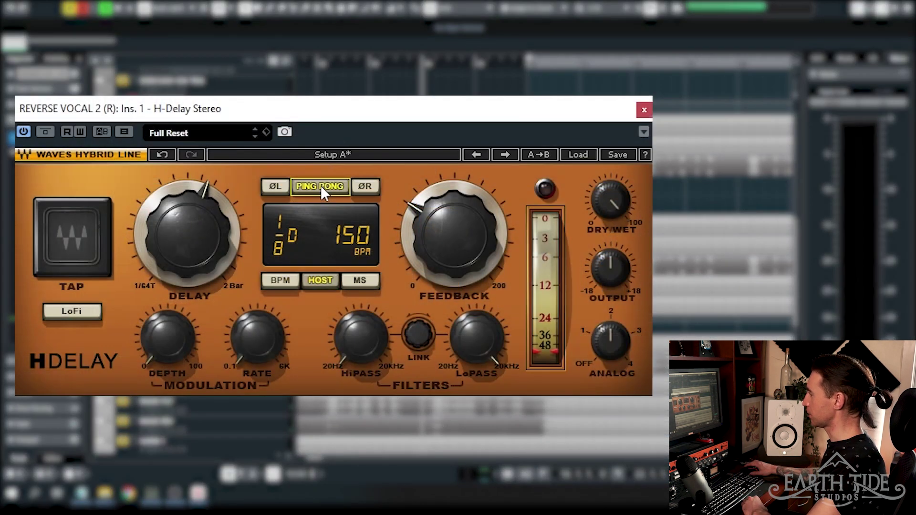
pyautogui.click(635, 212)
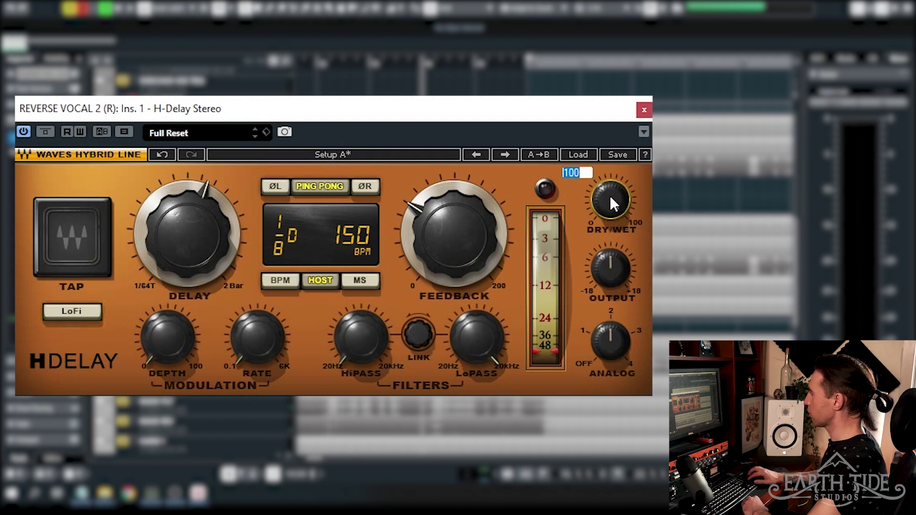
pyautogui.write('35')
pyautogui.press('Return')
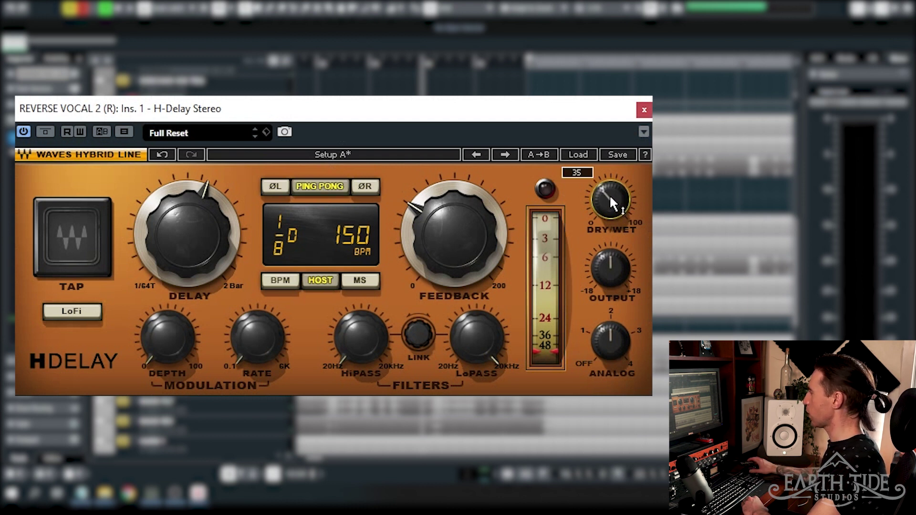
# - Turn H-Delay's analog character off, set a 1/4 delay with less feedback, and lower the low-pass filter to about 1.89 kHz
pyautogui.moveTo(616, 340); pyautogui.dragTo(615, 363)
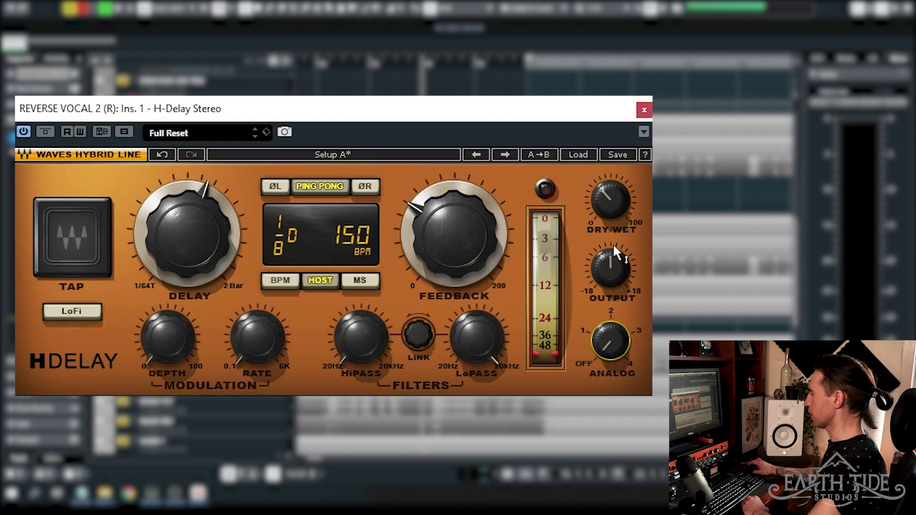
pyautogui.moveTo(193, 248); pyautogui.dragTo(193, 220)
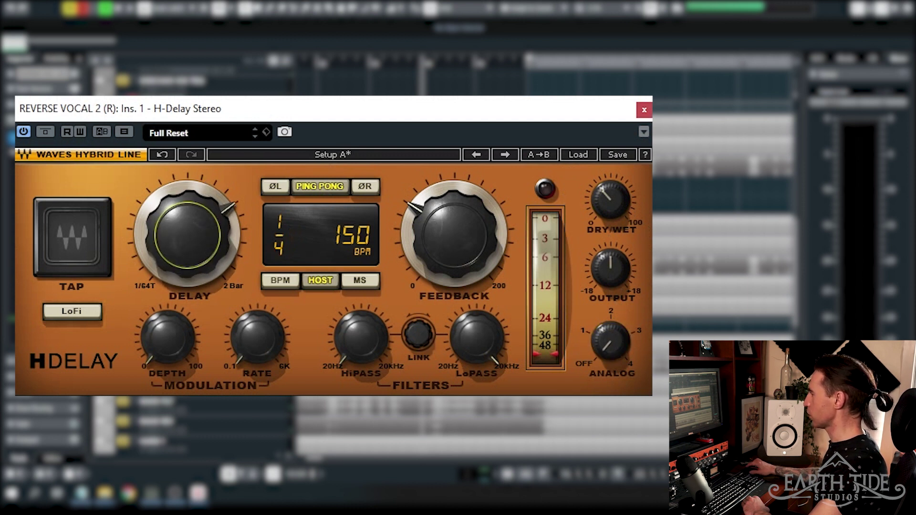
pyautogui.moveTo(466, 219); pyautogui.dragTo(496, 389)
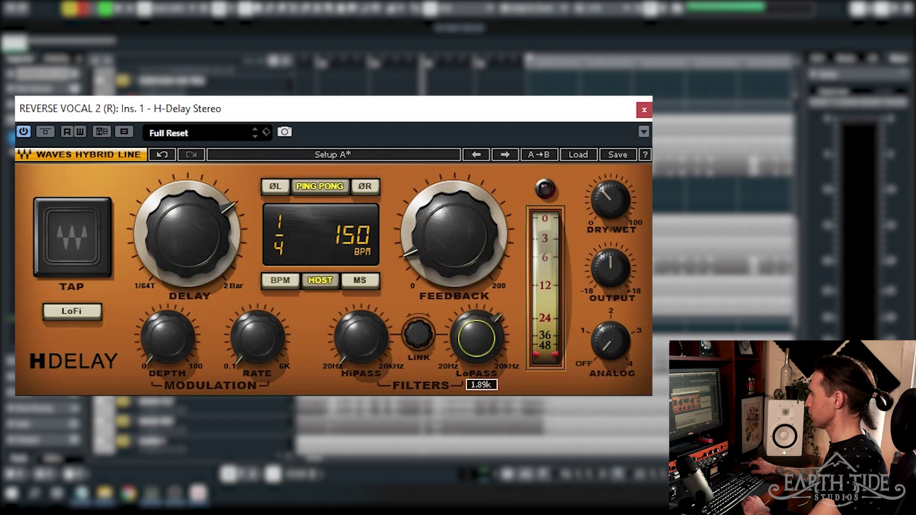
# - Set H-Delay's high-pass filter to 200 Hz and enable LoFi
pyautogui.moveTo(497, 389); pyautogui.dragTo(356, 318)
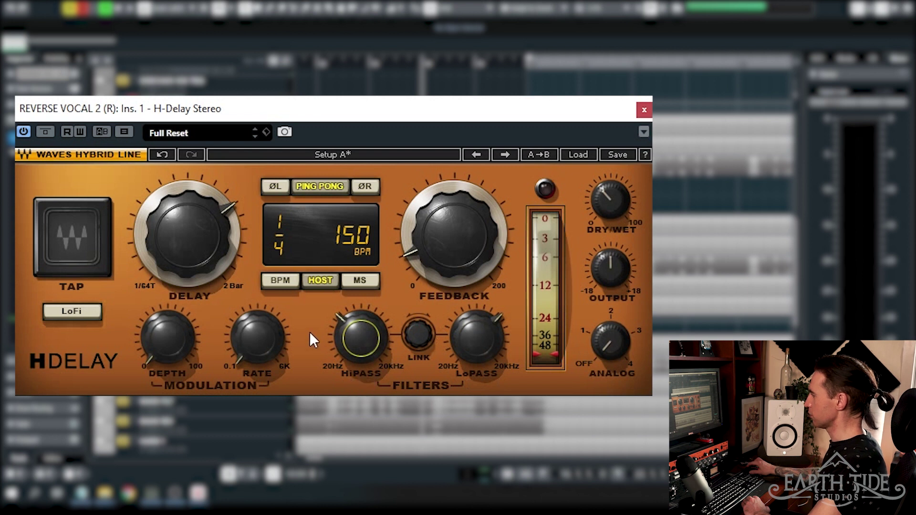
pyautogui.doubleClick(351, 335)
pyautogui.write('200')
pyautogui.press('Return')
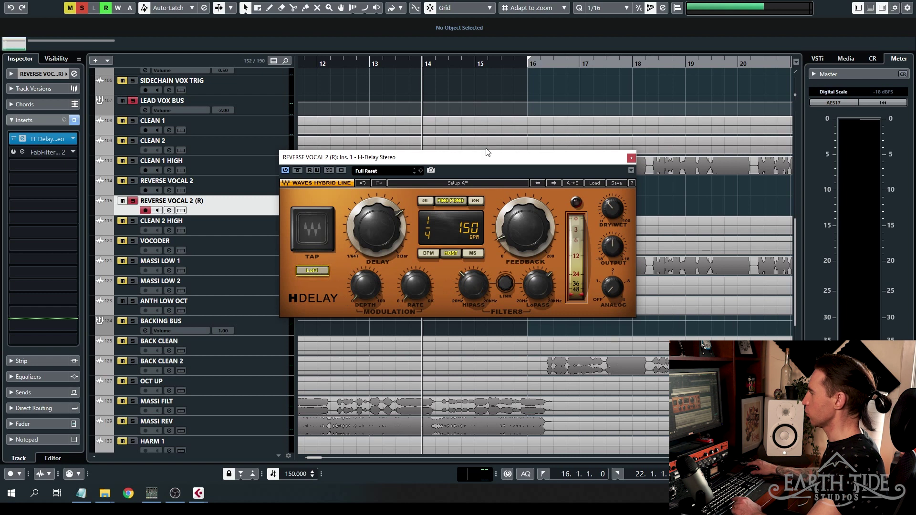
# - Move the H-Delay editor clear of the reversed clip and play the delayed swell from bar 14
pyautogui.moveTo(474, 159); pyautogui.dragTo(486, 229)
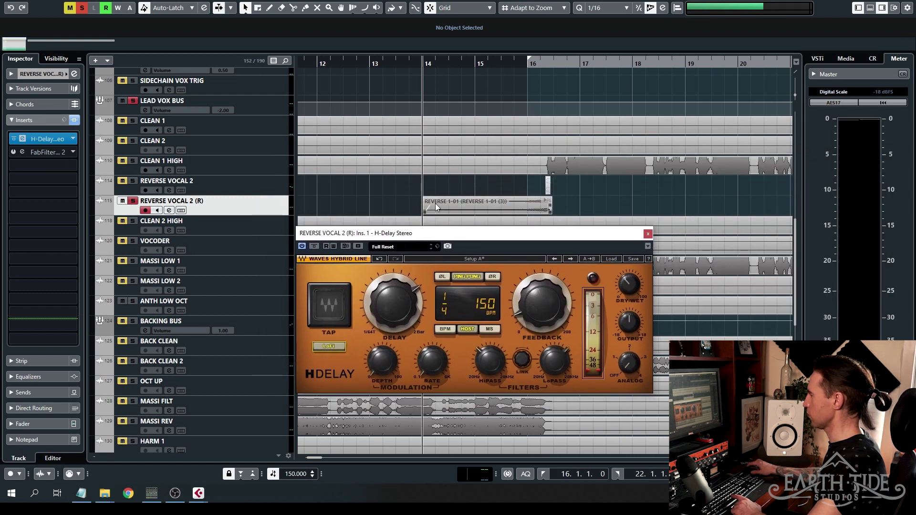
pyautogui.press('space')
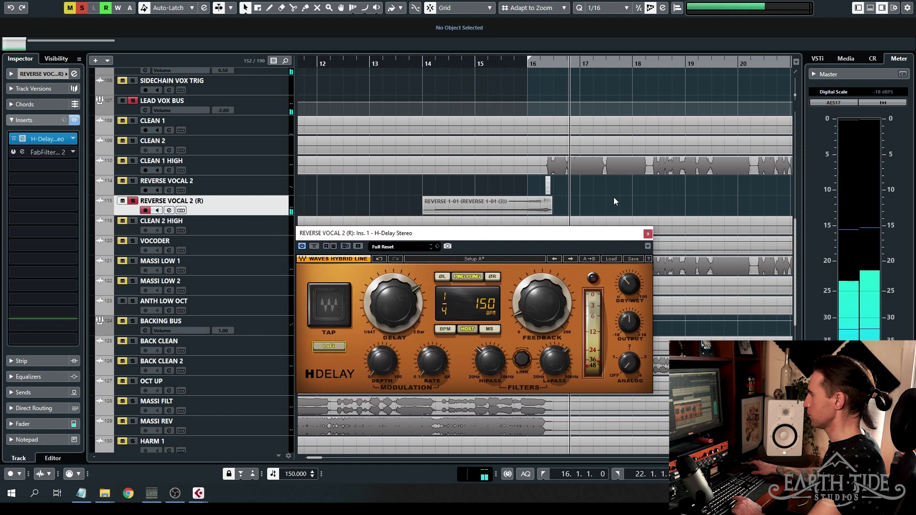
pyautogui.press('space')
pyautogui.moveTo(539, 306)
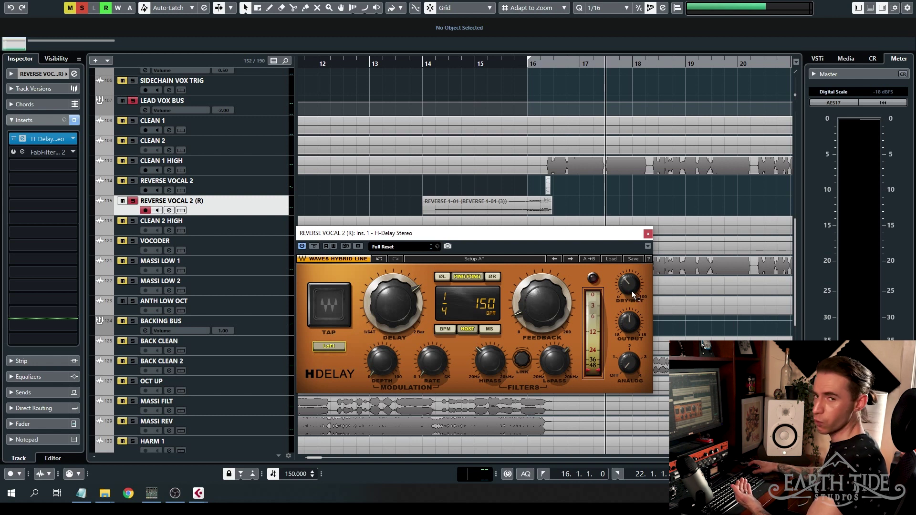
pyautogui.moveTo(635, 323)
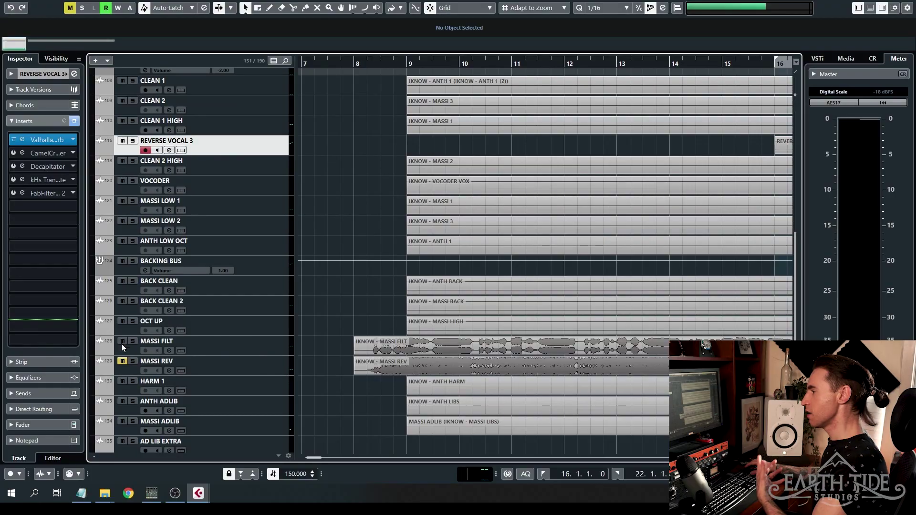
# - Unmute MASSI REV and show its channel settings in the Inspector
pyautogui.click(123, 361)
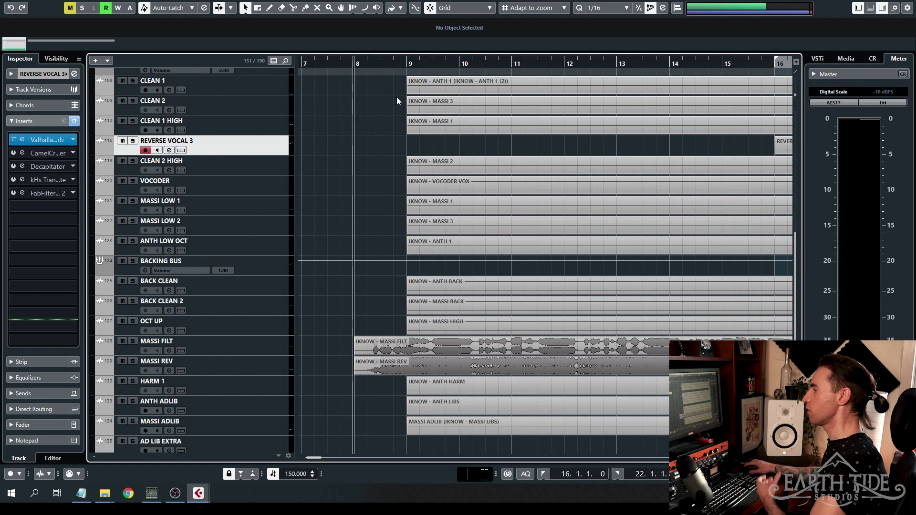
pyautogui.click(243, 351)
pyautogui.click(253, 367)
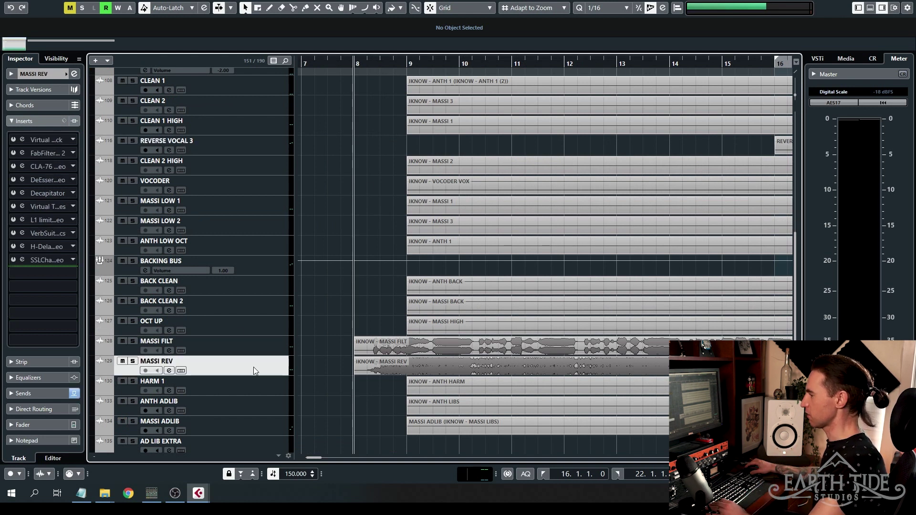
pyautogui.click(35, 77)
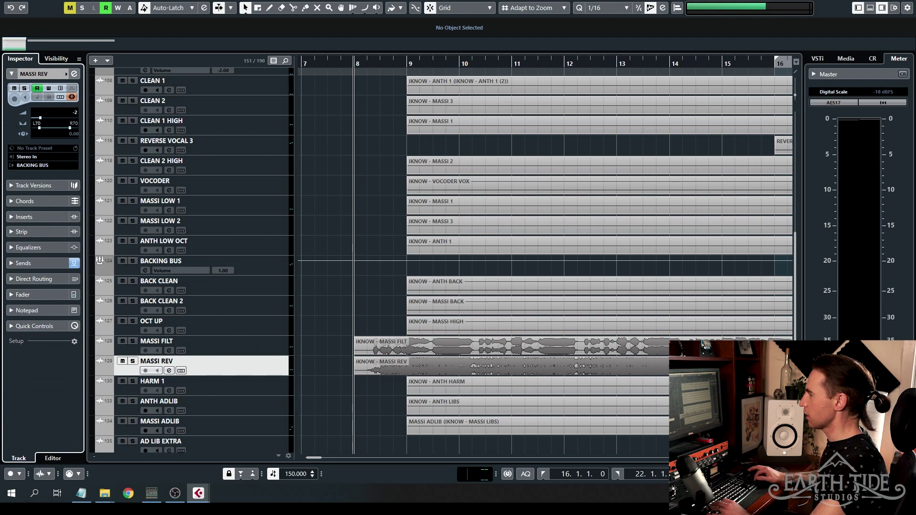
# - Select MASSI FILT and play the full mix from bar 8 into the clean vocal with REVERSE VOCAL 3 muted
pyautogui.press('Up')
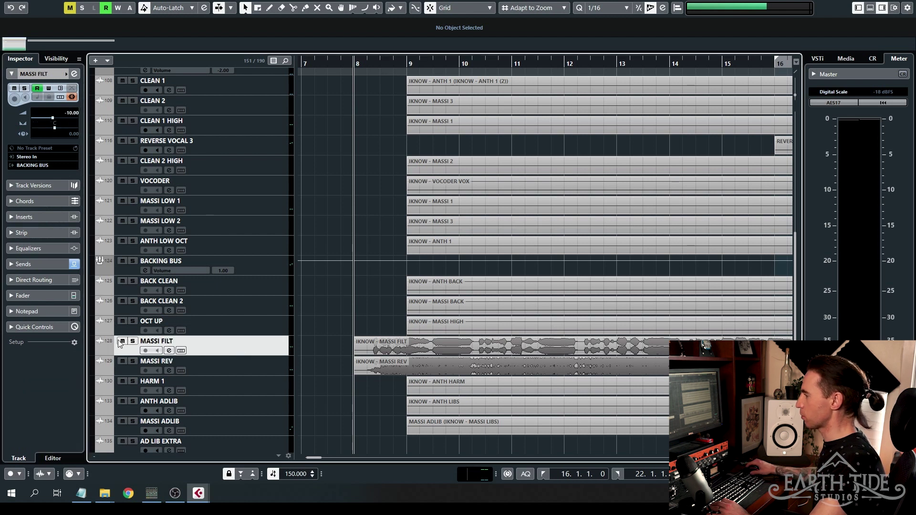
pyautogui.scroll(-3, 356, 145)
pyautogui.press('space')
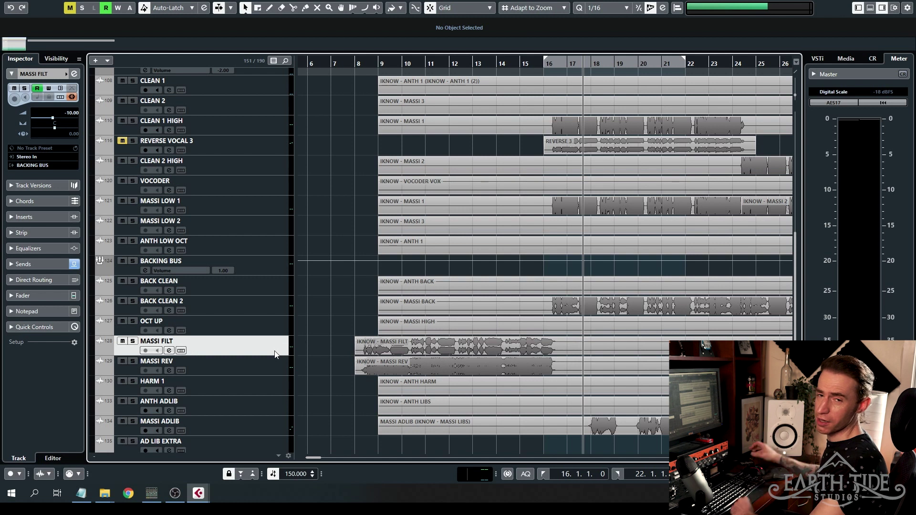
# - Mute the MASSI FILT and MASSI REV tracks, and select and solo REVERSE VOCAL 3
pyautogui.click(122, 341)
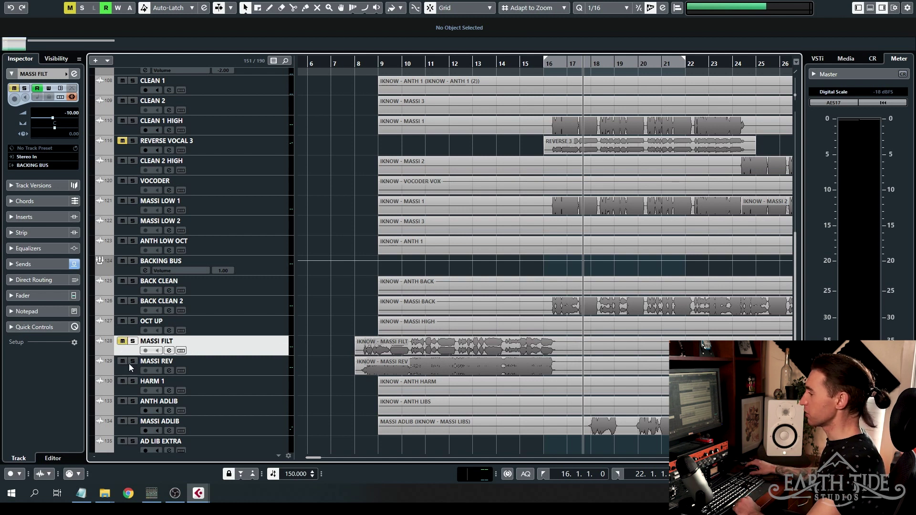
pyautogui.click(122, 362)
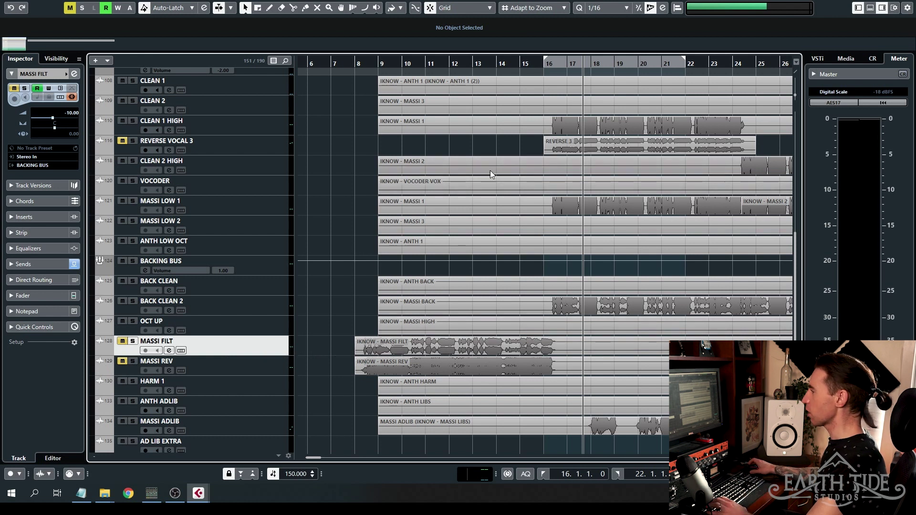
pyautogui.hscroll(4, 491, 171)
pyautogui.scroll(3, 358, 108)
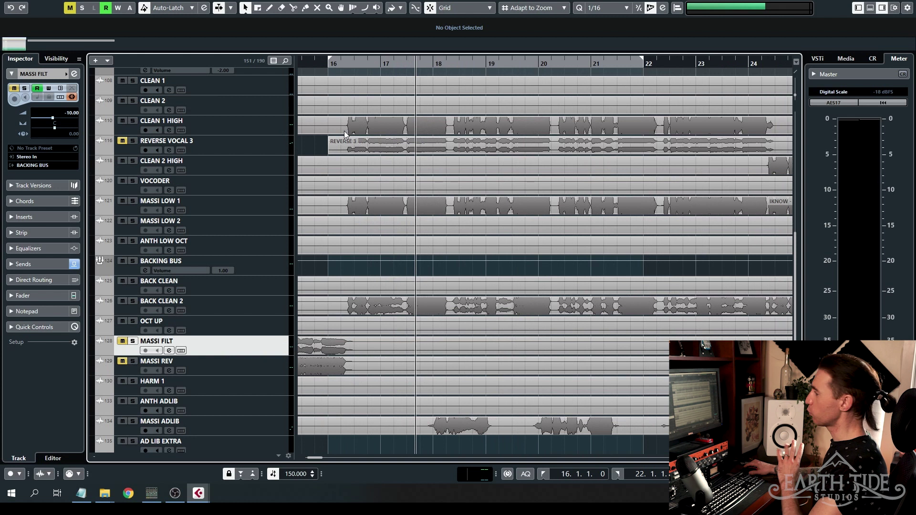
pyautogui.click(132, 141)
pyautogui.click(256, 143)
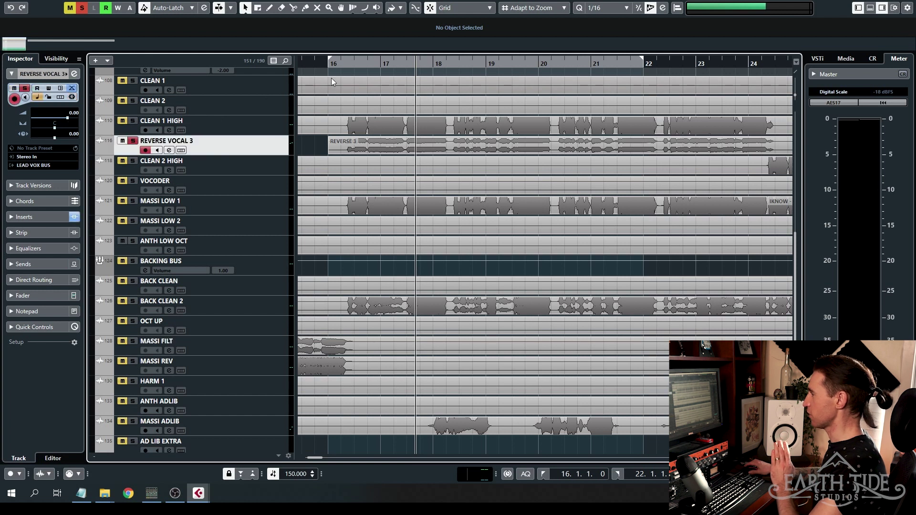
# - Show REVERSE VOCAL 3's insert effects in the Inspector and play the soloed vocal from bar 16
pyautogui.click(331, 63)
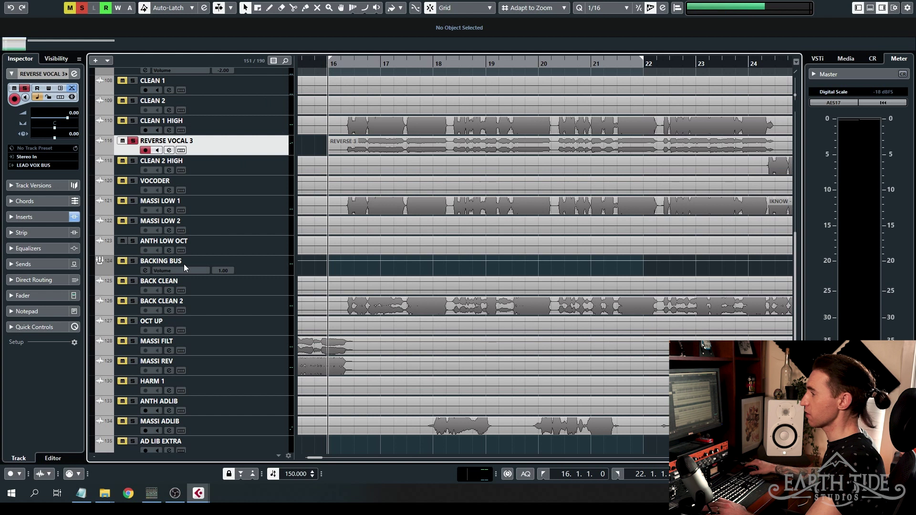
pyautogui.click(24, 217)
pyautogui.press('space')
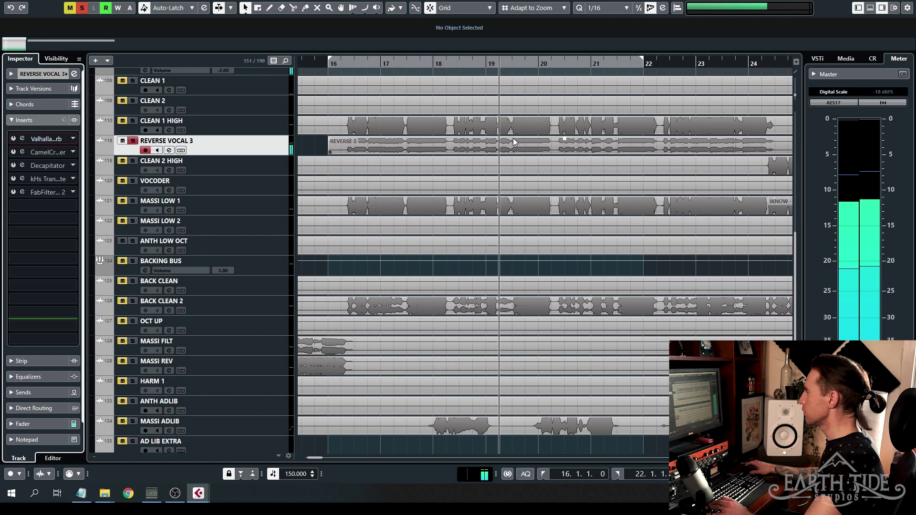
pyautogui.press('space')
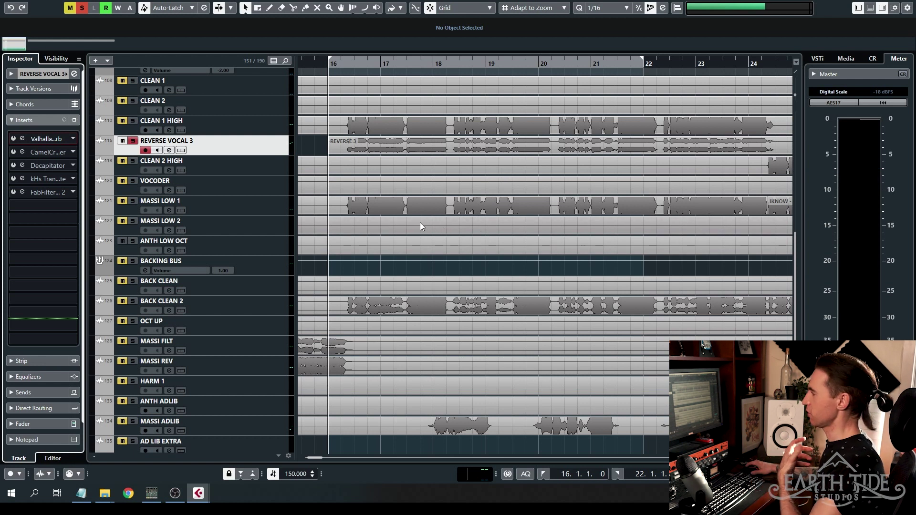
# - Set the locator range to the REVERSE 3 clip, from bar 16 to bar 25, and return to its start
pyautogui.scroll(-5, 429, 129)
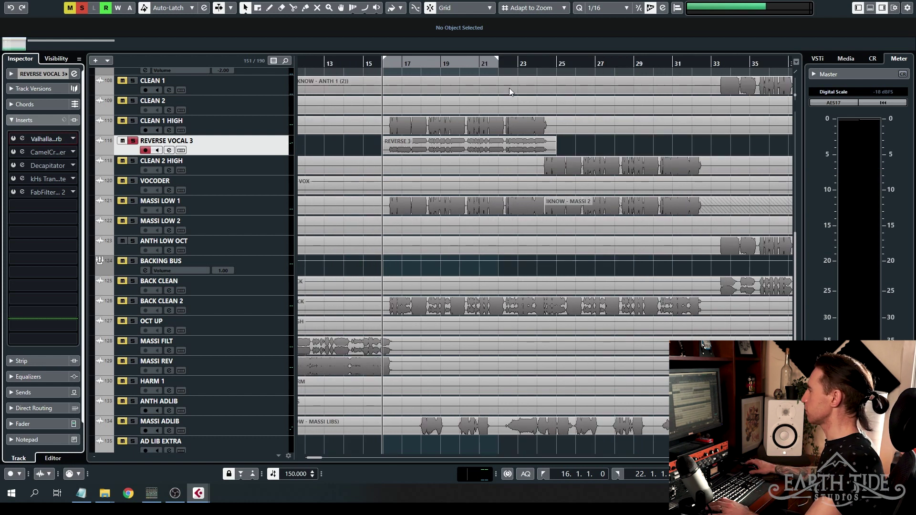
pyautogui.scroll(4, 511, 91)
pyautogui.click(508, 144)
pyautogui.press('p')
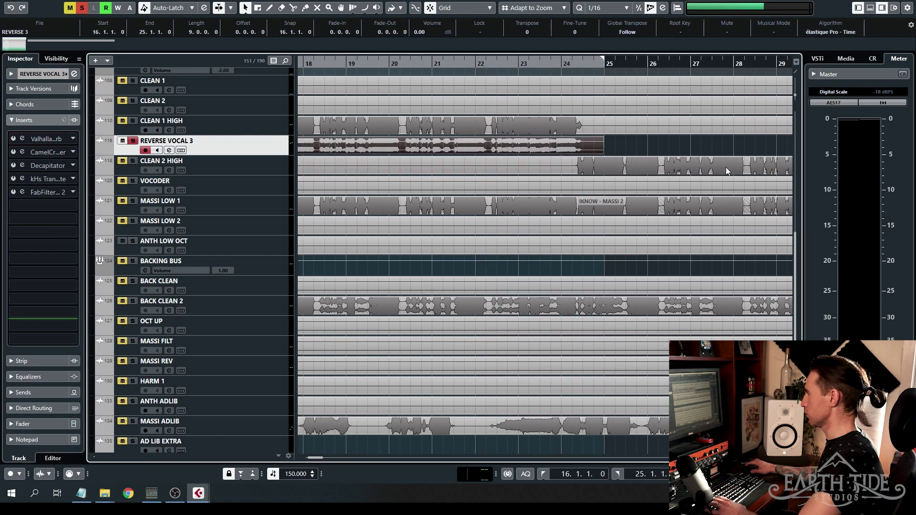
pyautogui.click(703, 150)
pyautogui.press('KP_1')
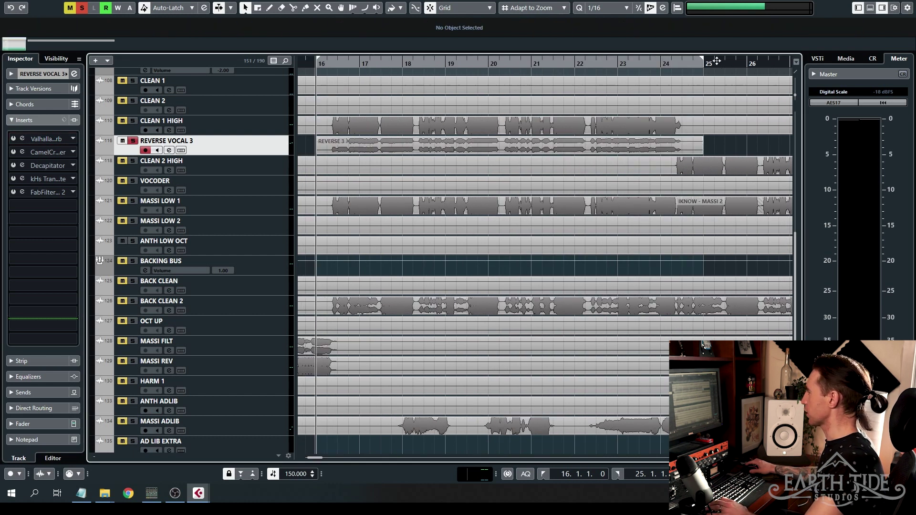
# - Extend the end of the locator range to bar 29, keeping its start at bar 16
pyautogui.hscroll(1, 697, 60)
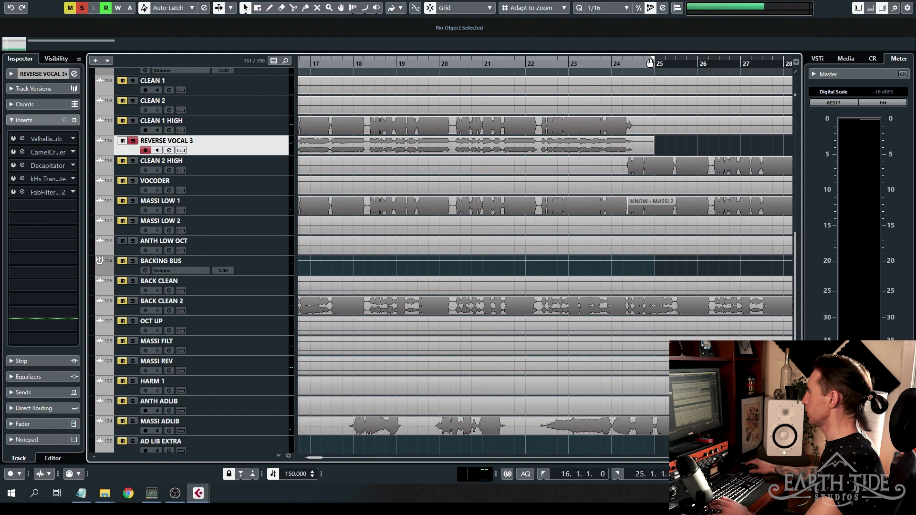
pyautogui.moveTo(677, 61); pyautogui.dragTo(785, 65)
pyautogui.moveTo(683, 57); pyautogui.dragTo(730, 62)
pyautogui.hscroll(-4, 682, 82)
pyautogui.scroll(-2, 394, 68)
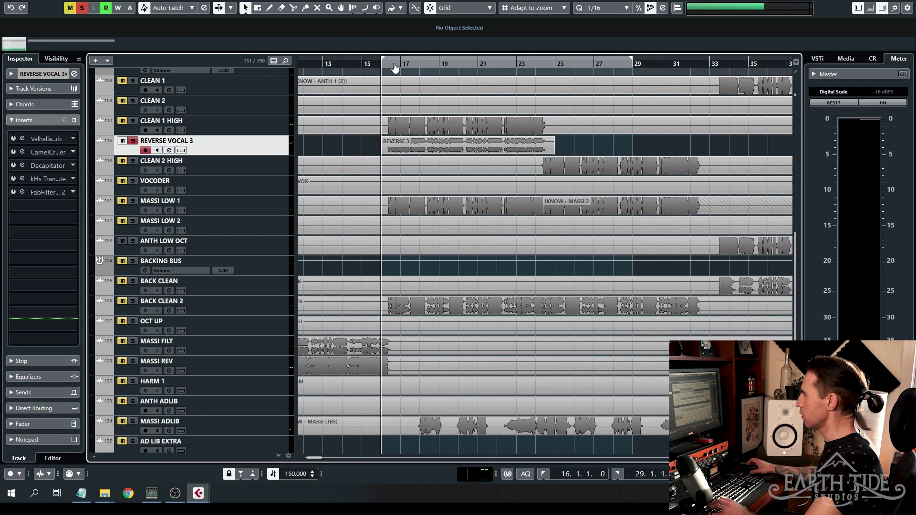
pyautogui.hscroll(-1, 503, 102)
pyautogui.scroll(2, 498, 104)
pyautogui.hscroll(1, 455, 124)
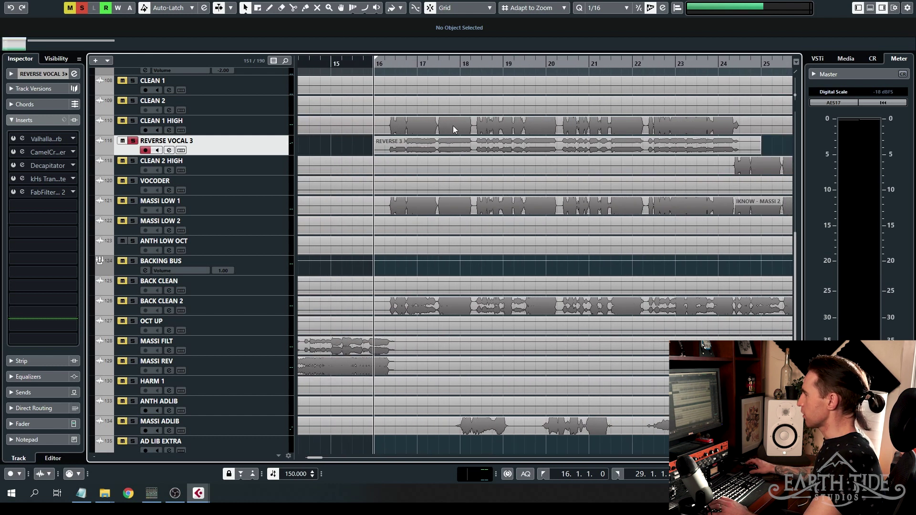
# - Activate REVERSE VOCAL 3's ValhallaVintageVerb insert, open its editor and move it clear of the REVERSE 3 clip
pyautogui.click(14, 139)
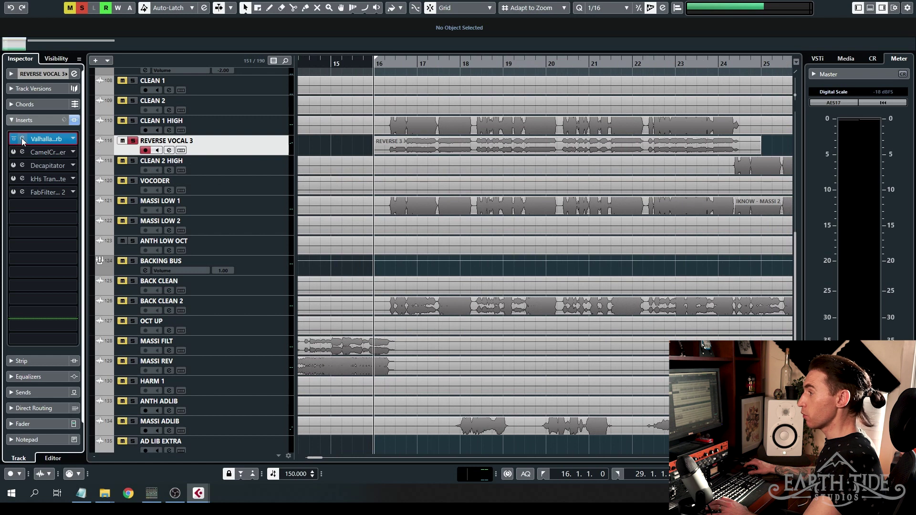
pyautogui.click(22, 139)
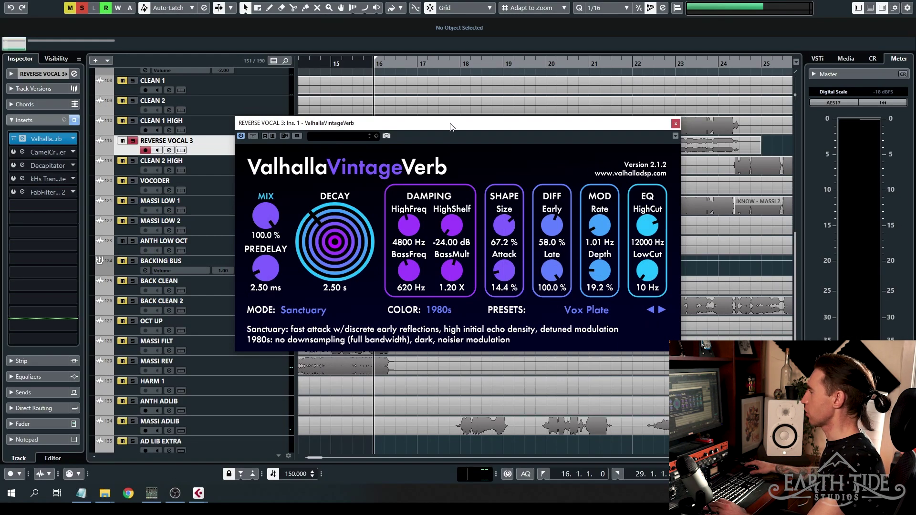
pyautogui.moveTo(452, 126); pyautogui.dragTo(481, 178)
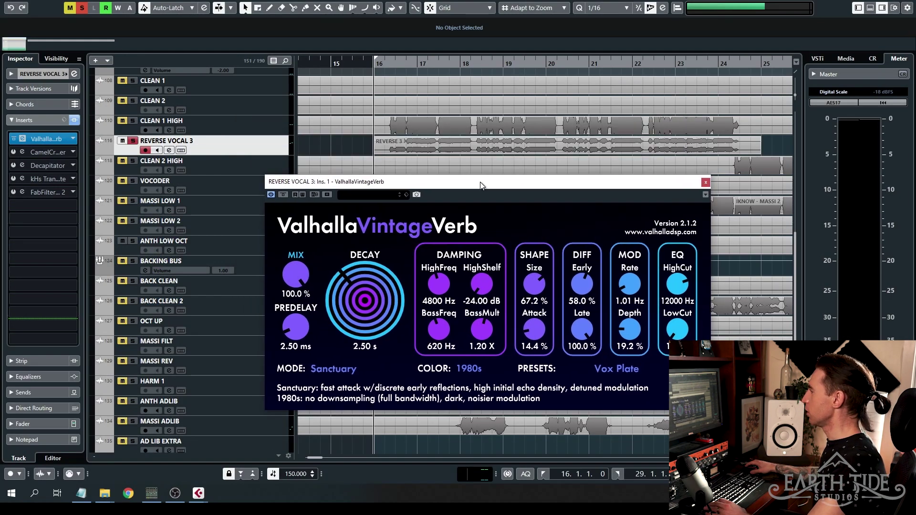
# - Apply the Reverse process to the REVERSE 3 clip
pyautogui.click(463, 142)
pyautogui.rightClick(454, 148)
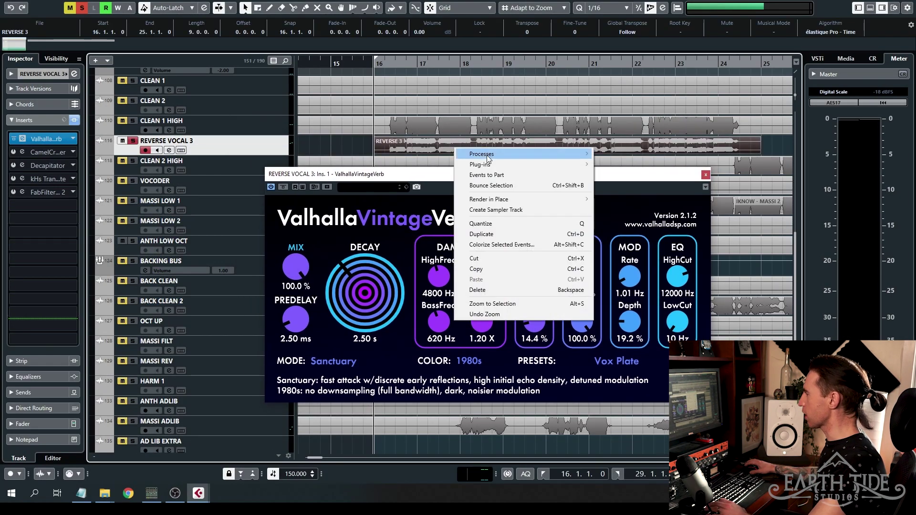
pyautogui.moveTo(477, 152)
pyautogui.click(618, 250)
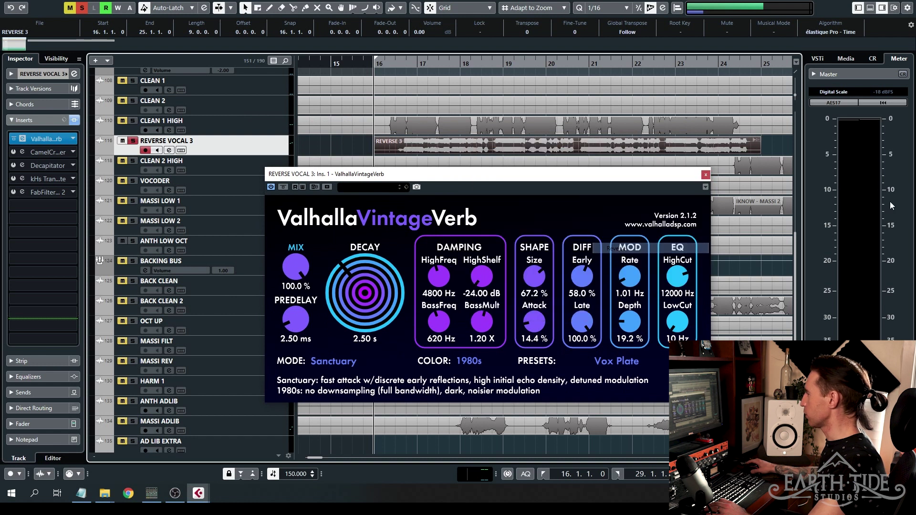
pyautogui.click(352, 152)
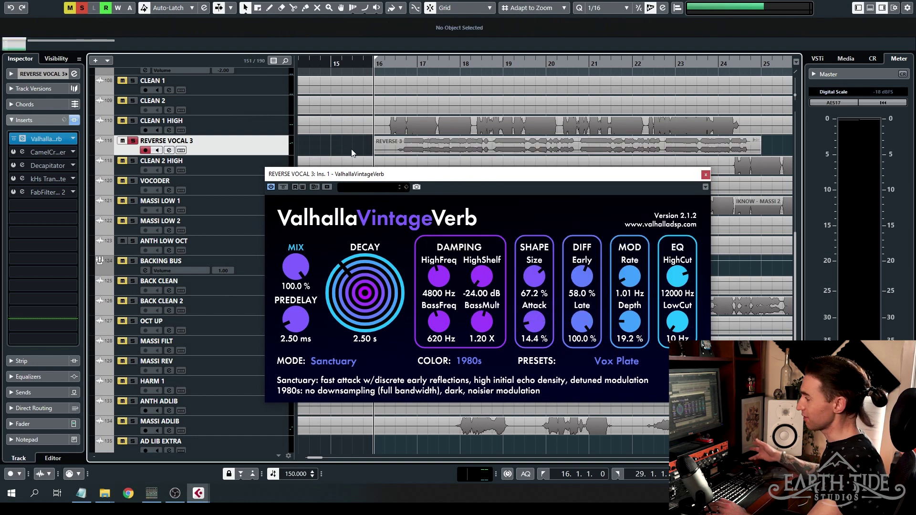
# - Play the reversed clip through the reverb from bar 16 and close the ValhallaVintageVerb editor
pyautogui.press('space')
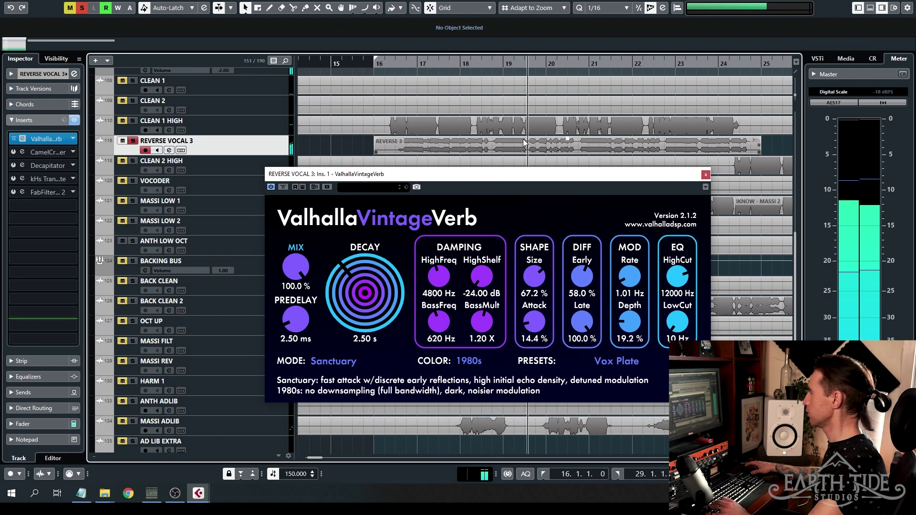
pyautogui.press('space')
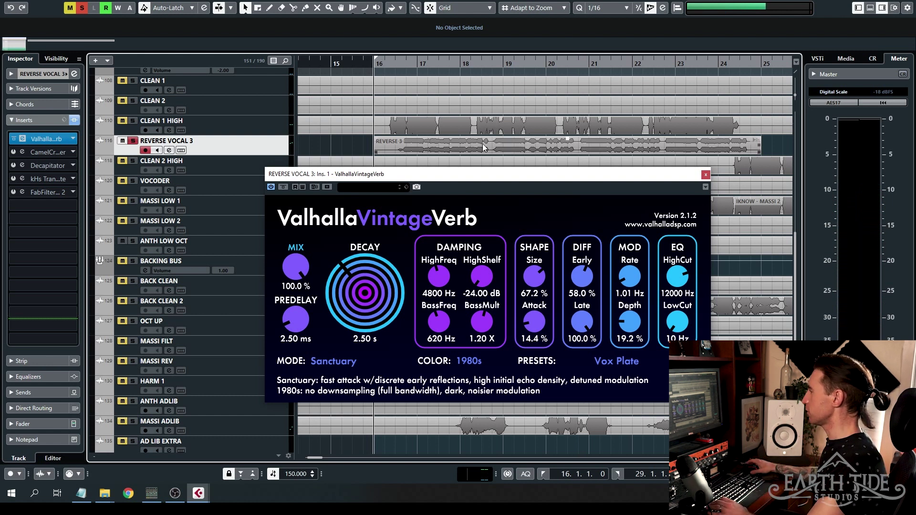
pyautogui.click(706, 174)
pyautogui.press('g')
pyautogui.click(410, 147)
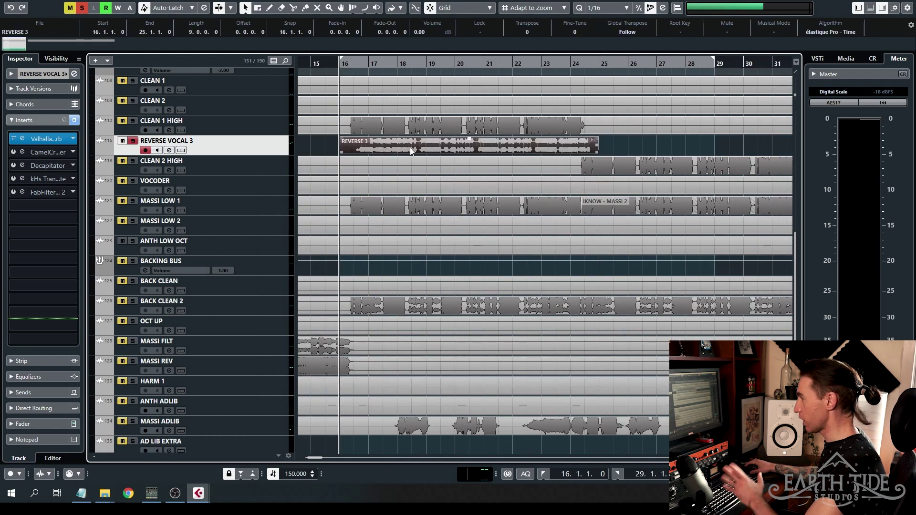
pyautogui.click(650, 136)
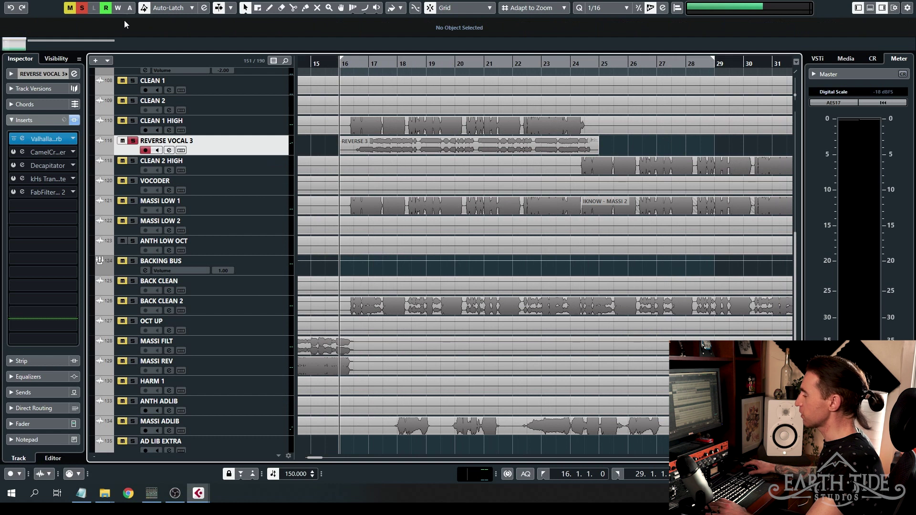
# - Open the Render in Place settings for the REVERSE VOCAL 3 track
pyautogui.click(44, 2)
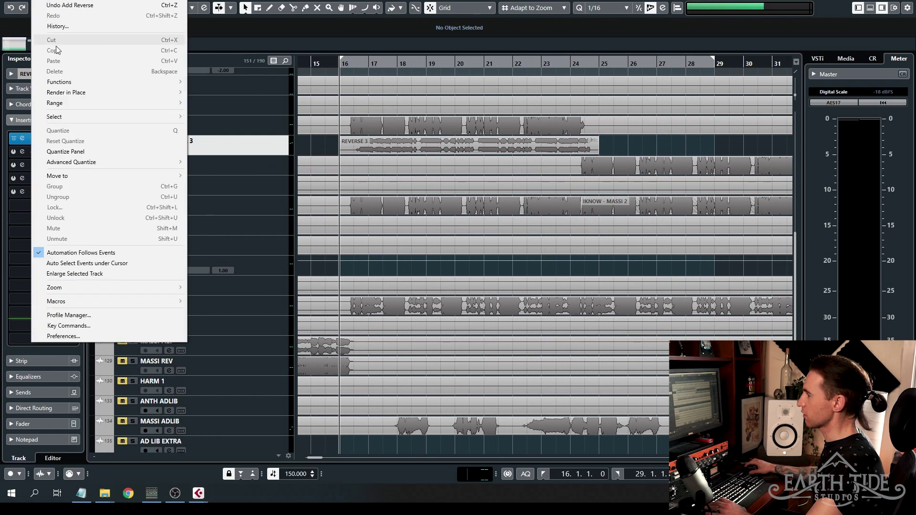
pyautogui.moveTo(66, 94)
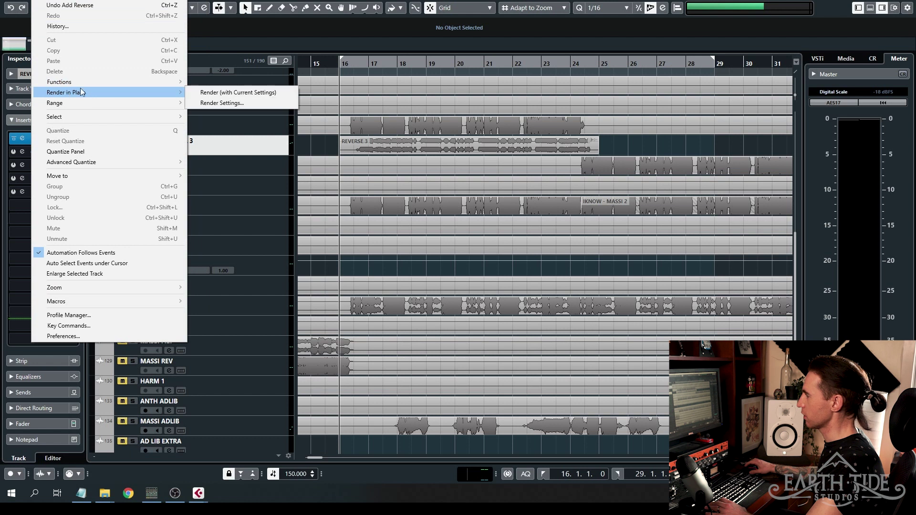
pyautogui.click(213, 104)
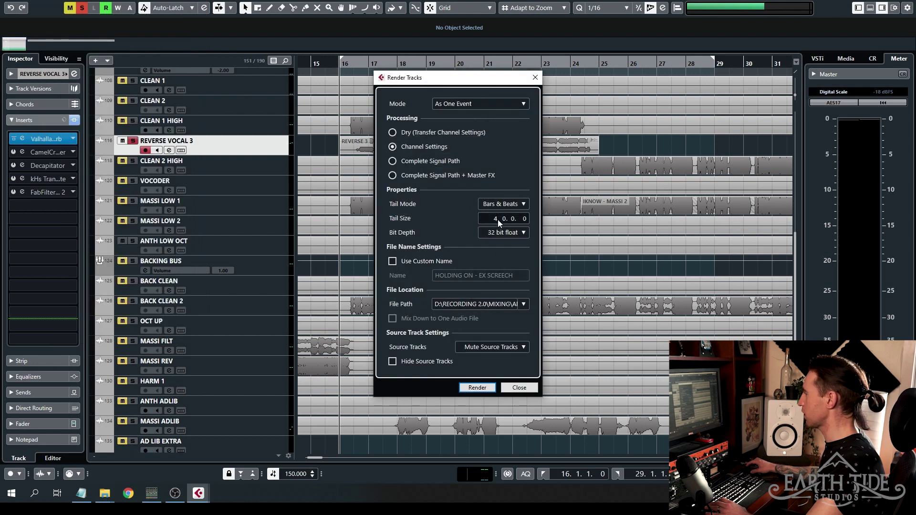
# - Try Seconds as the render tail mode and return it to Bars & Beats
pyautogui.click(505, 203)
pyautogui.click(499, 213)
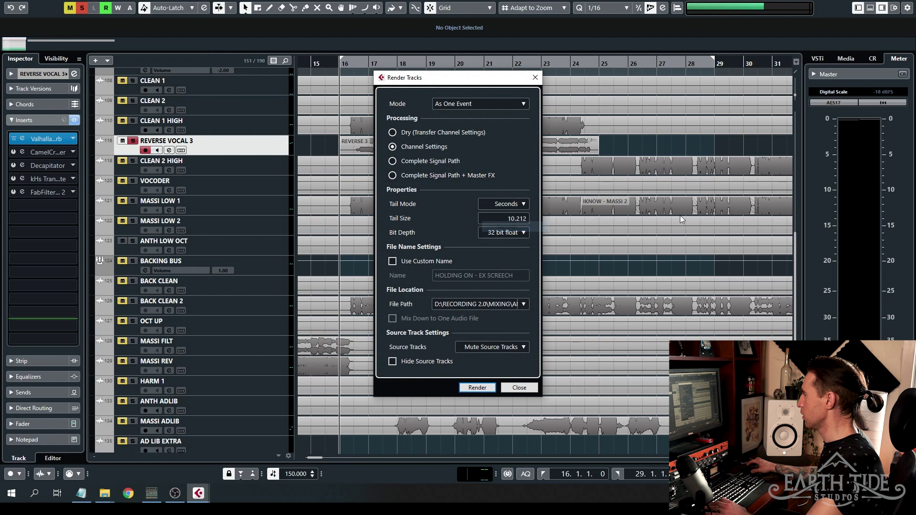
pyautogui.click(517, 205)
pyautogui.click(494, 216)
pyautogui.click(502, 204)
pyautogui.click(506, 237)
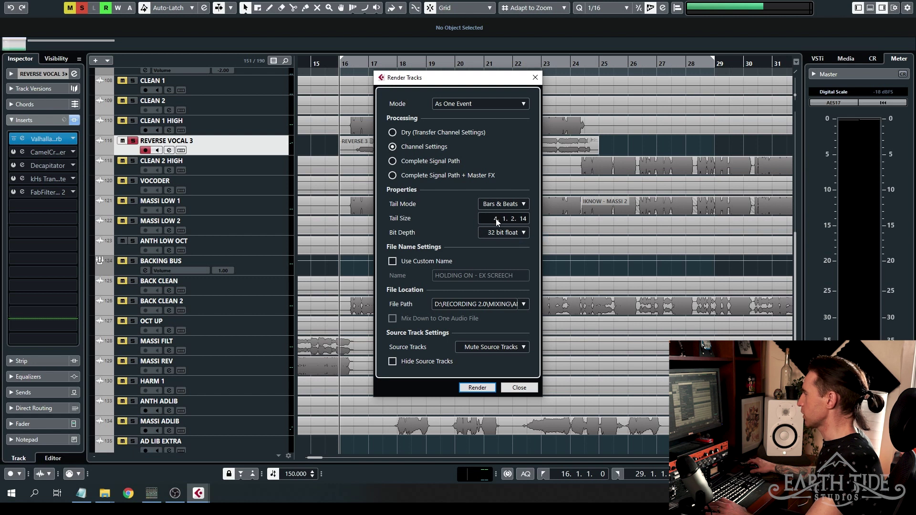
# - Set the tail size to 4.0.0.0 and render REVERSE VOCAL 3 as one event with its channel settings
pyautogui.write('0')
pyautogui.click(512, 220)
pyautogui.write('0')
pyautogui.click(525, 218)
pyautogui.write('0')
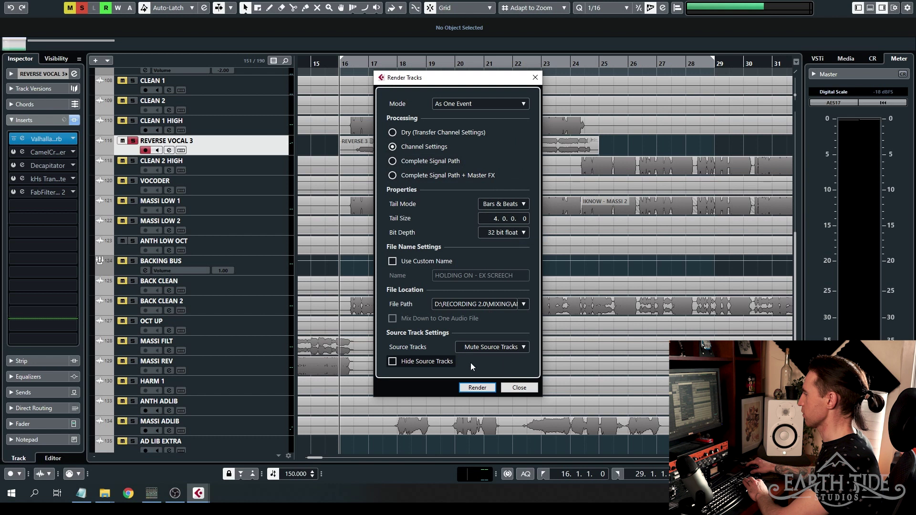
pyautogui.click(477, 387)
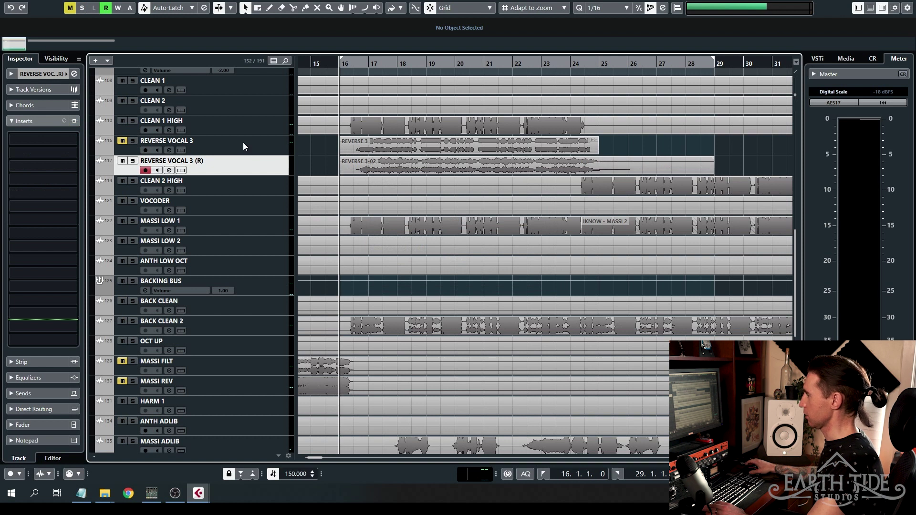
# - Mute the original clip, swap it with the rendered clip between the two tracks, and hide the REVERSE VOCAL 3 (R) track
pyautogui.click(360, 147)
pyautogui.moveTo(430, 161); pyautogui.dragTo(511, 145)
pyautogui.click(253, 165)
pyautogui.rightClick(253, 165)
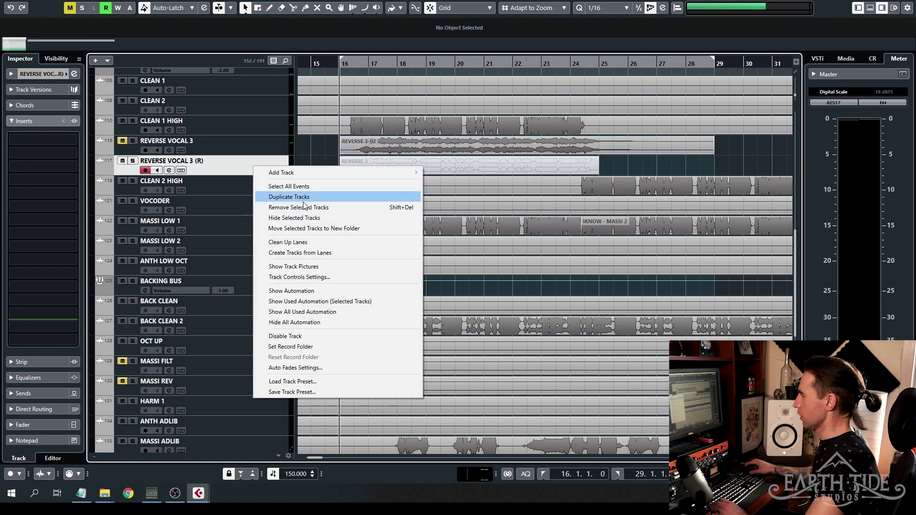
pyautogui.click(305, 218)
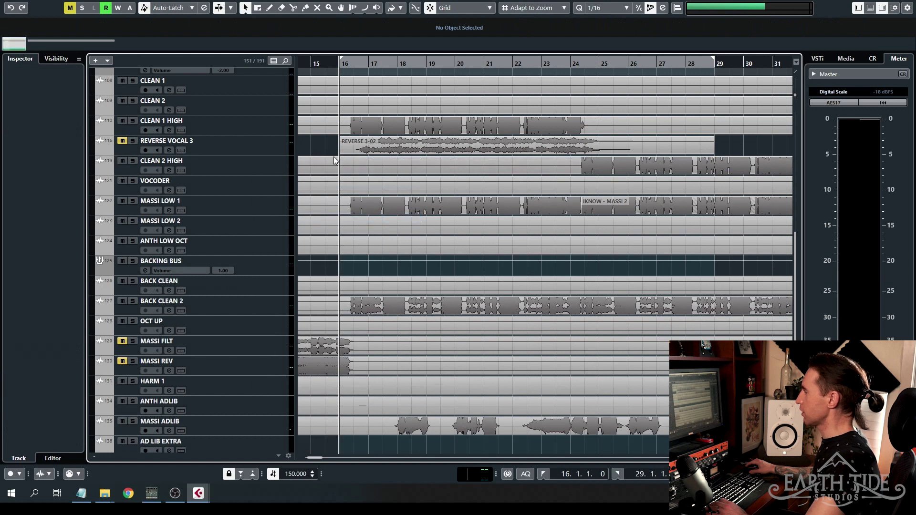
# - Switch off REVERSE VOCAL 3's ValhallaVintageVerb insert and play the rendered REVERSE 3-02 clip soloed from bar 16
pyautogui.click(235, 146)
pyautogui.click(399, 147)
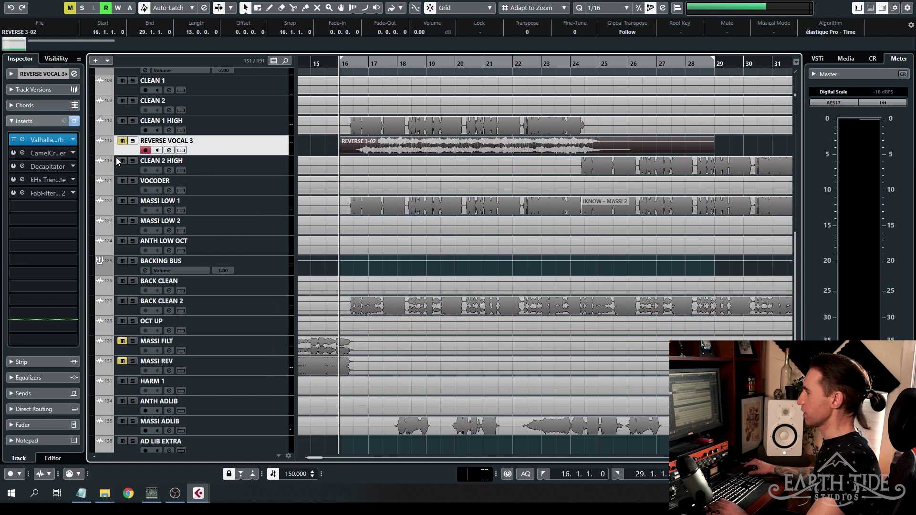
pyautogui.click(133, 141)
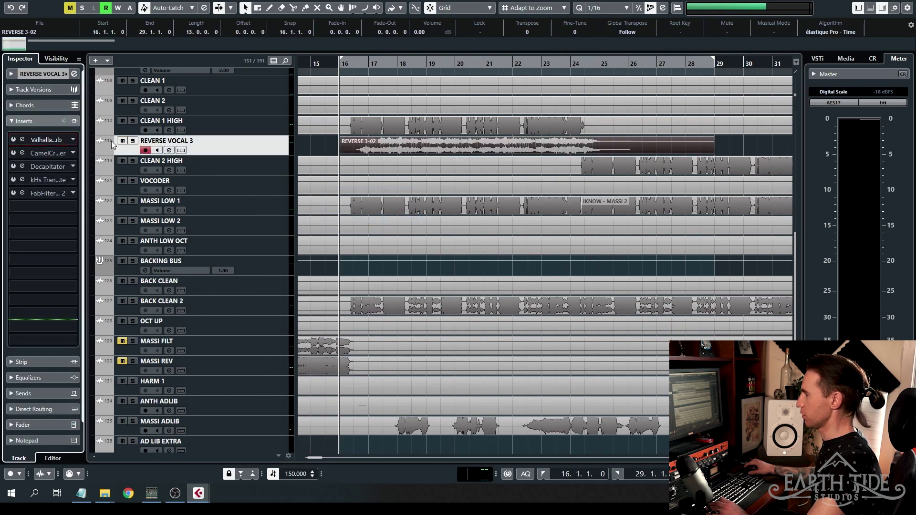
pyautogui.press('space')
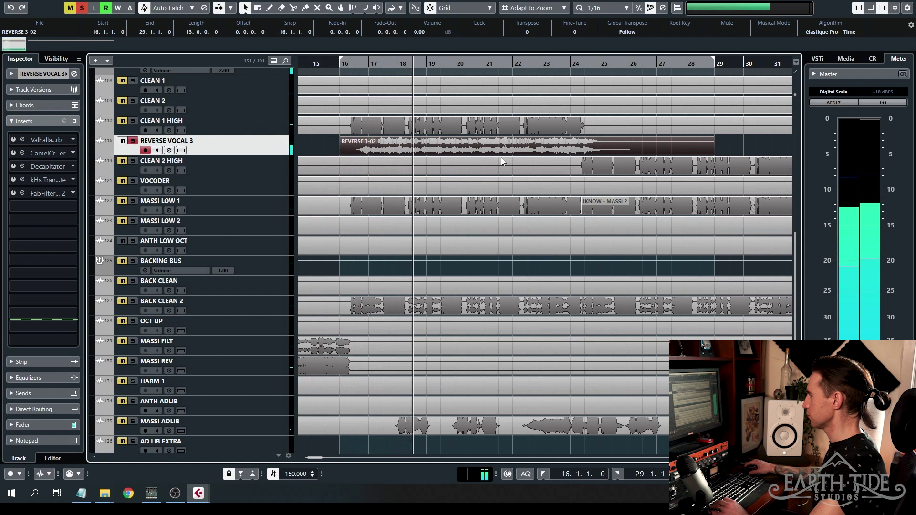
# - Stop playback and reverse the rendered REVERSE 3-02 clip on the REVERSE VOCAL 3 track
pyautogui.press('space')
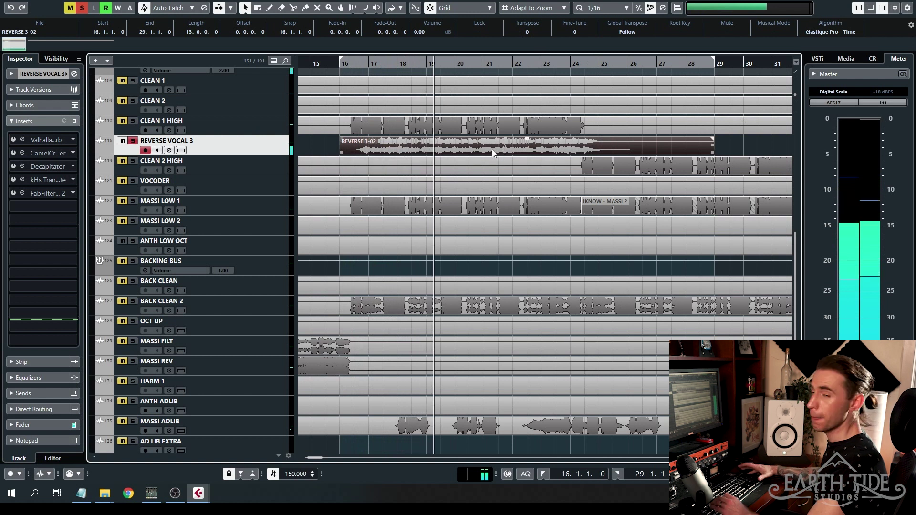
pyautogui.press('KP_1')
pyautogui.rightClick(483, 147)
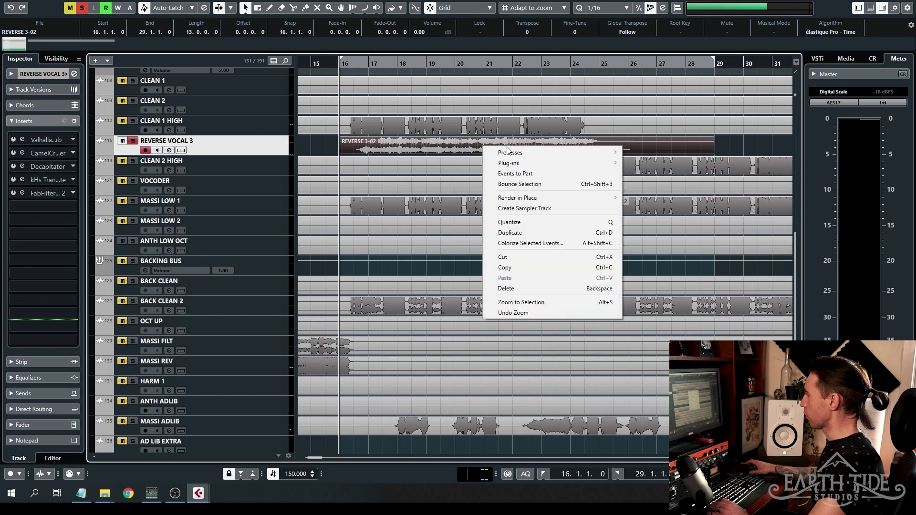
pyautogui.moveTo(527, 153)
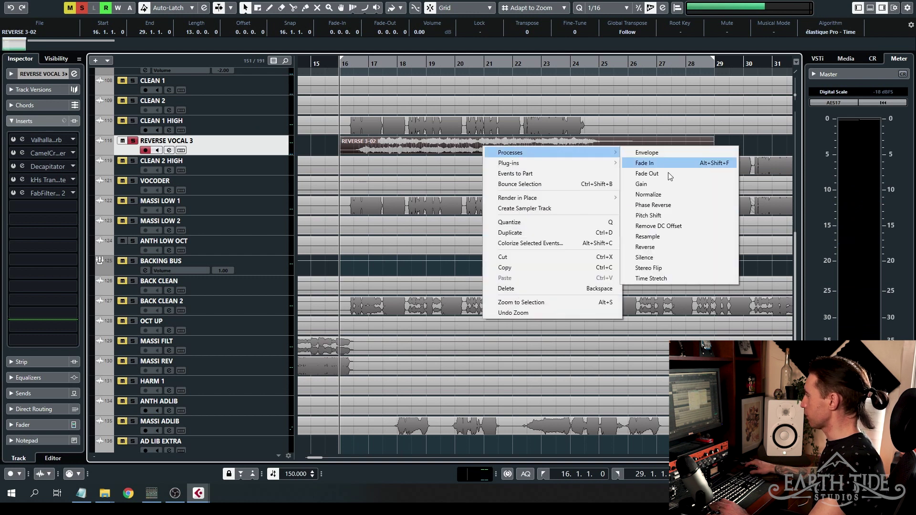
pyautogui.click(672, 248)
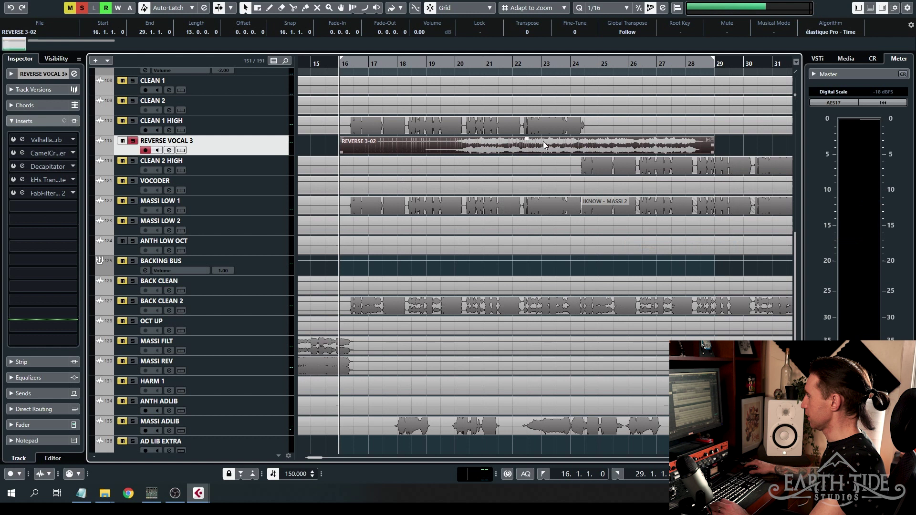
pyautogui.hscroll(-4, 482, 142)
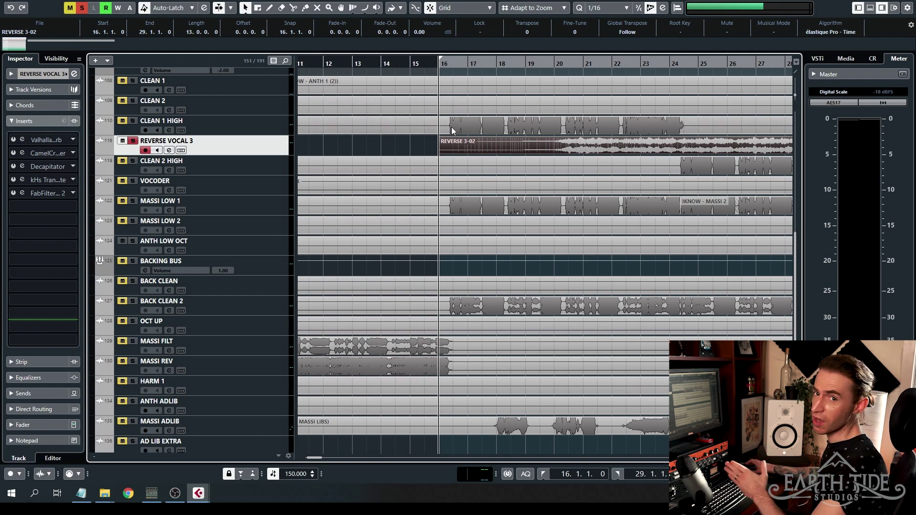
pyautogui.moveTo(595, 146); pyautogui.dragTo(484, 147)
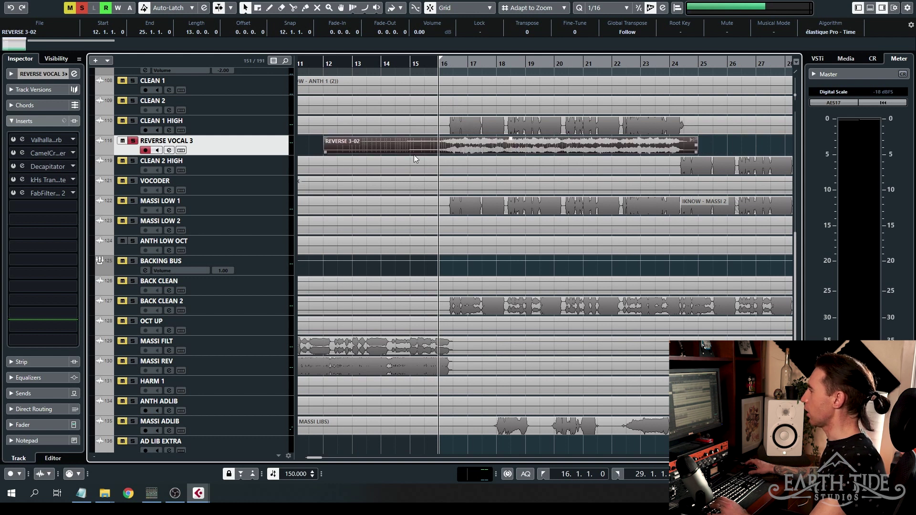
pyautogui.hotkey('ctrl', 'z')
# - Move the reversed REVERSE 3-02 clip to start at bar 12 and play it soloed together with CLEAN 1 HIGH from bar 16
pyautogui.press('g')
pyautogui.press('g')
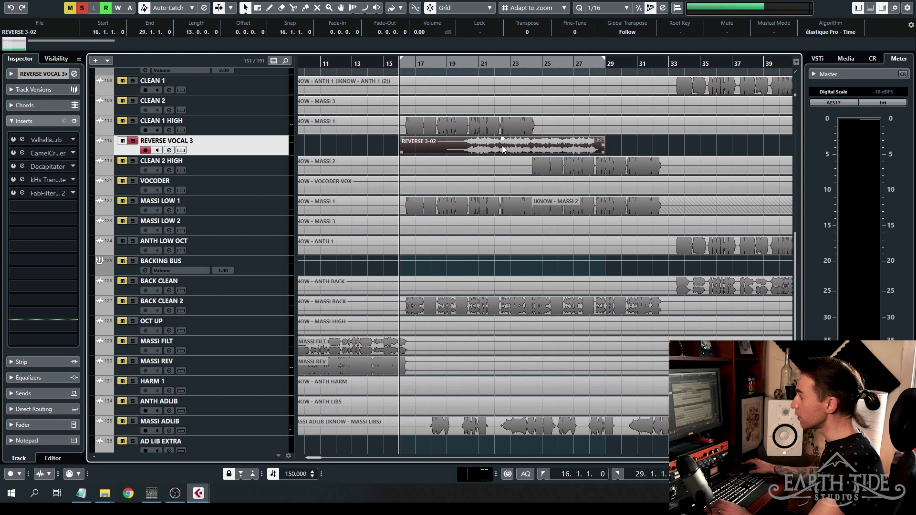
pyautogui.press('h')
pyautogui.press('h')
pyautogui.press('h')
pyautogui.press('h')
pyautogui.moveTo(563, 143); pyautogui.dragTo(388, 145)
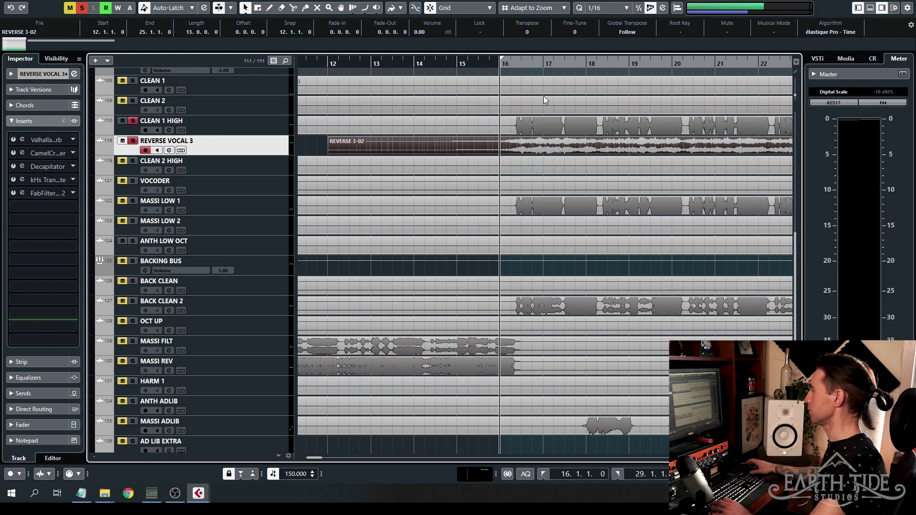
pyautogui.press('space')
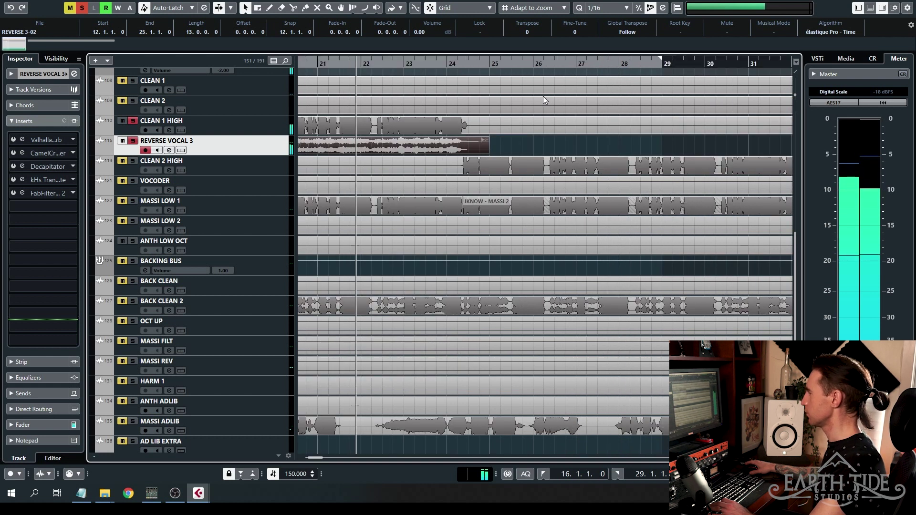
pyautogui.press('space')
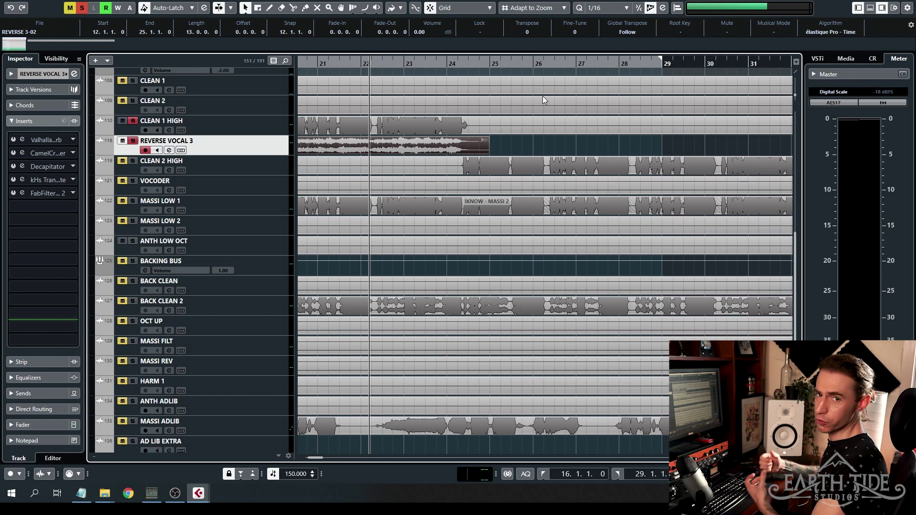
# - Switch REVERSE VOCAL 3's ValhallaVintageVerb insert back on and set its mix to 15%
pyautogui.hscroll(-2, 484, 147)
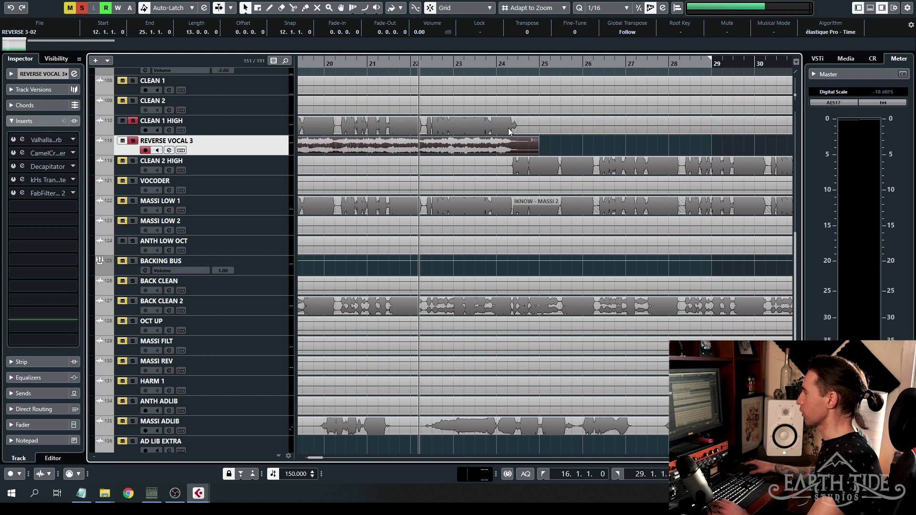
pyautogui.hscroll(-10, 508, 128)
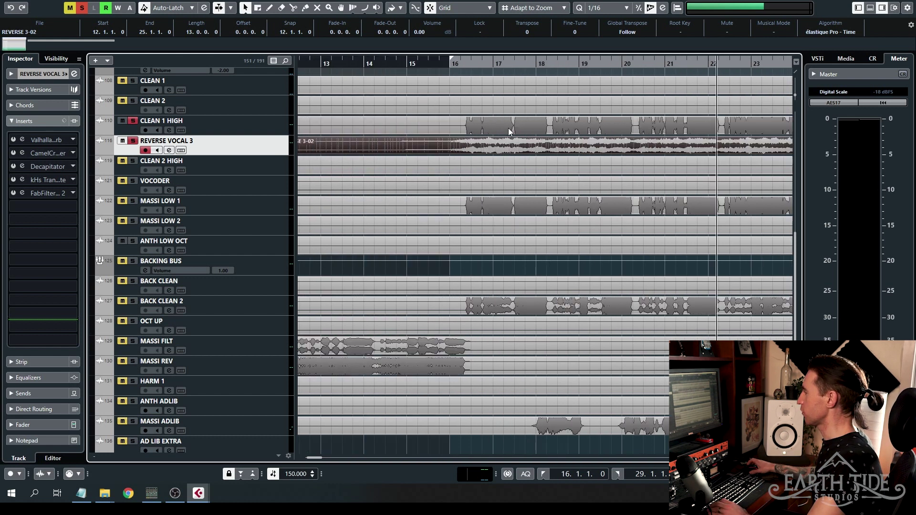
pyautogui.doubleClick(22, 141)
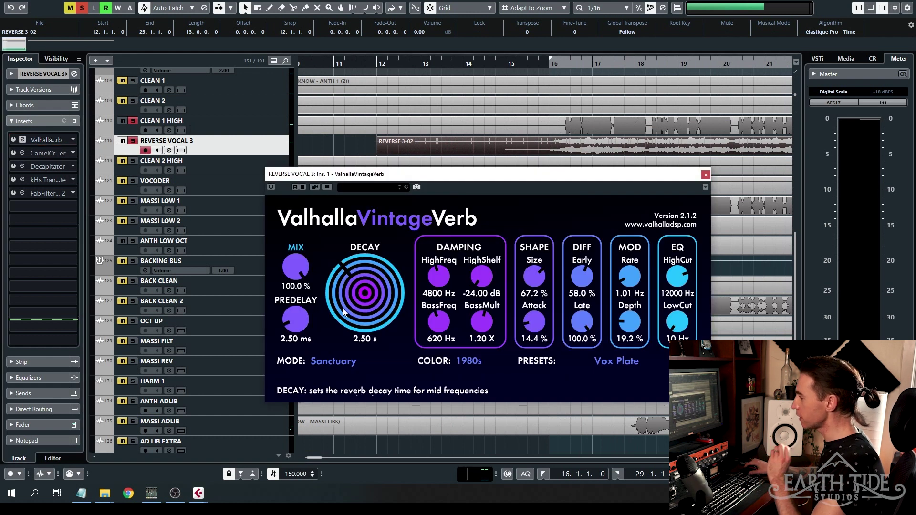
pyautogui.moveTo(299, 268); pyautogui.dragTo(309, 297)
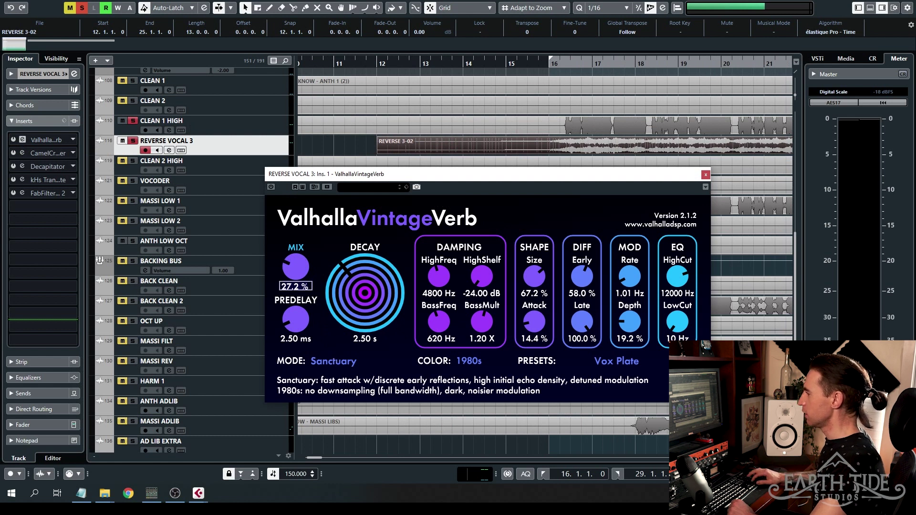
pyautogui.write('15')
pyautogui.press('Return')
pyautogui.click(705, 175)
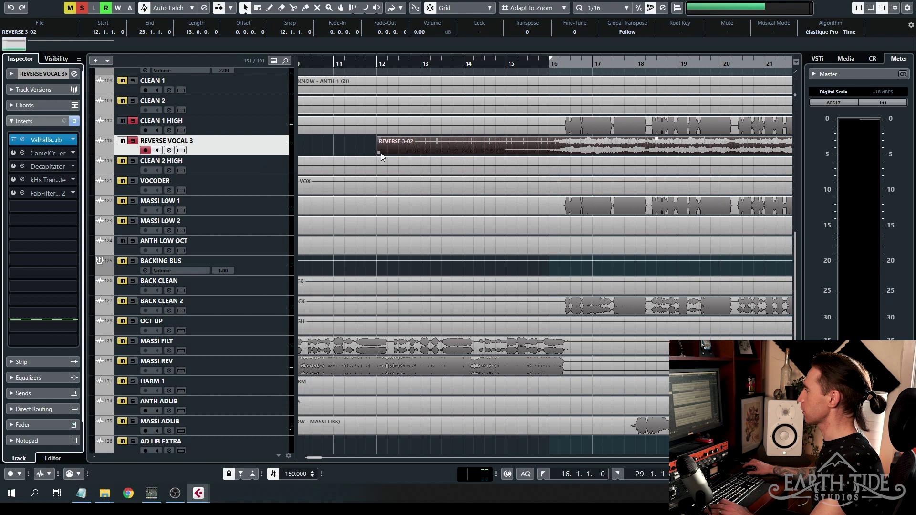
# - Trim the start of the REVERSE 3-02 clip to bar 16 and add a fade-in of about 0.0.1.114
pyautogui.moveTo(381, 153); pyautogui.dragTo(554, 151)
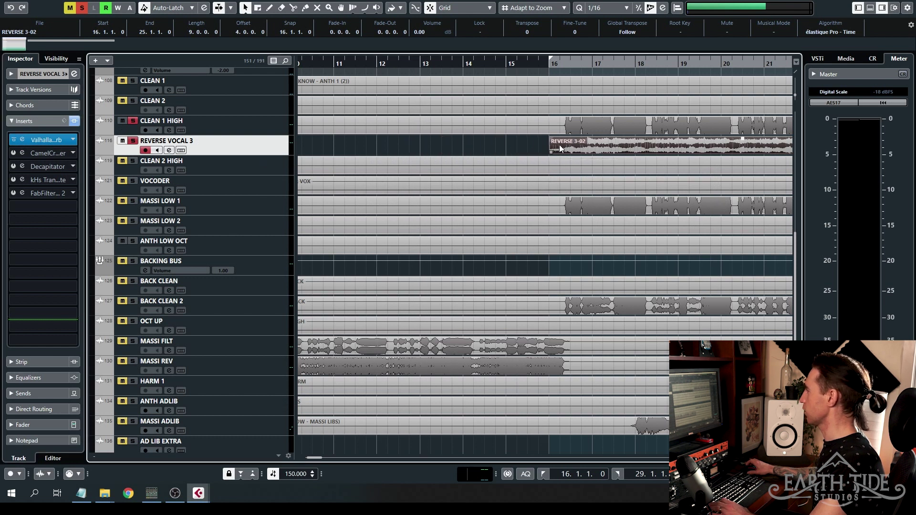
pyautogui.press('h')
pyautogui.press('h')
pyautogui.press('h')
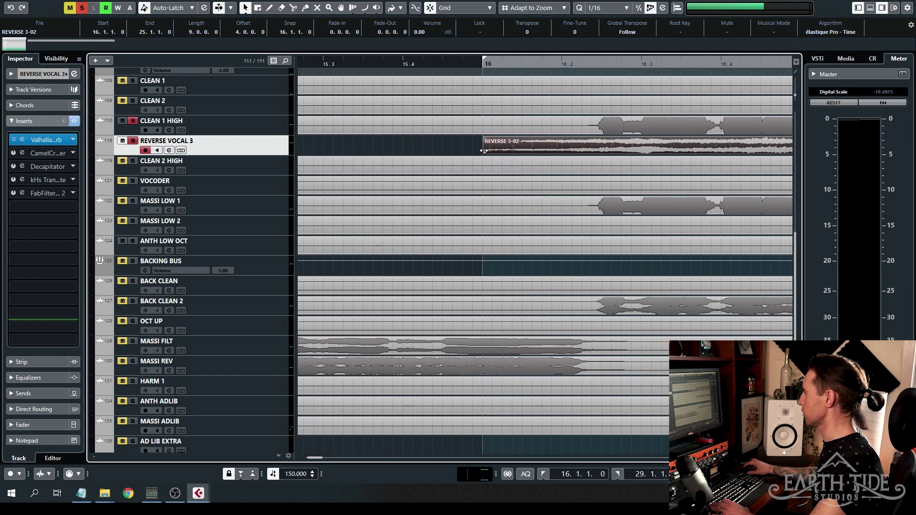
pyautogui.moveTo(486, 139); pyautogui.dragTo(604, 143)
pyautogui.scroll(-4, 604, 144)
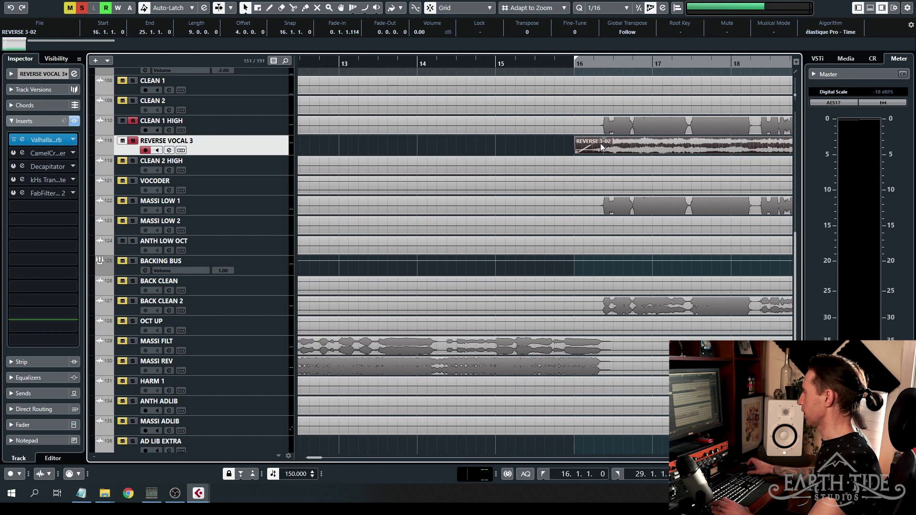
# - Trim the end of the REVERSE 3-02 clip to about 24.2.2.100 and add a fade-out of about 0.0.2.116
pyautogui.hscroll(10, 600, 144)
pyautogui.hscroll(-2, 543, 144)
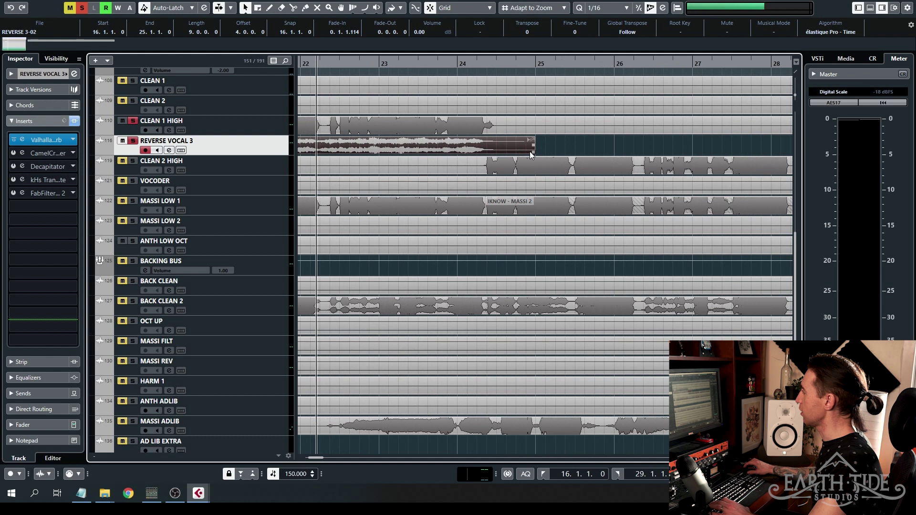
pyautogui.moveTo(533, 151); pyautogui.dragTo(491, 151)
pyautogui.scroll(3, 492, 143)
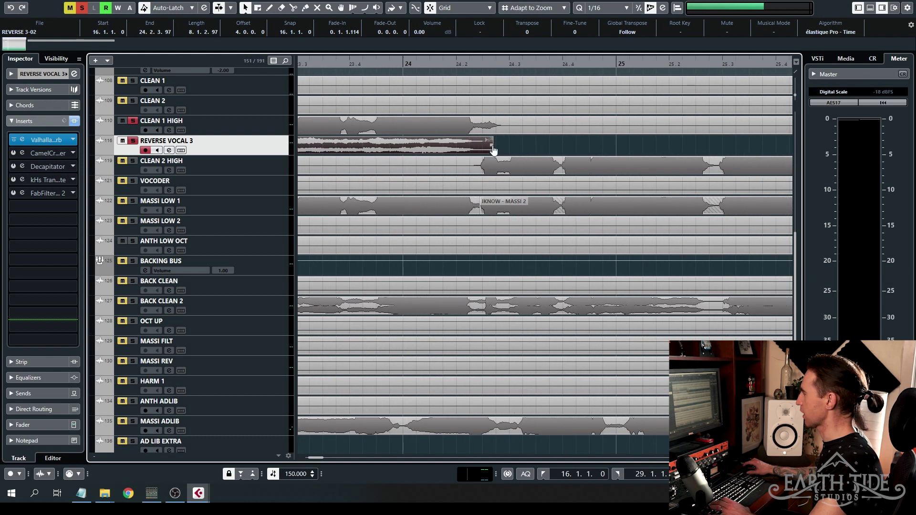
pyautogui.moveTo(492, 152); pyautogui.dragTo(437, 146)
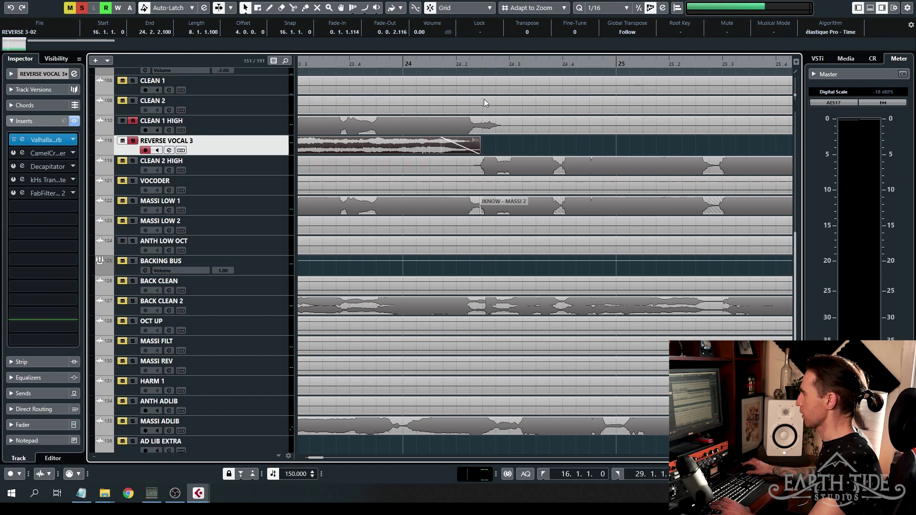
# - Deselect the clip, play the trimmed REVERSE 3-02 together with CLEAN 1 HIGH from about bar 15, and return to the starting position
pyautogui.scroll(-5, 491, 147)
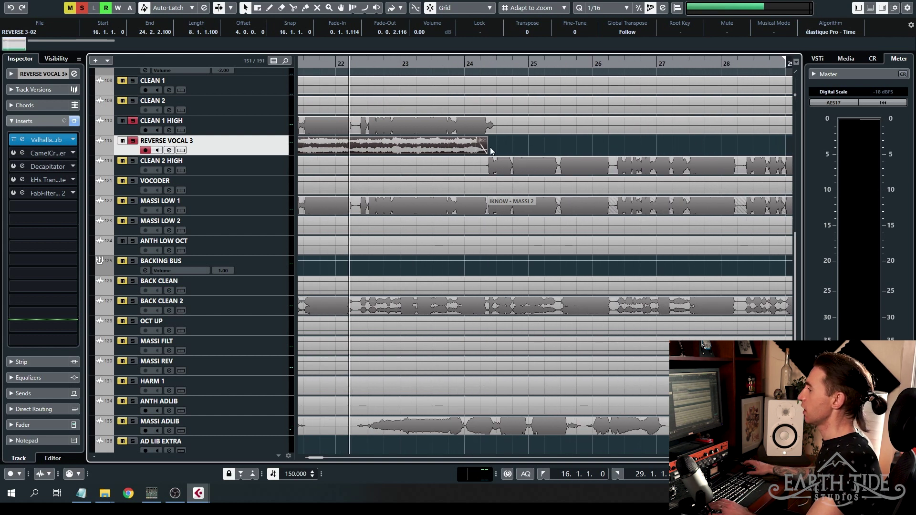
pyautogui.hscroll(-4, 491, 147)
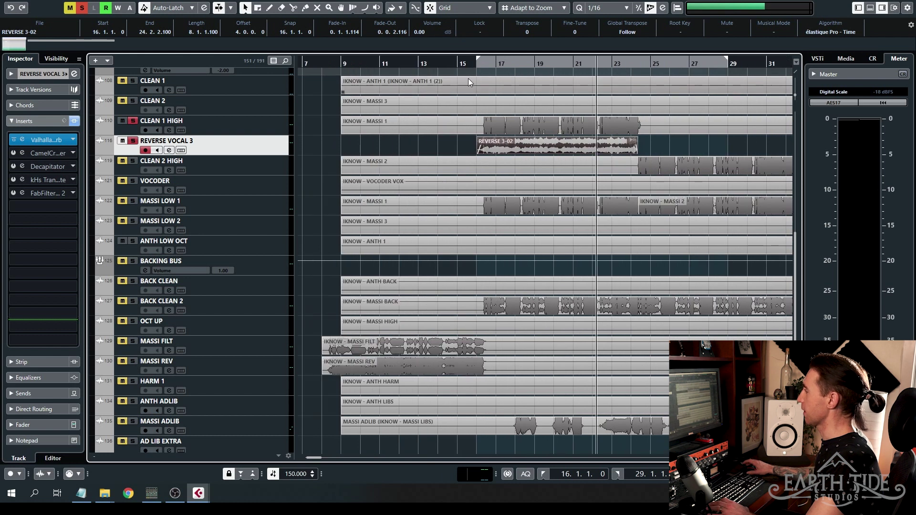
pyautogui.click(450, 151)
pyautogui.press('space')
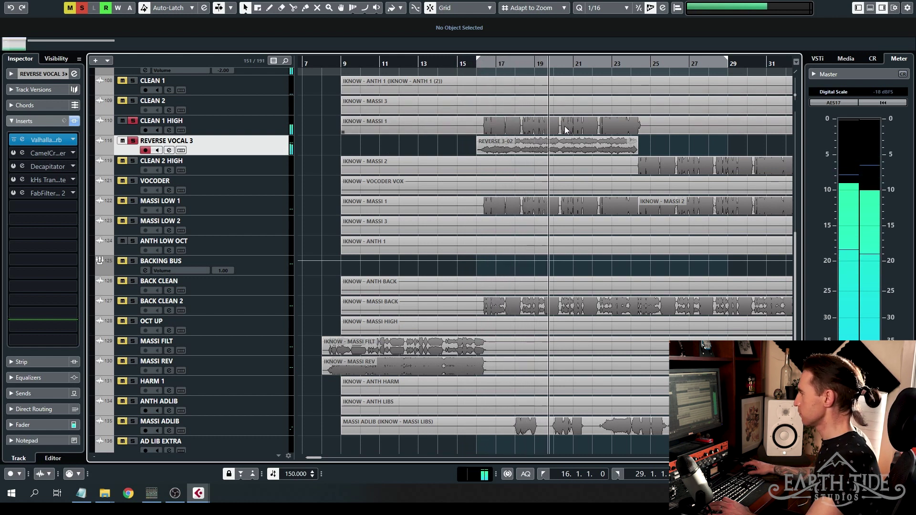
pyautogui.press('space')
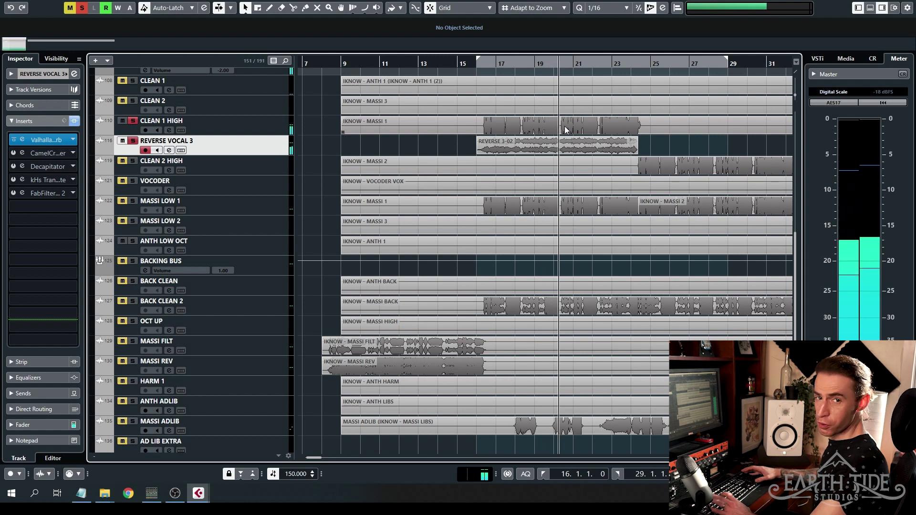
pyautogui.press('KP_0')
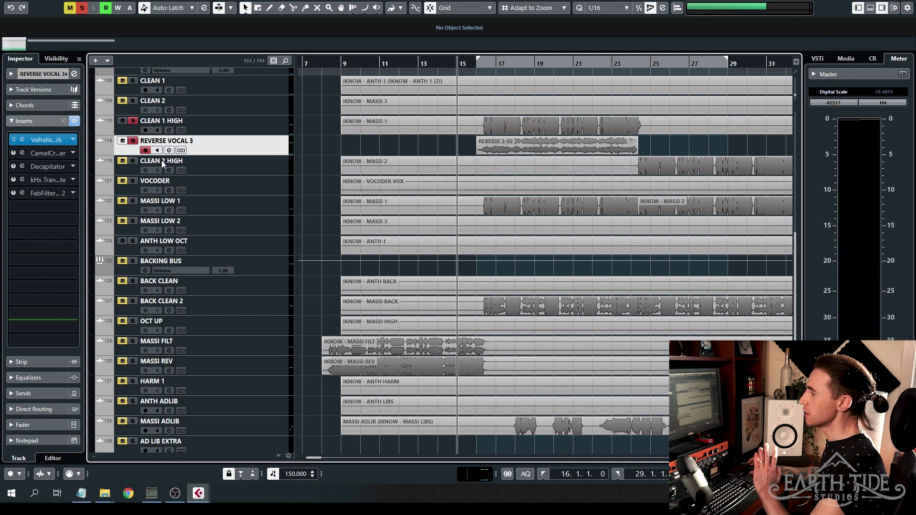
# - Switch on REVERSE VOCAL 3's CamelCrusher insert, unsolo CLEAN 1 HIGH, and play the reversed vocal through the effect
pyautogui.click(22, 153)
pyautogui.moveTo(234, 82); pyautogui.dragTo(395, 176)
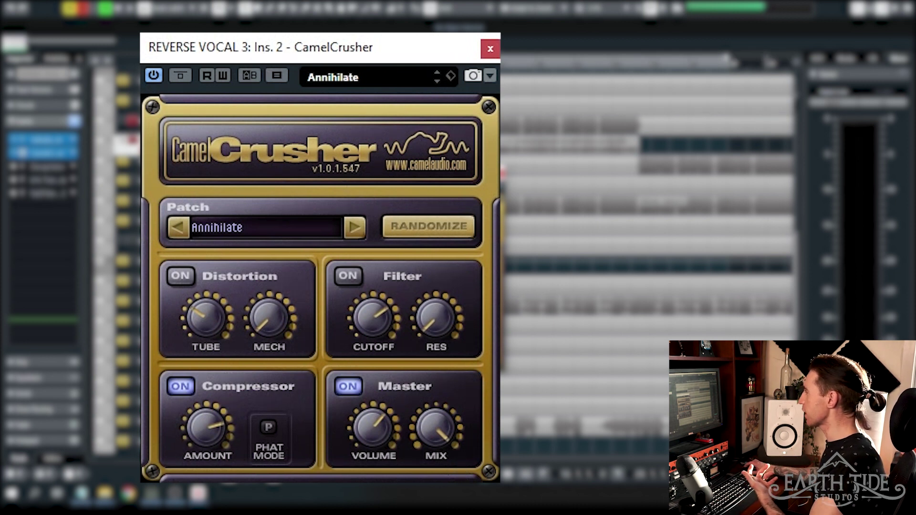
pyautogui.click(133, 122)
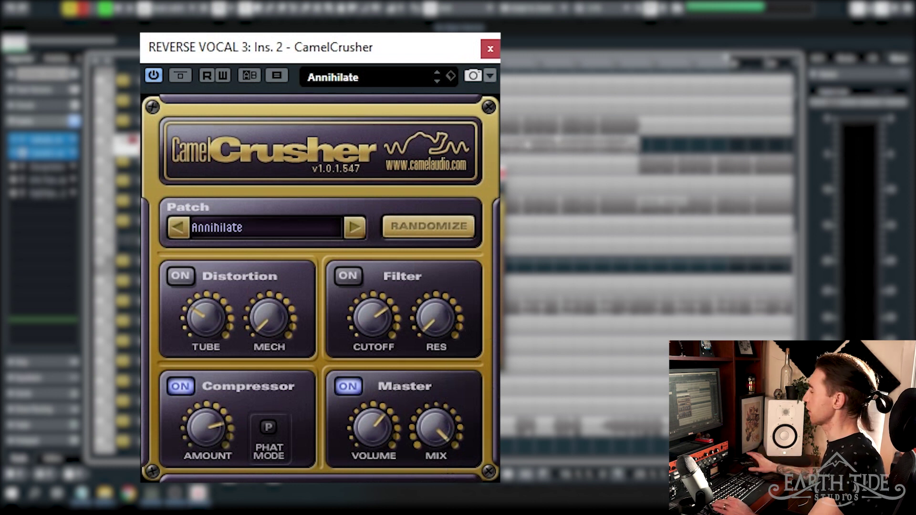
pyautogui.press('space')
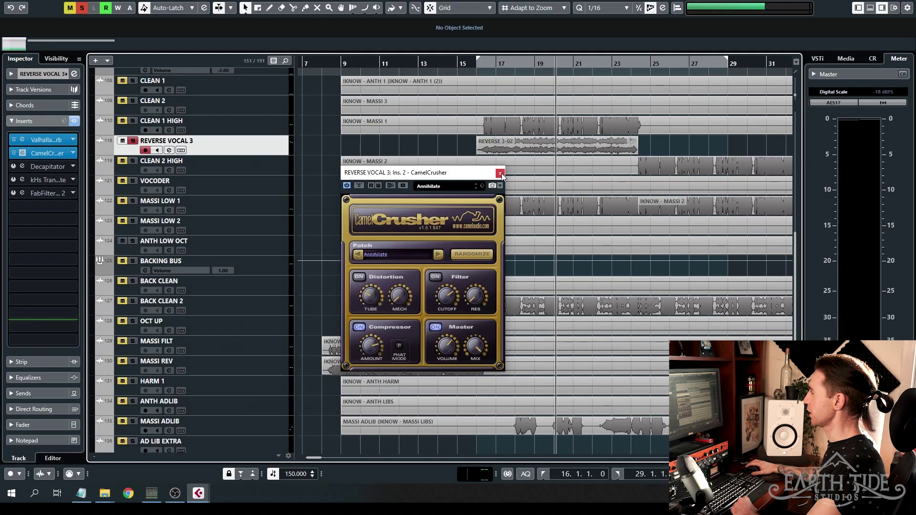
pyautogui.click(490, 48)
# - Switch on REVERSE VOCAL 3's Decapitator insert and play the reversed vocal with it
pyautogui.click(22, 168)
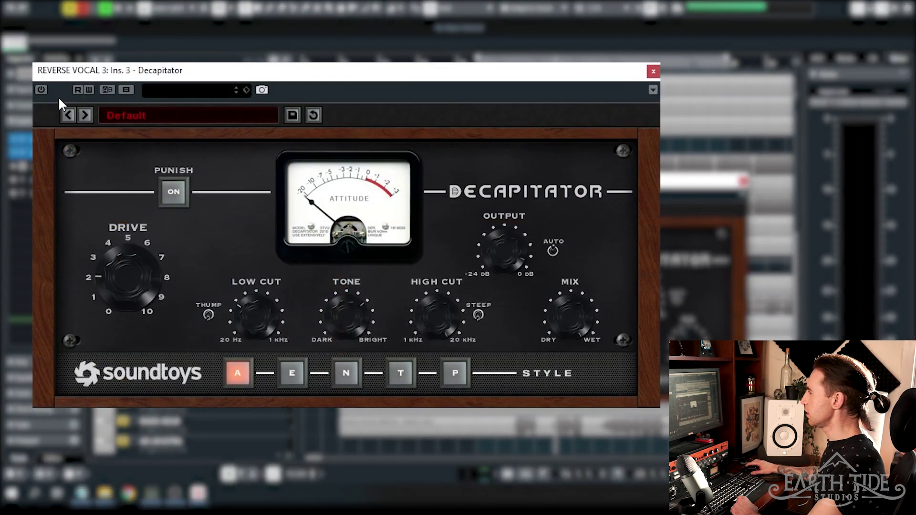
pyautogui.click(42, 90)
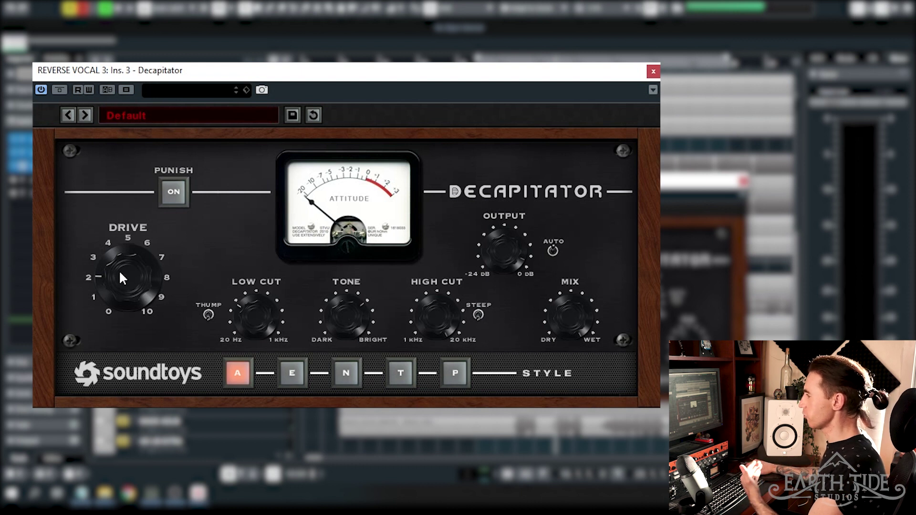
pyautogui.press('space')
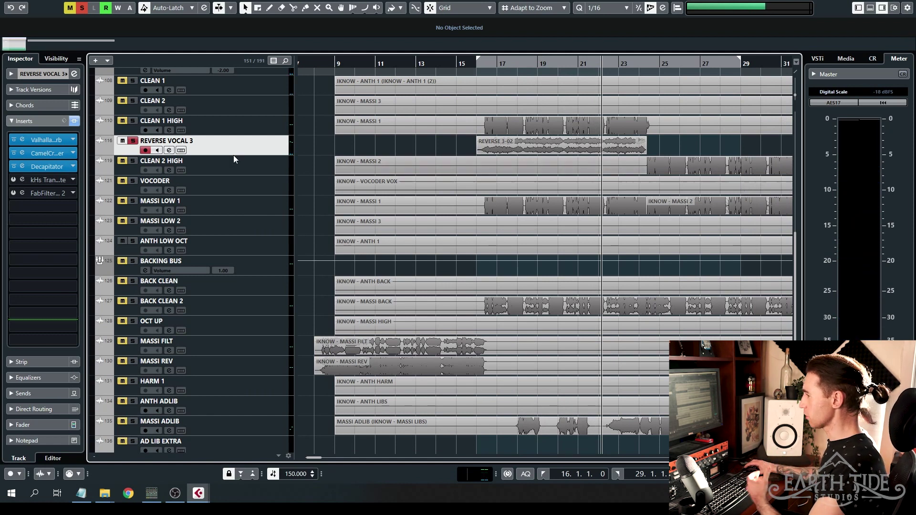
# - Switch on REVERSE VOCAL 3's kHs Trance Gate insert and adjust its dry/wet mix
pyautogui.click(24, 179)
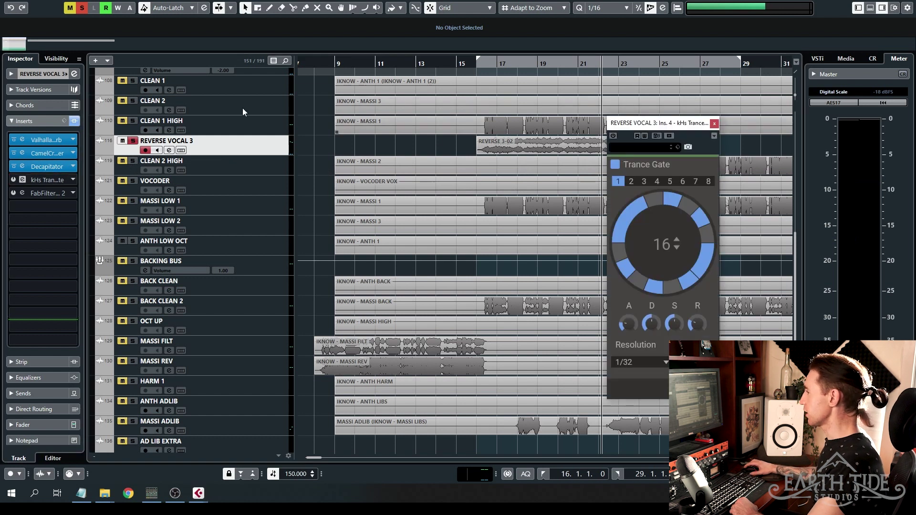
pyautogui.moveTo(645, 128); pyautogui.dragTo(391, 136)
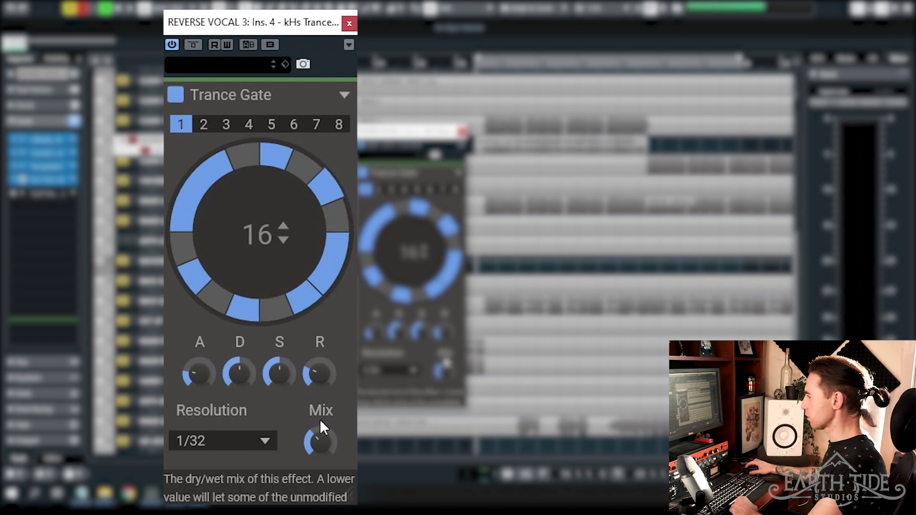
pyautogui.moveTo(325, 428); pyautogui.dragTo(324, 428)
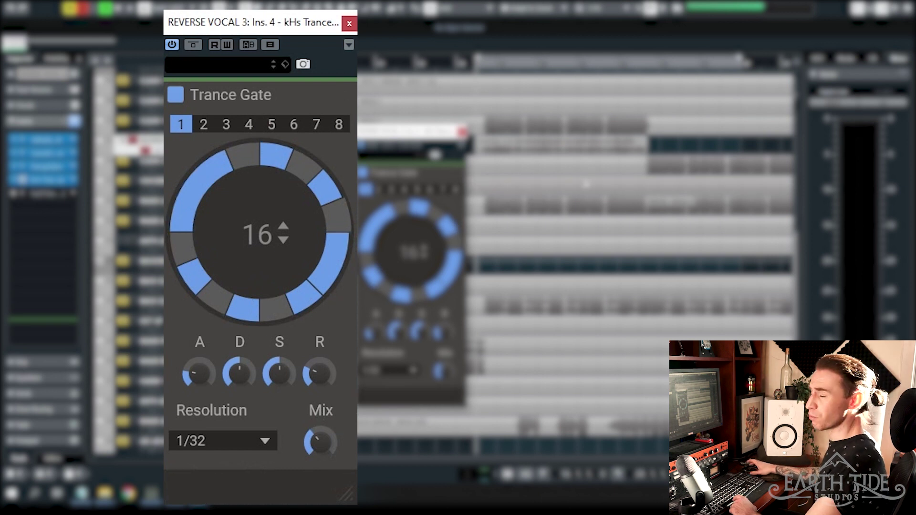
# - Play the reversed vocal through the kHs Trance Gate and close the plug-in window
pyautogui.press('space')
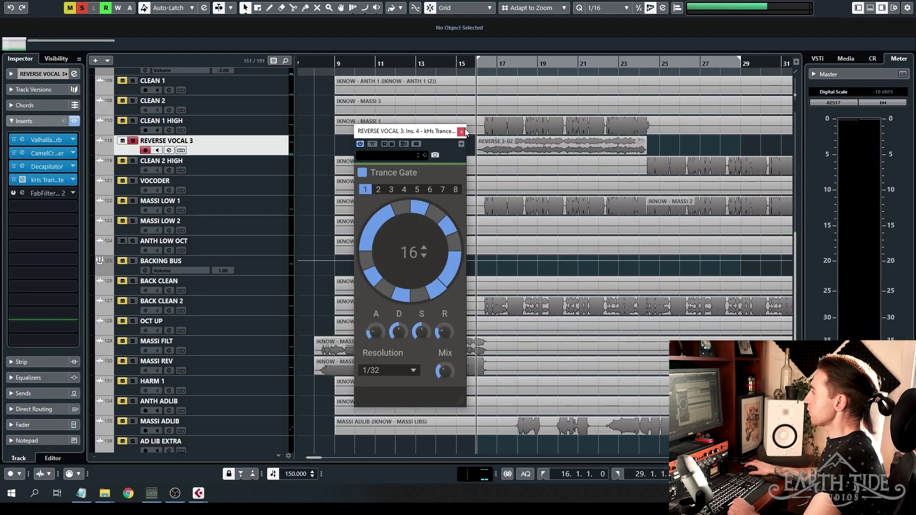
pyautogui.click(462, 132)
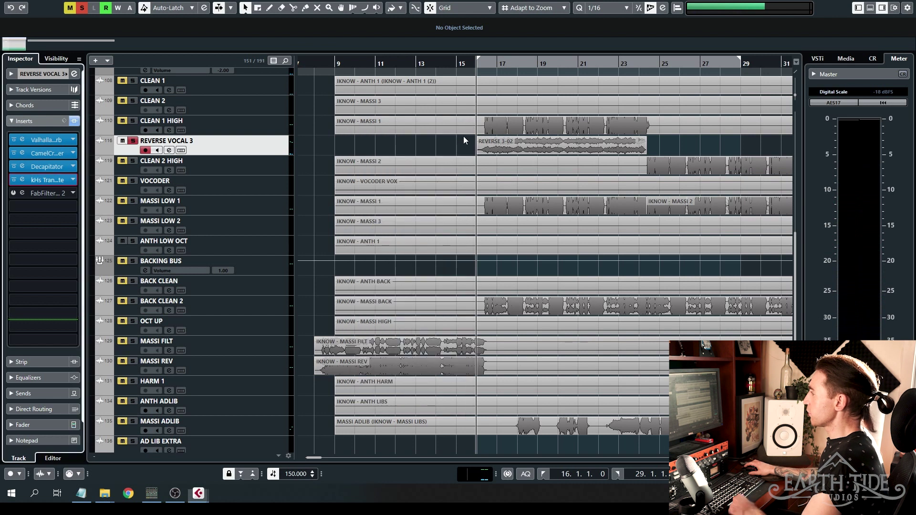
# - Switch on REVERSE VOCAL 3's FabFilter Pro-Q 2 insert, play the reversed vocal through its EQ curve, and close the plug-in window
pyautogui.click(22, 193)
pyautogui.moveTo(272, 116); pyautogui.dragTo(377, 176)
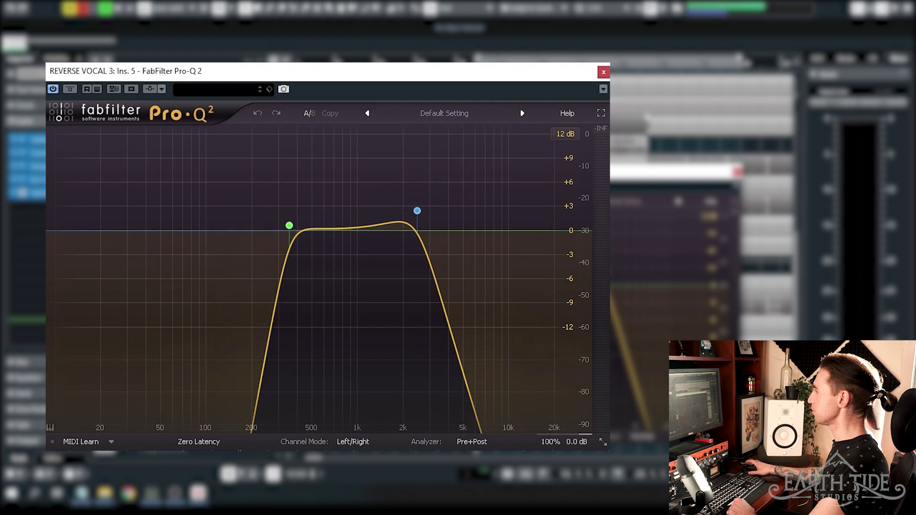
pyautogui.press('space')
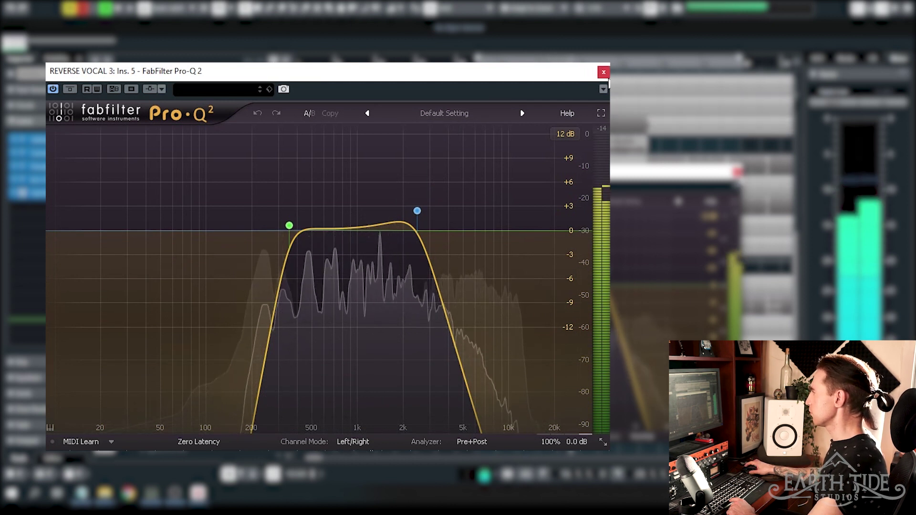
pyautogui.click(604, 72)
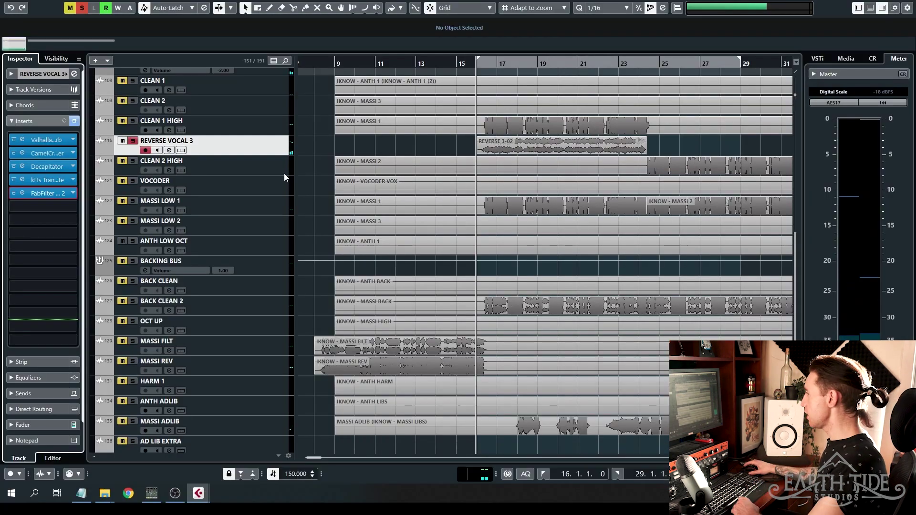
# - Solo CLEAN 1 HIGH alongside REVERSE VOCAL 3 and play the two vocals together from bar 16
pyautogui.click(133, 121)
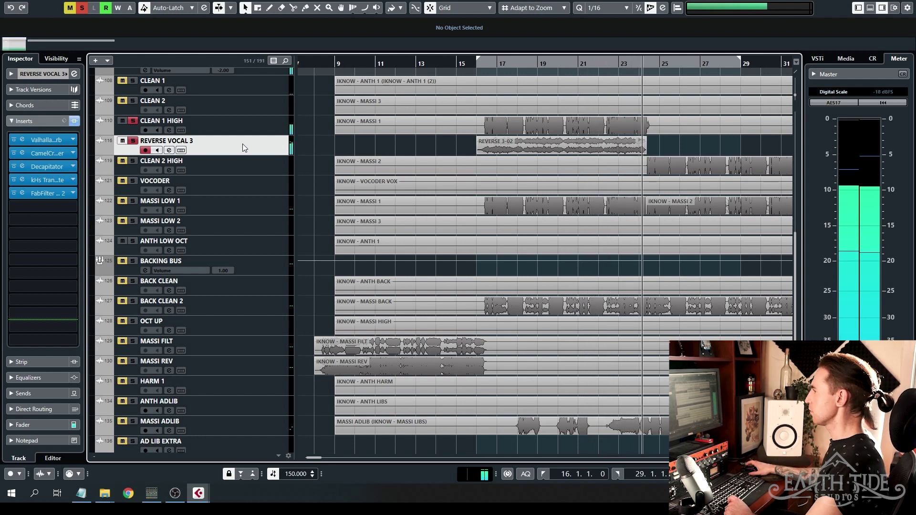
pyautogui.press('space')
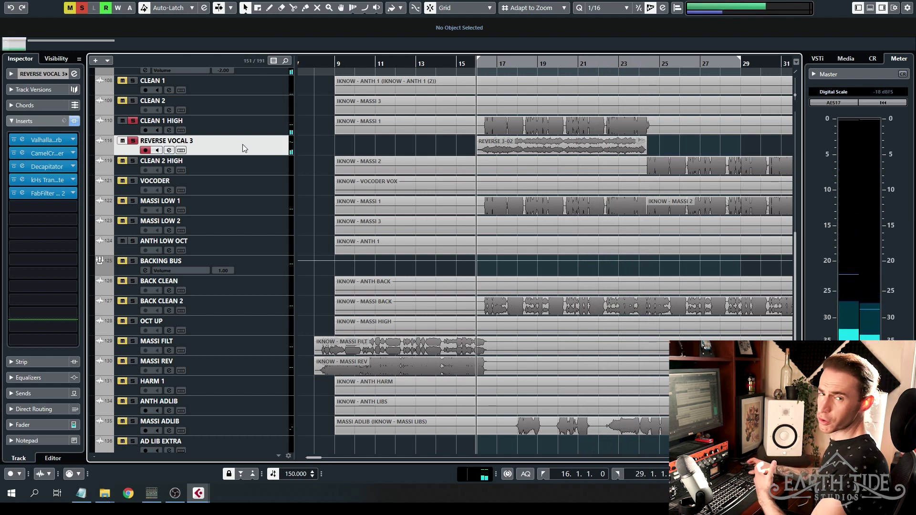
# - Set REVERSE VOCAL 3's volume to -4.00 and play it in the full mix from bar 16 with all solos cleared
pyautogui.click(36, 74)
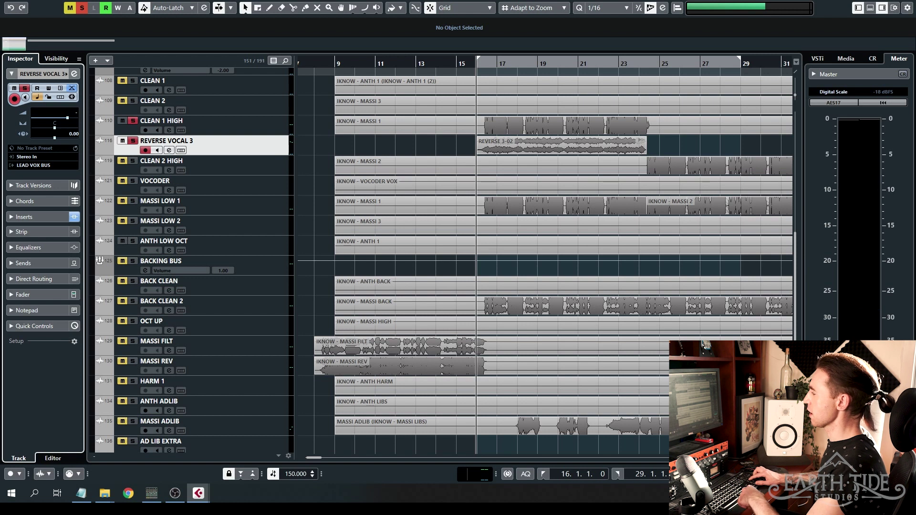
pyautogui.click(82, 9)
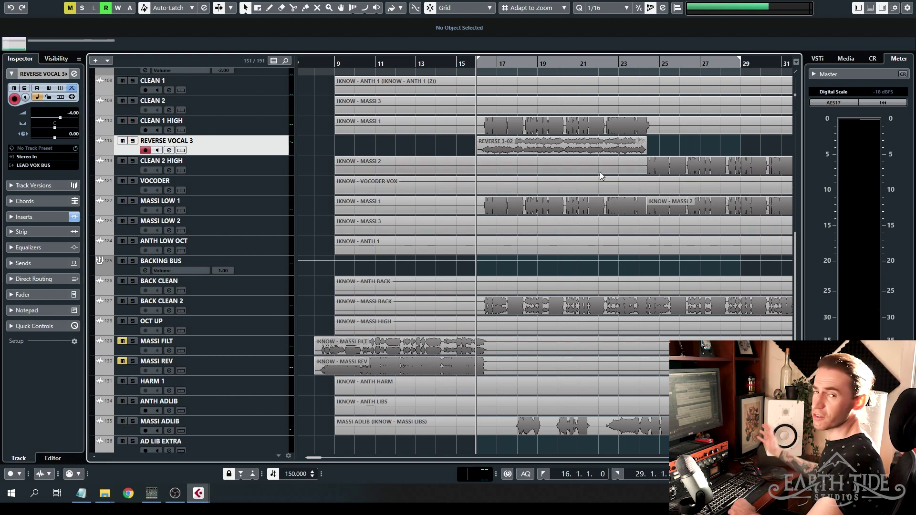
pyautogui.press('space')
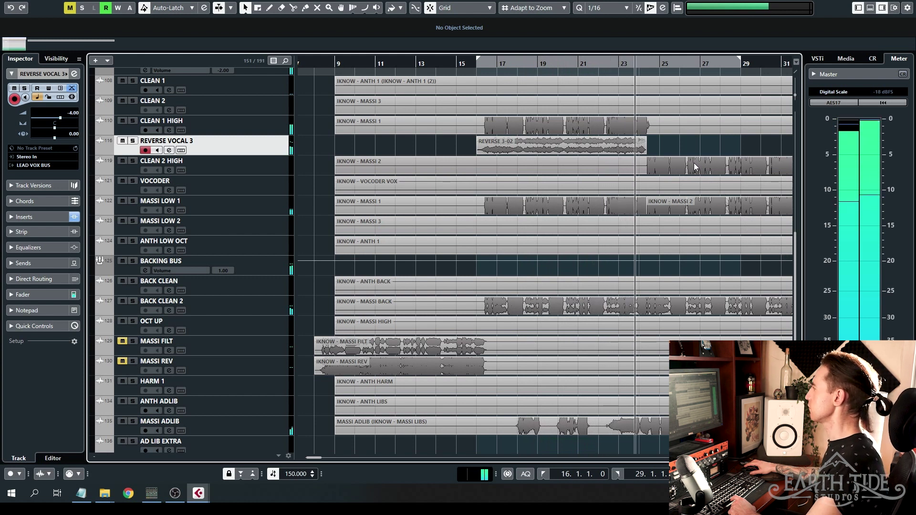
pyautogui.press('space')
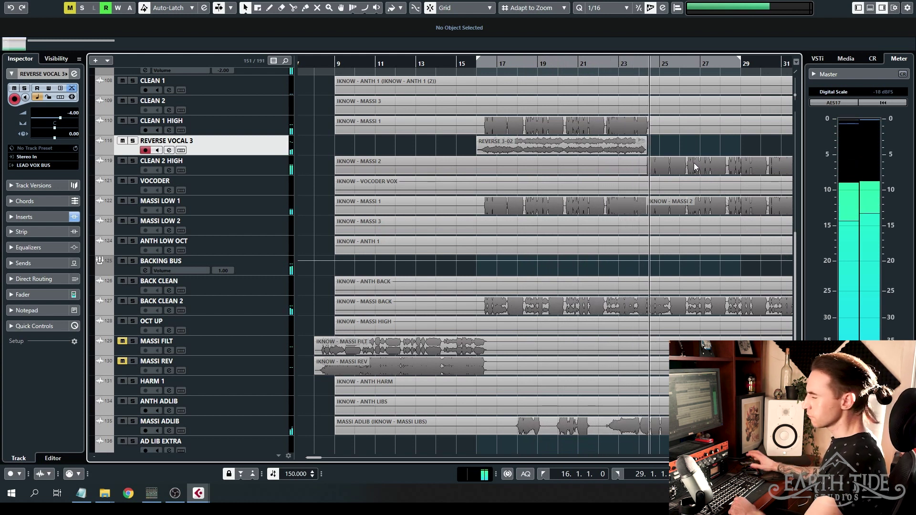